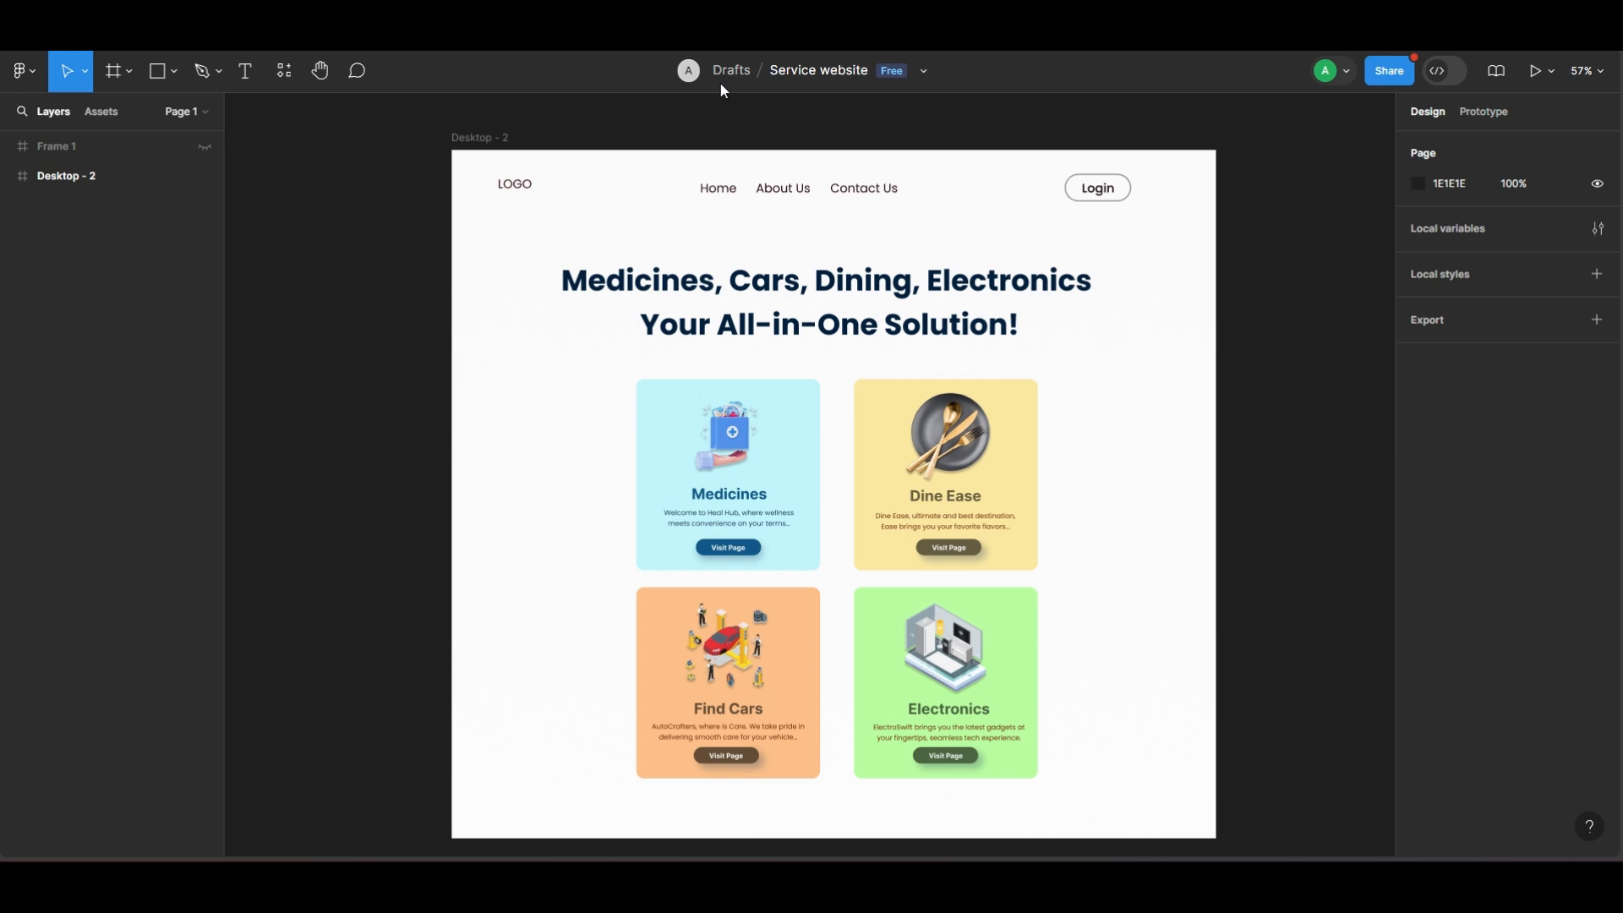
Look over the finished Desktop - 2 design, inspecting its navigation bar texts and the main headline.
scroll(917, 389, "down", 3)
scroll(920, 395, "up", 1)
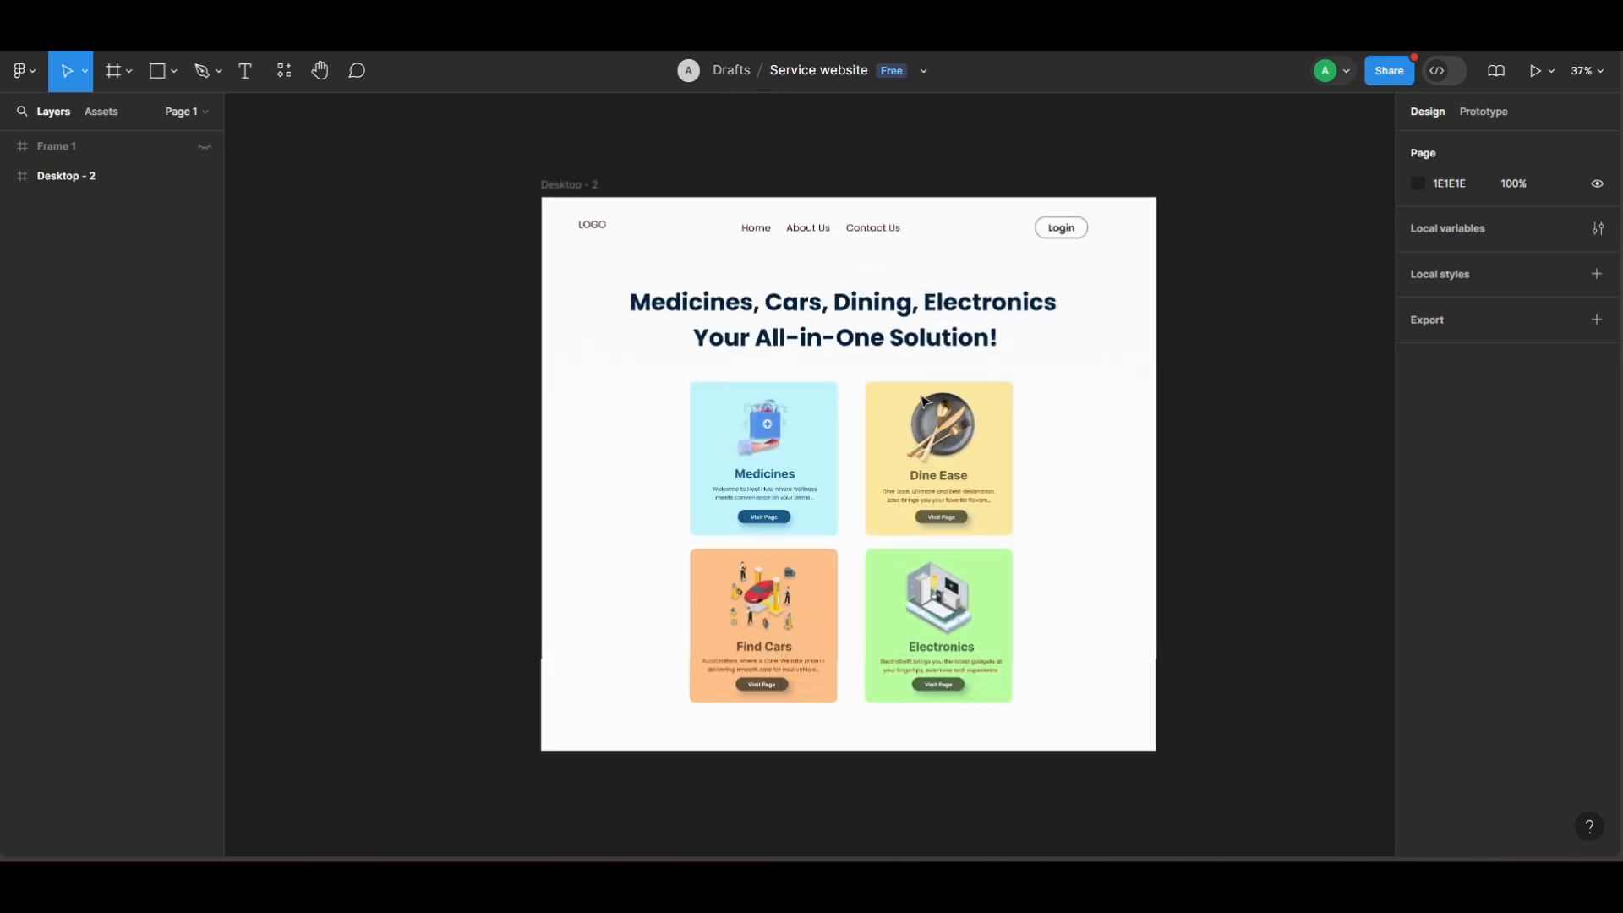
scroll(924, 400, "up", 2)
scroll(573, 254, "up", 5)
scroll(688, 366, "down", 3)
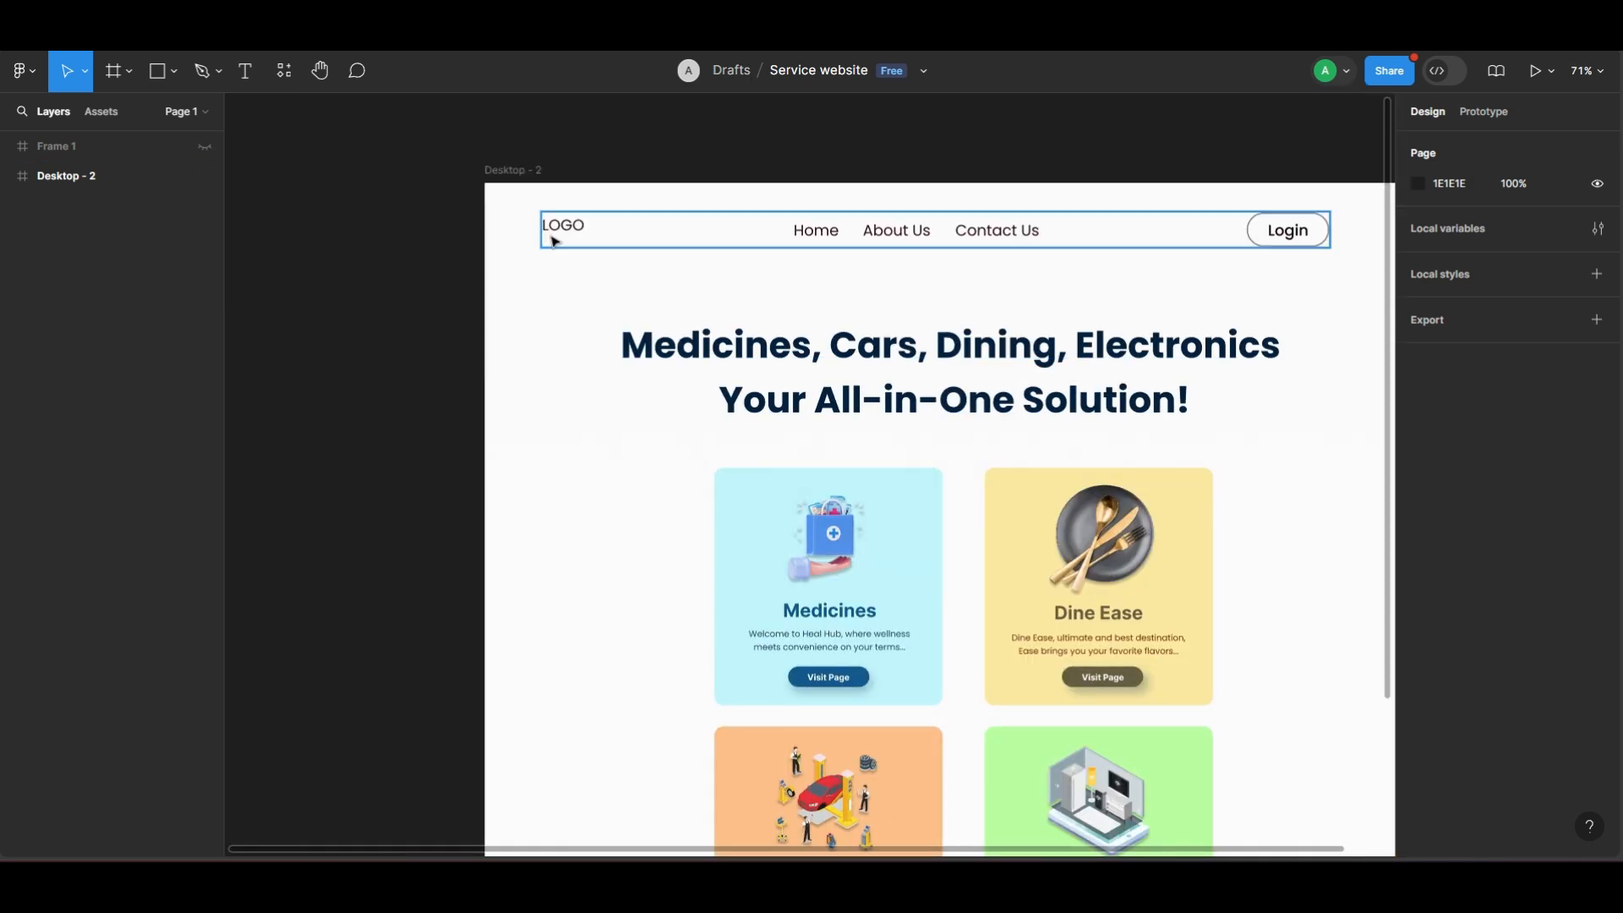
left_click(554, 241)
double_click(562, 238)
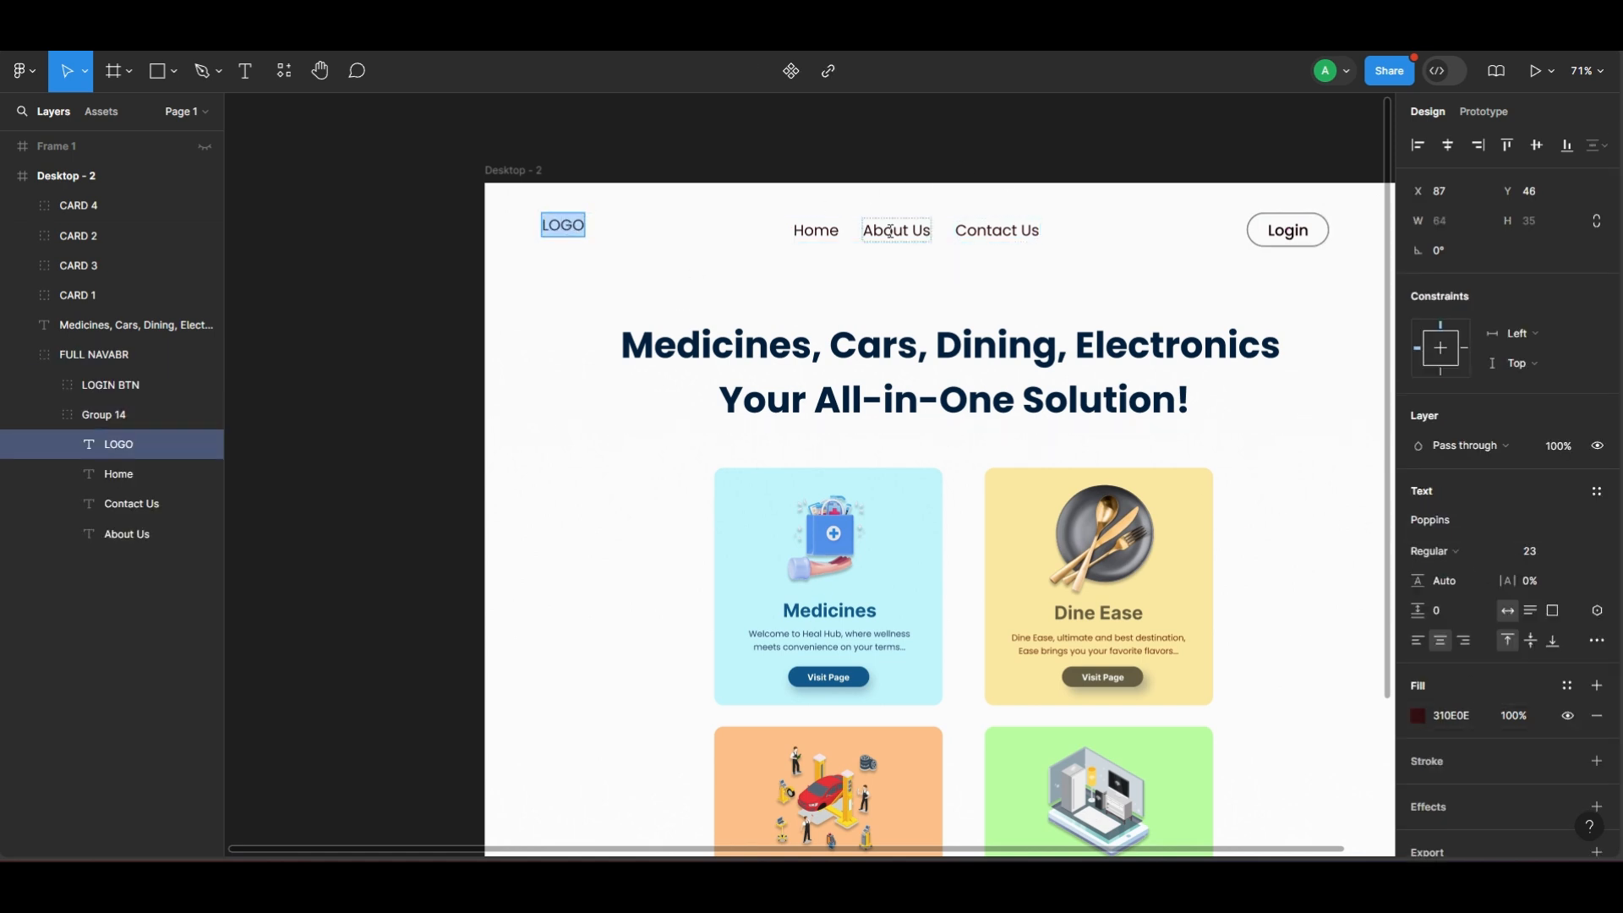
left_click(895, 279)
left_click(869, 408)
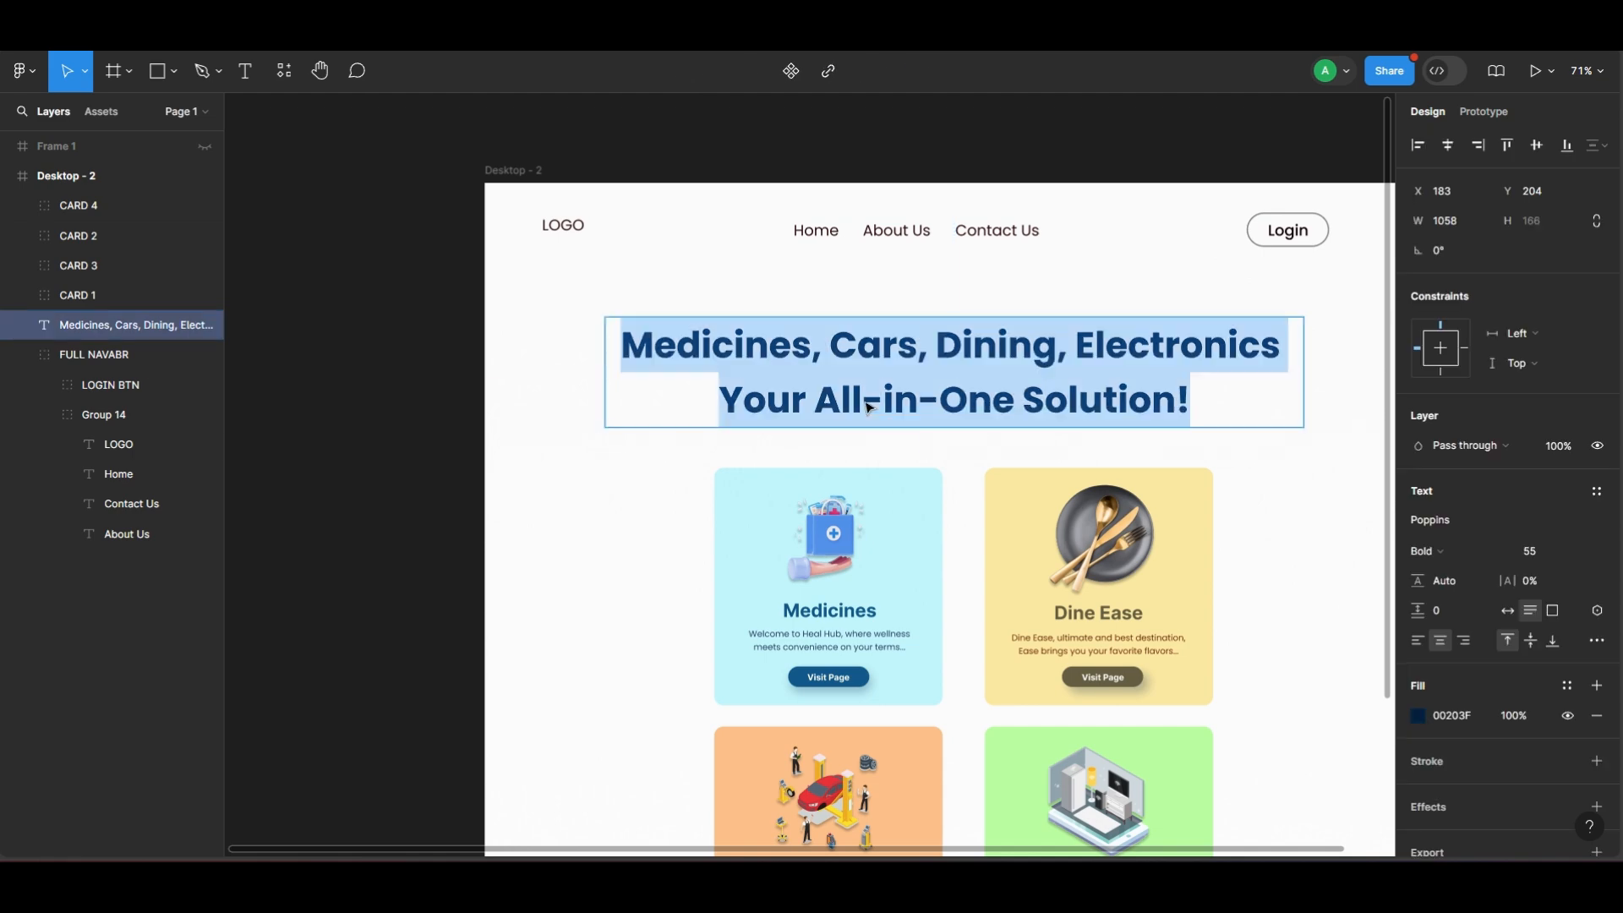
Examine the four service cards of the finished design up close: Medicines, Dine Ease, Find Cars and Electronics.
scroll(869, 408, "down", 3)
scroll(902, 352, "up", 5)
scroll(928, 449, "right", 1)
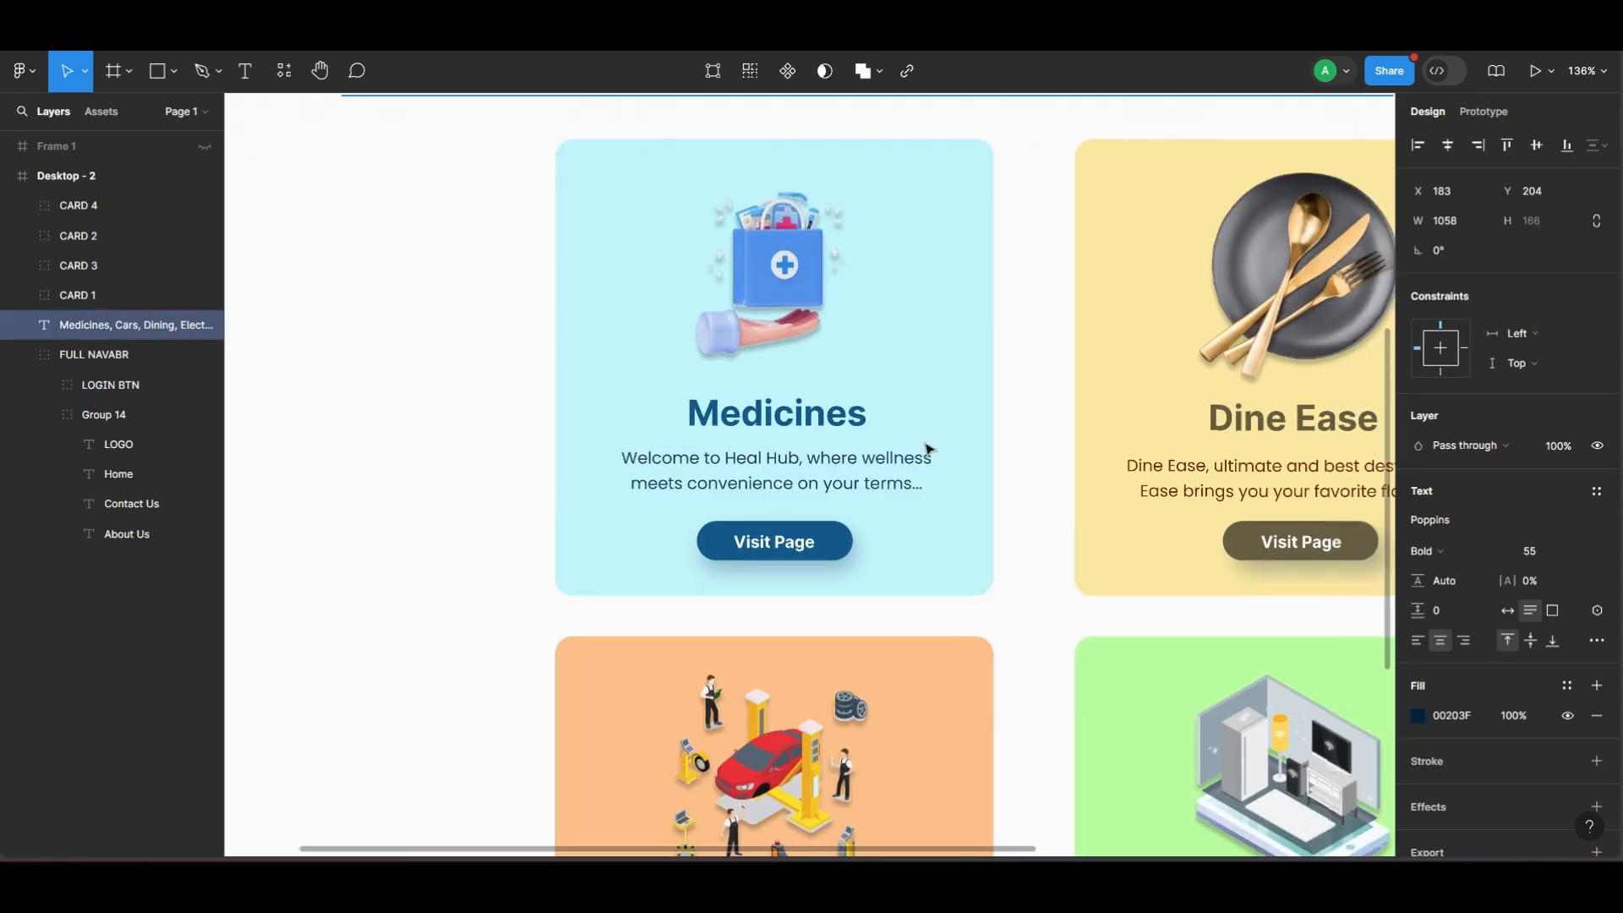
scroll(928, 448, "right", 2)
scroll(927, 445, "down", 2)
scroll(801, 530, "down", 3)
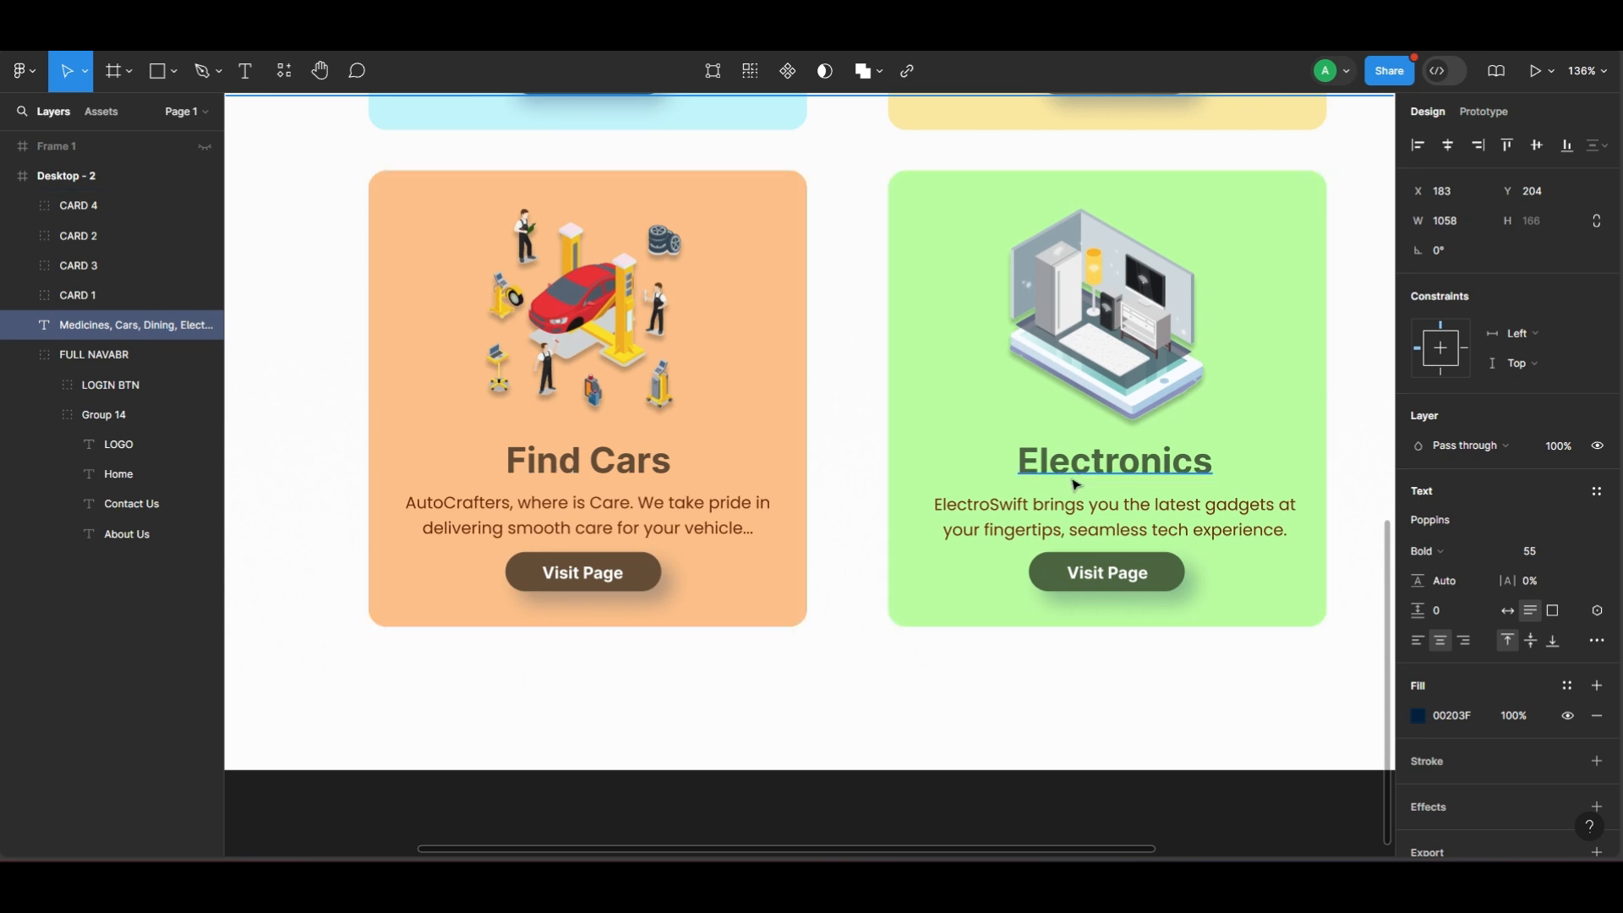
key("shift+1")
left_click(1227, 420)
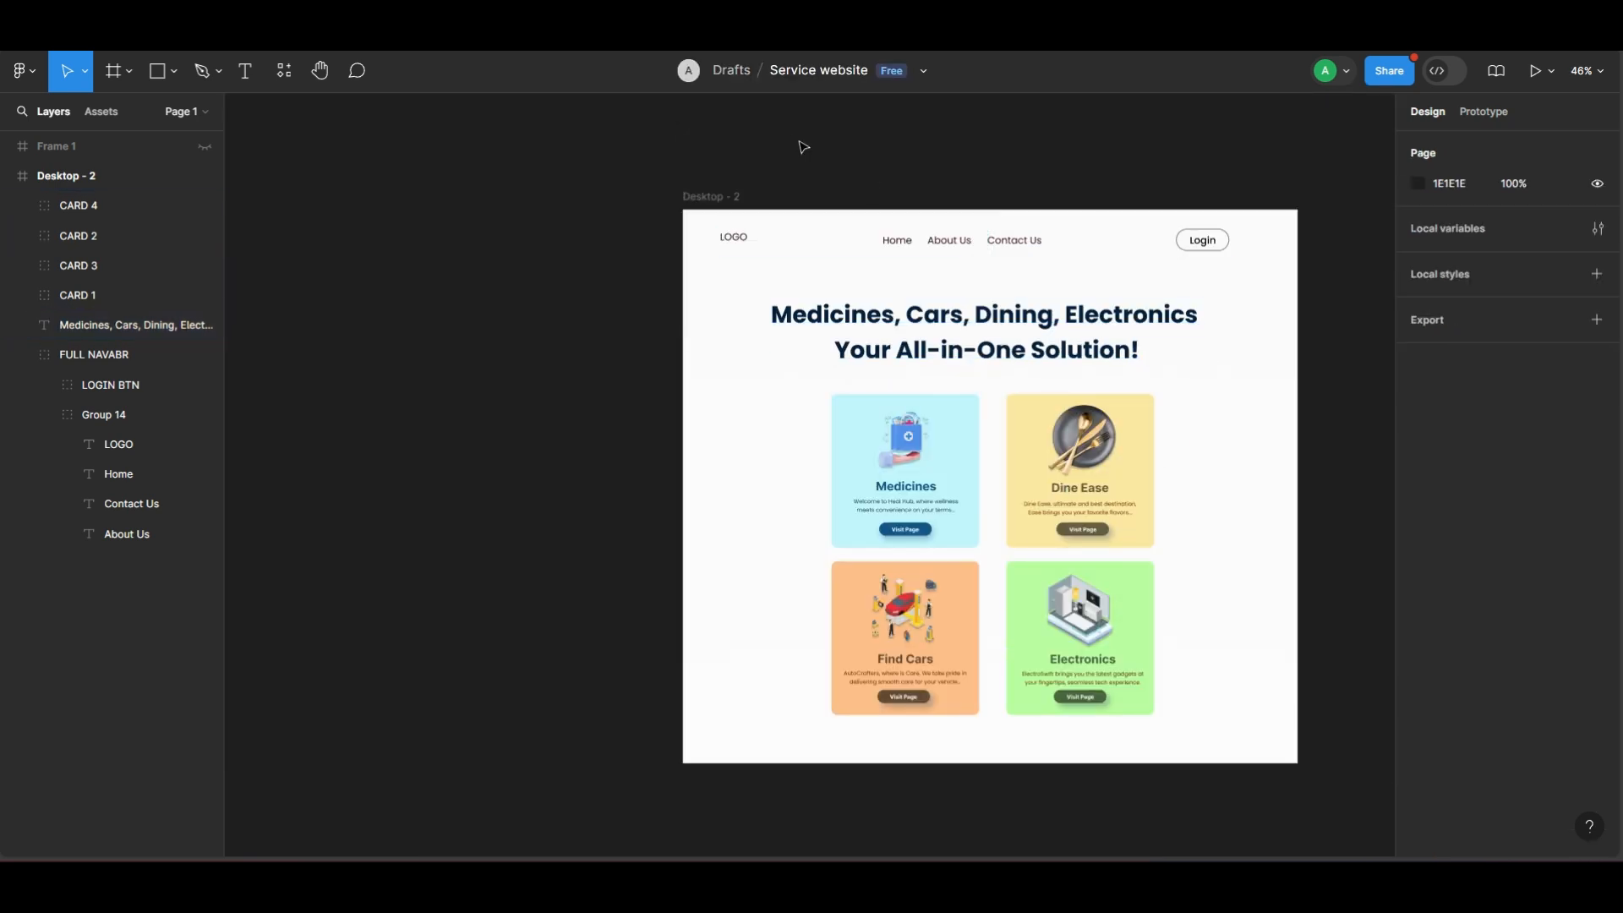
Create a 1440 × 1024 desktop frame on an empty canvas area and name it Service Web Design.
left_click(129, 71)
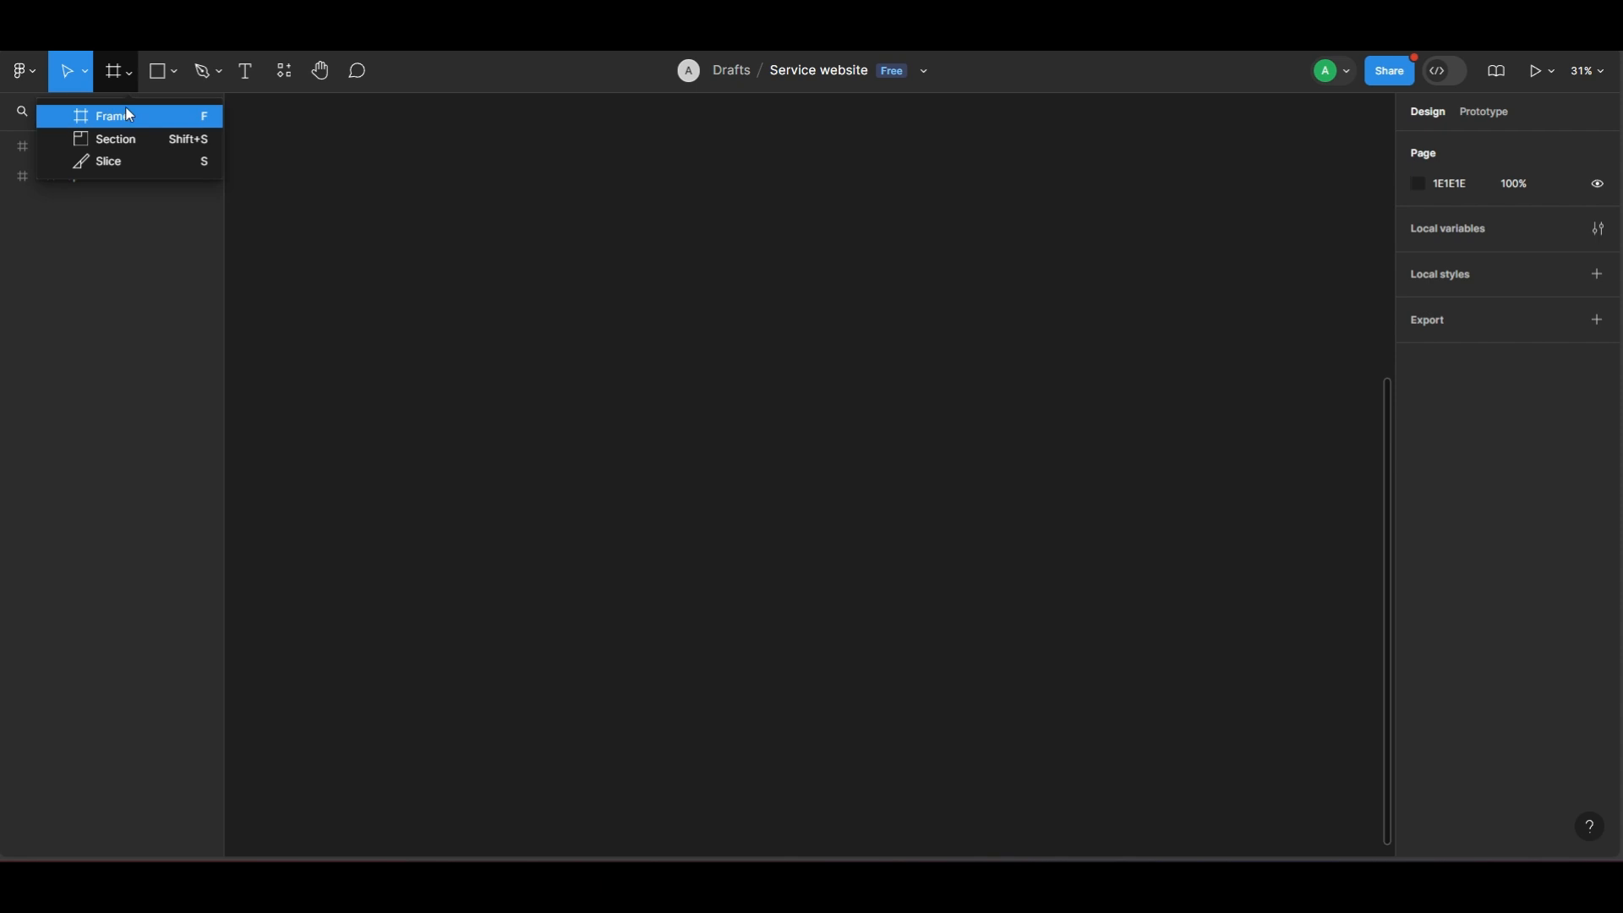
left_click(97, 111)
left_click(1468, 366)
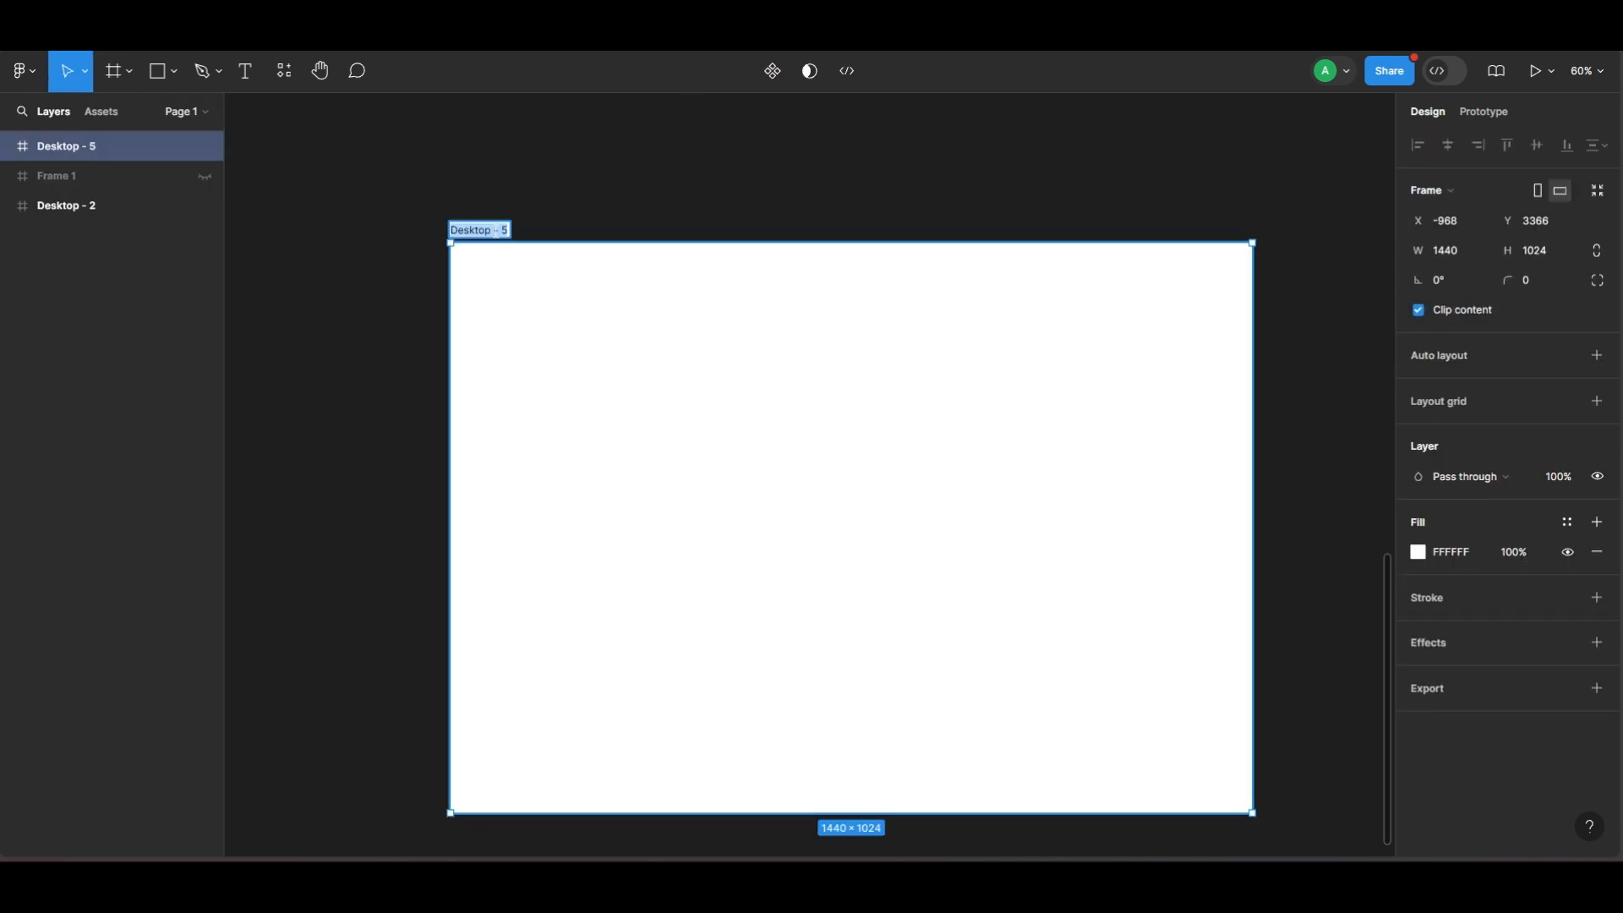
left_click(499, 238)
type("Service Web Design")
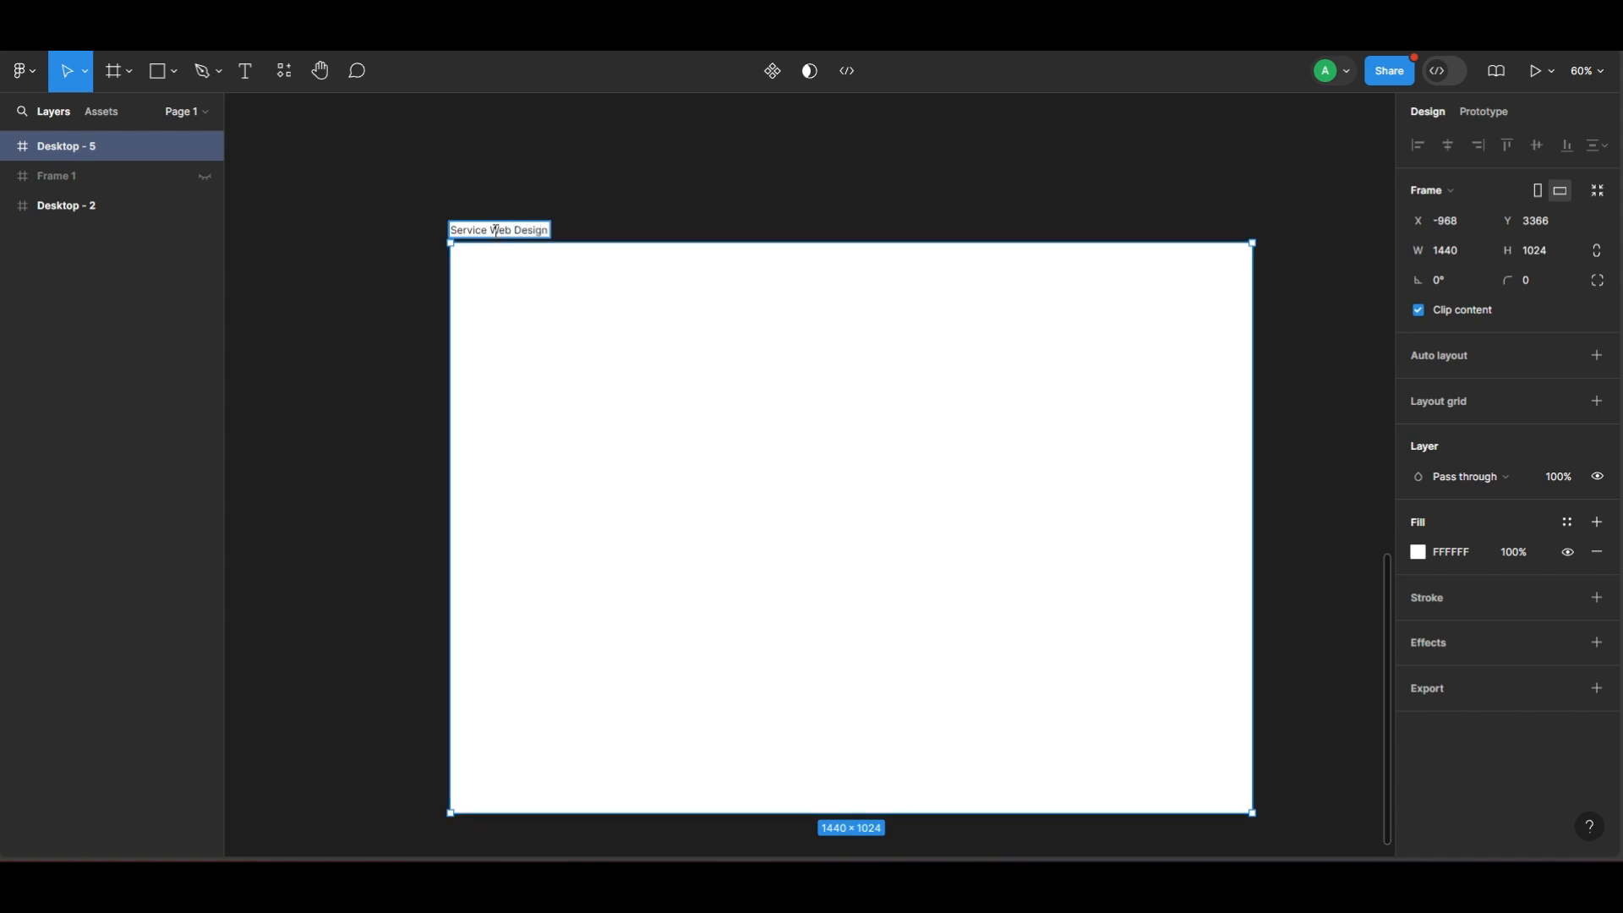
left_click(1079, 203)
Set the height of the Service Web Design frame to 1297.
left_click(541, 233)
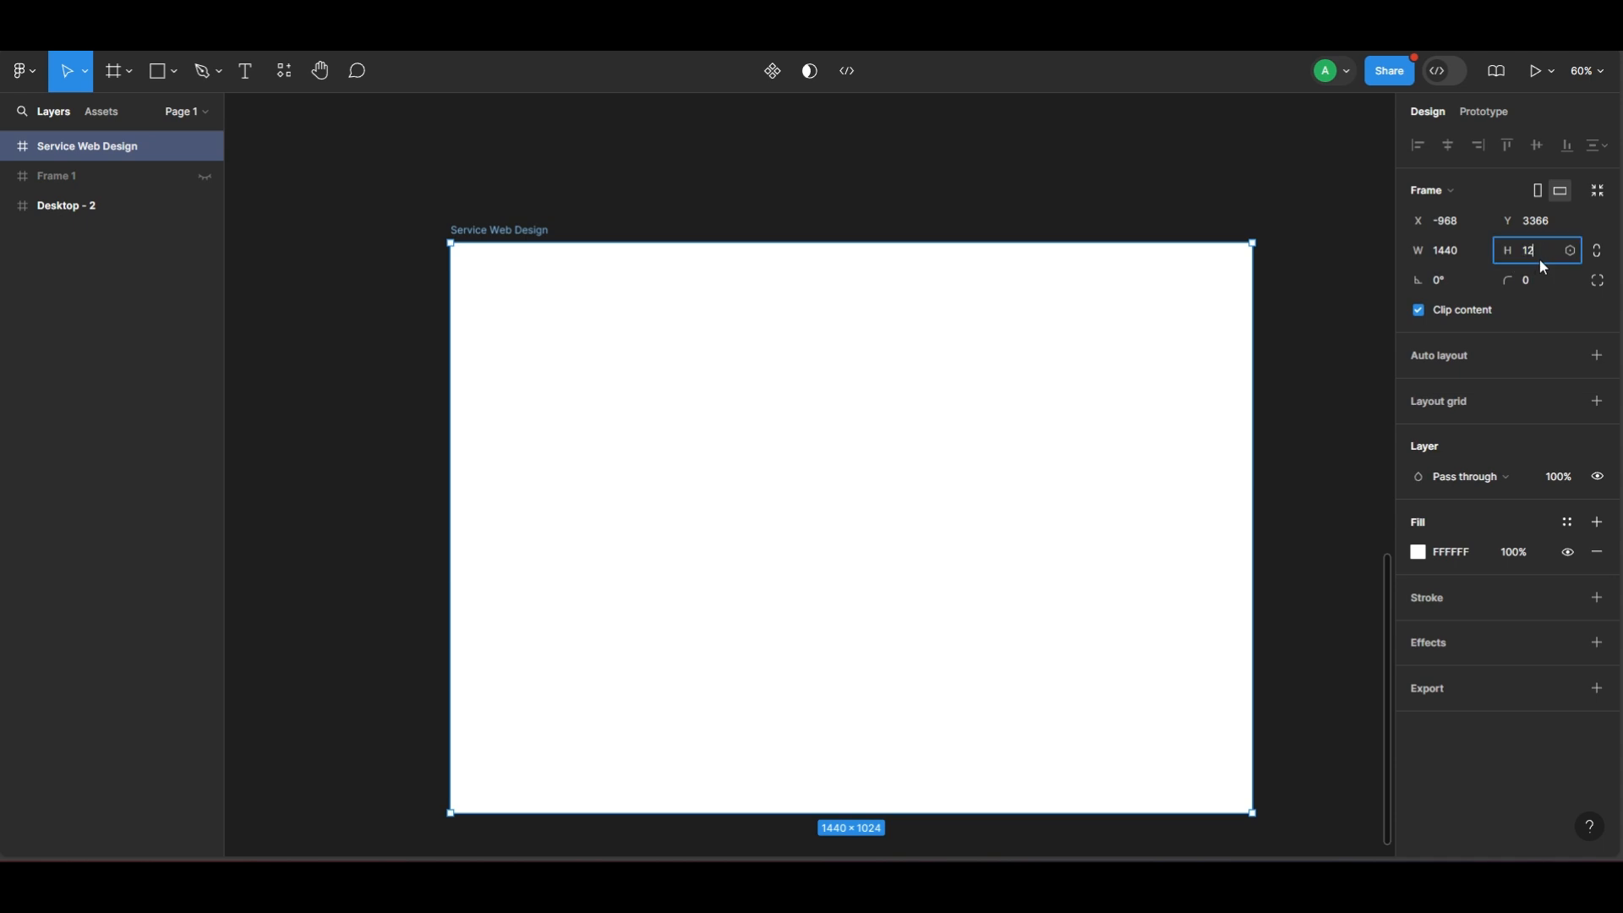
key("Return")
scroll(794, 290, "down", 5)
Paste the copied LOGO text into the frame's upper-left corner and move it to about X 39, Y 26.
scroll(761, 313, "up", 2)
scroll(701, 298, "up", 3)
key("ctrl+v")
scroll(543, 282, "up", 5)
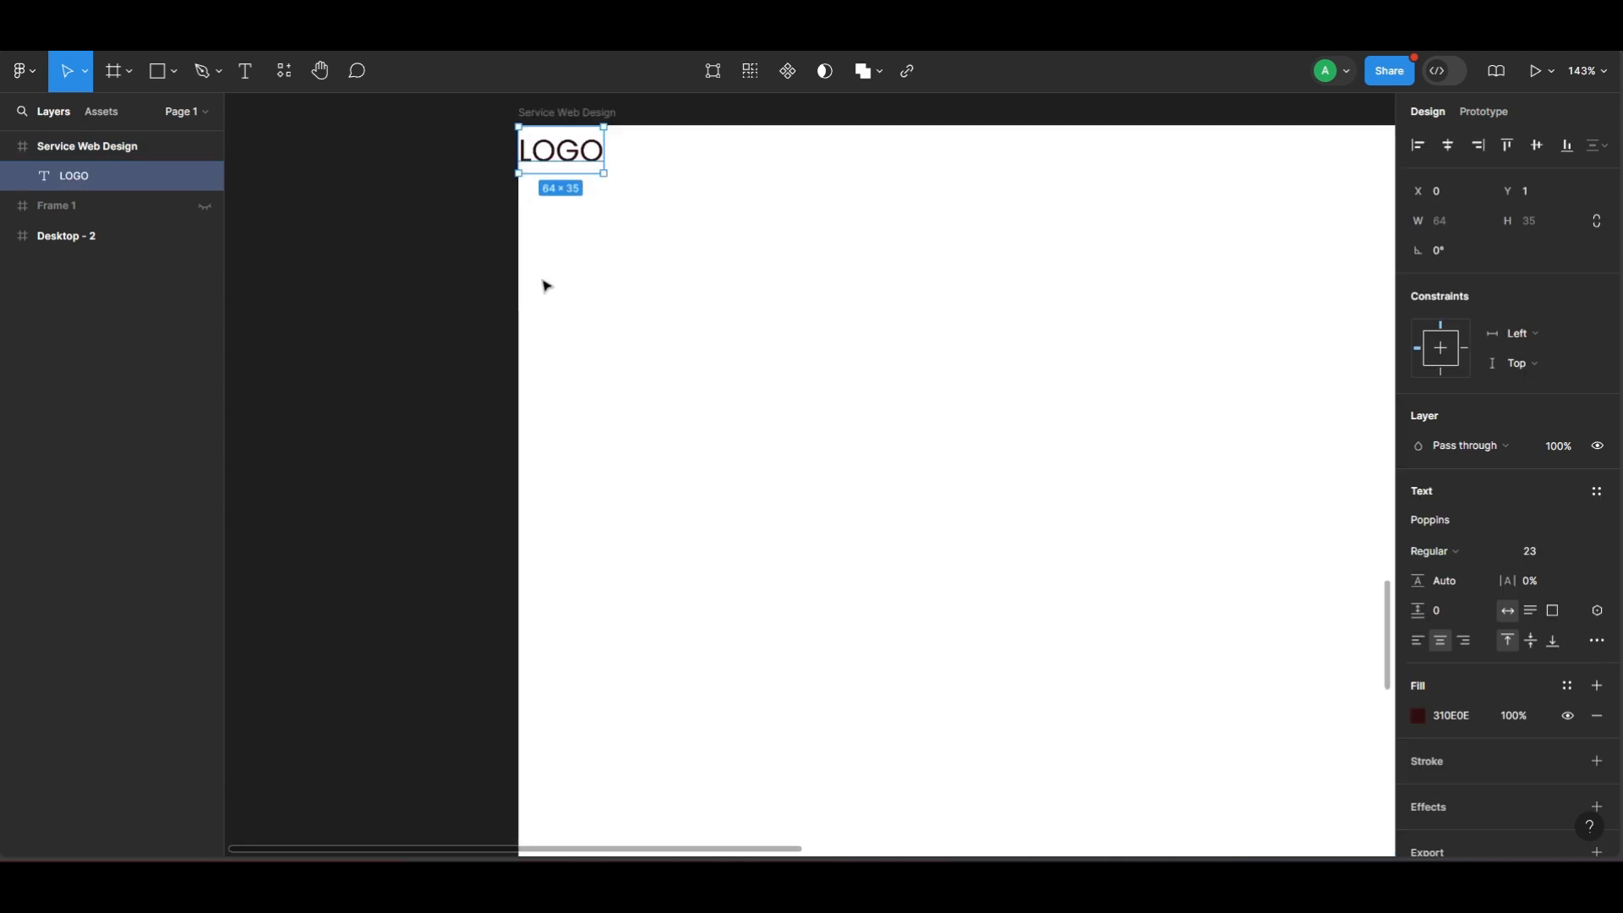
left_click_drag(583, 412, 635, 454)
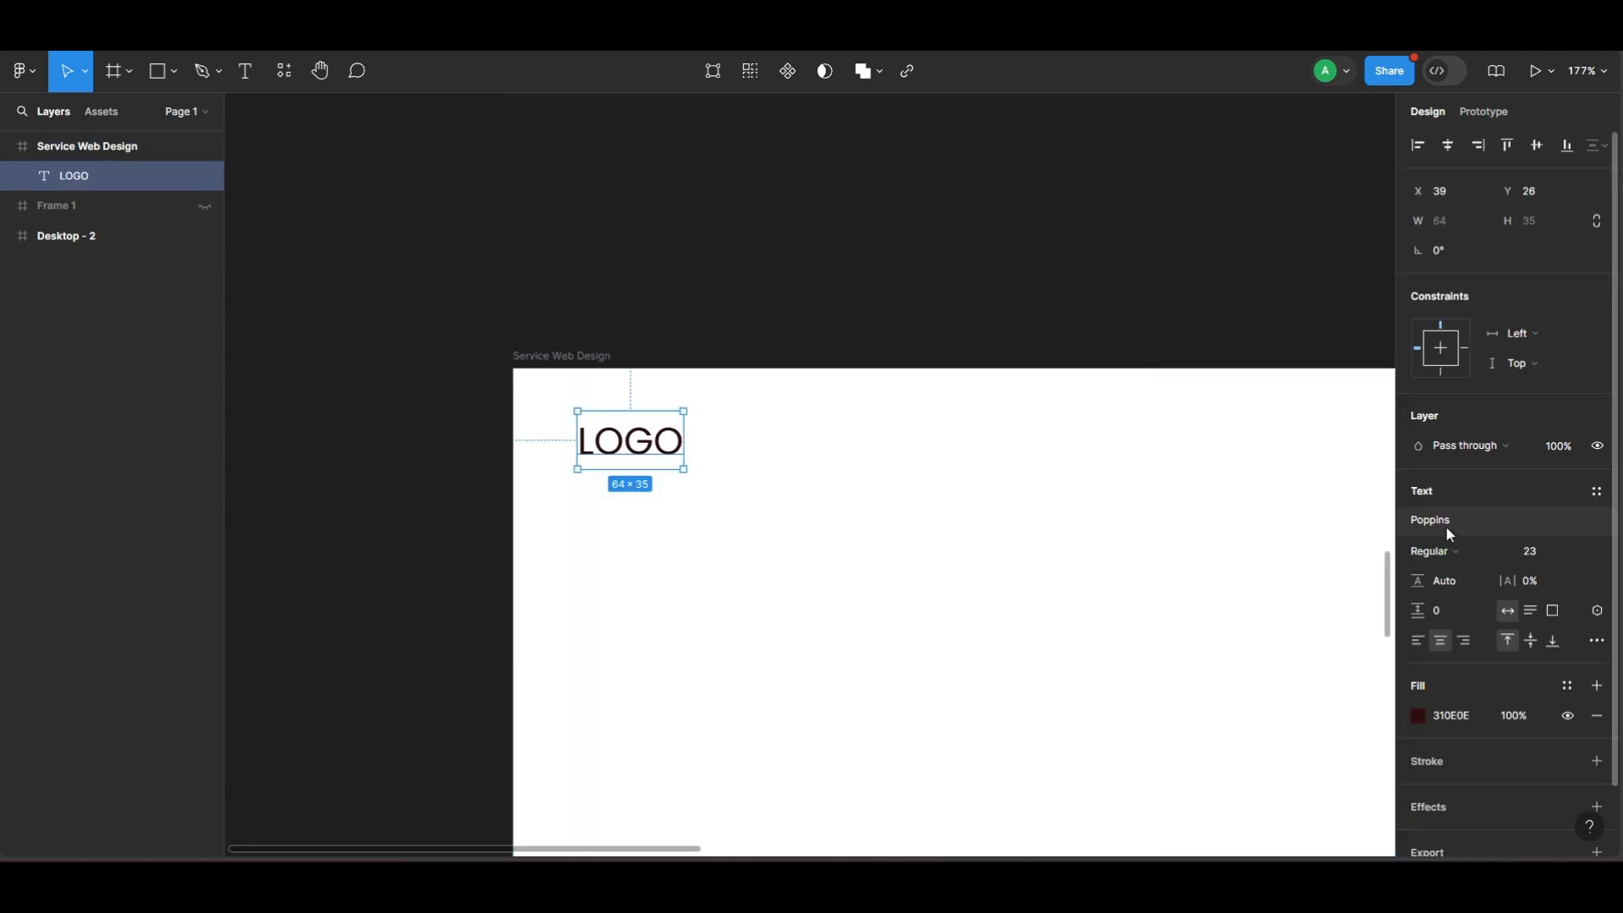
Set the LOGO text to Regular weight at font size 22 and view its fill colour.
left_click(1447, 553)
left_click(1445, 463)
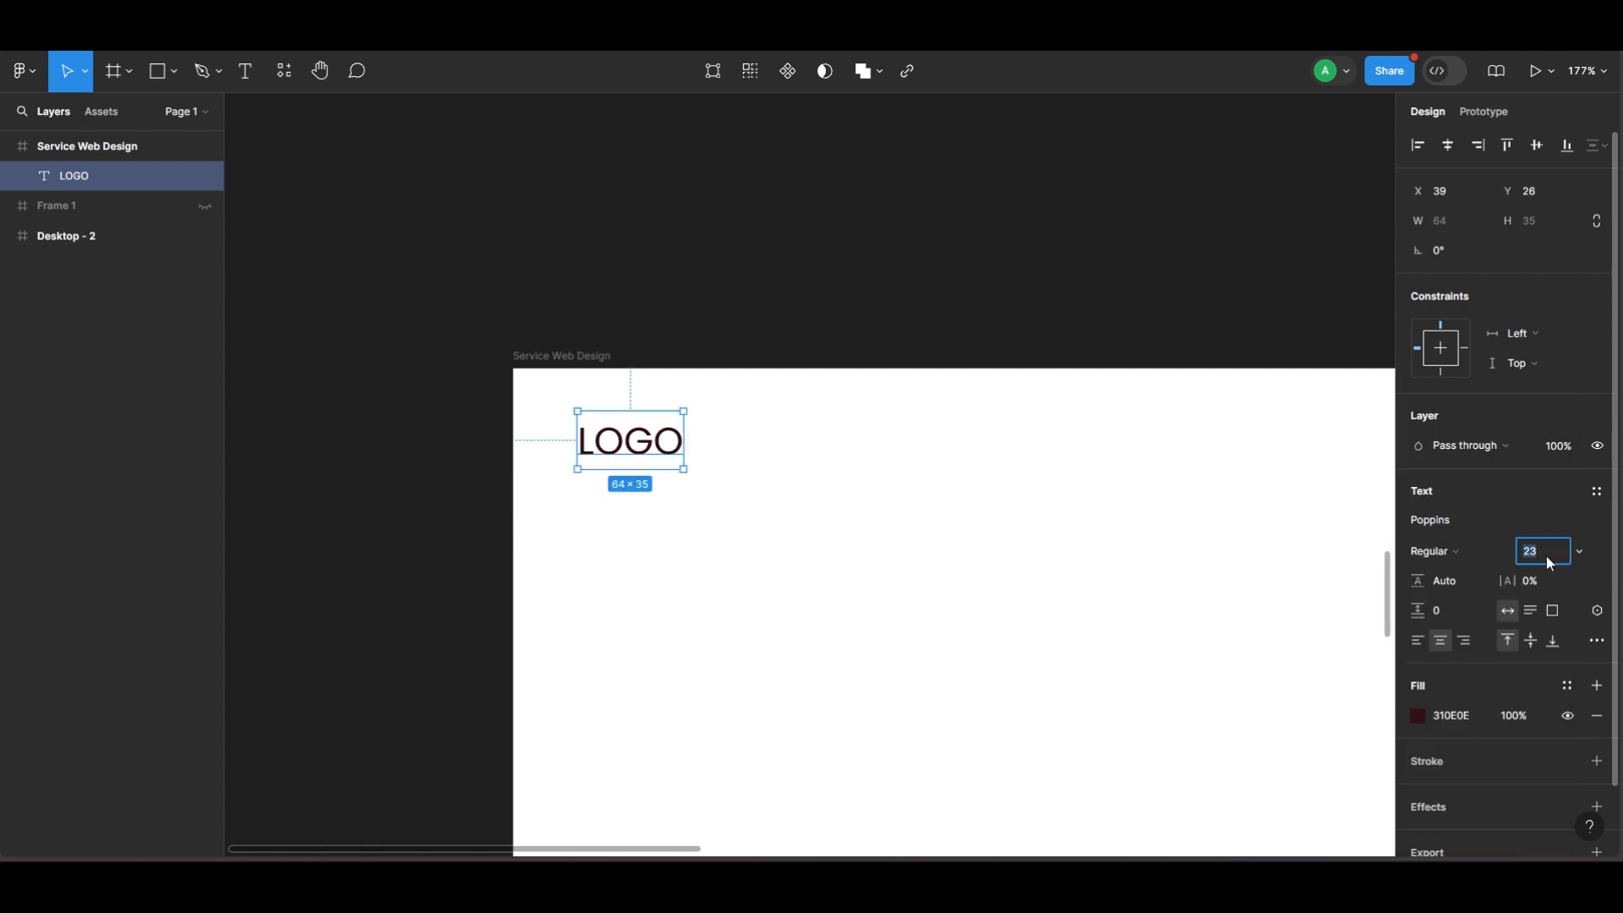
scroll(1298, 476, "right", 2)
type("22")
left_click(631, 572)
left_click(491, 464)
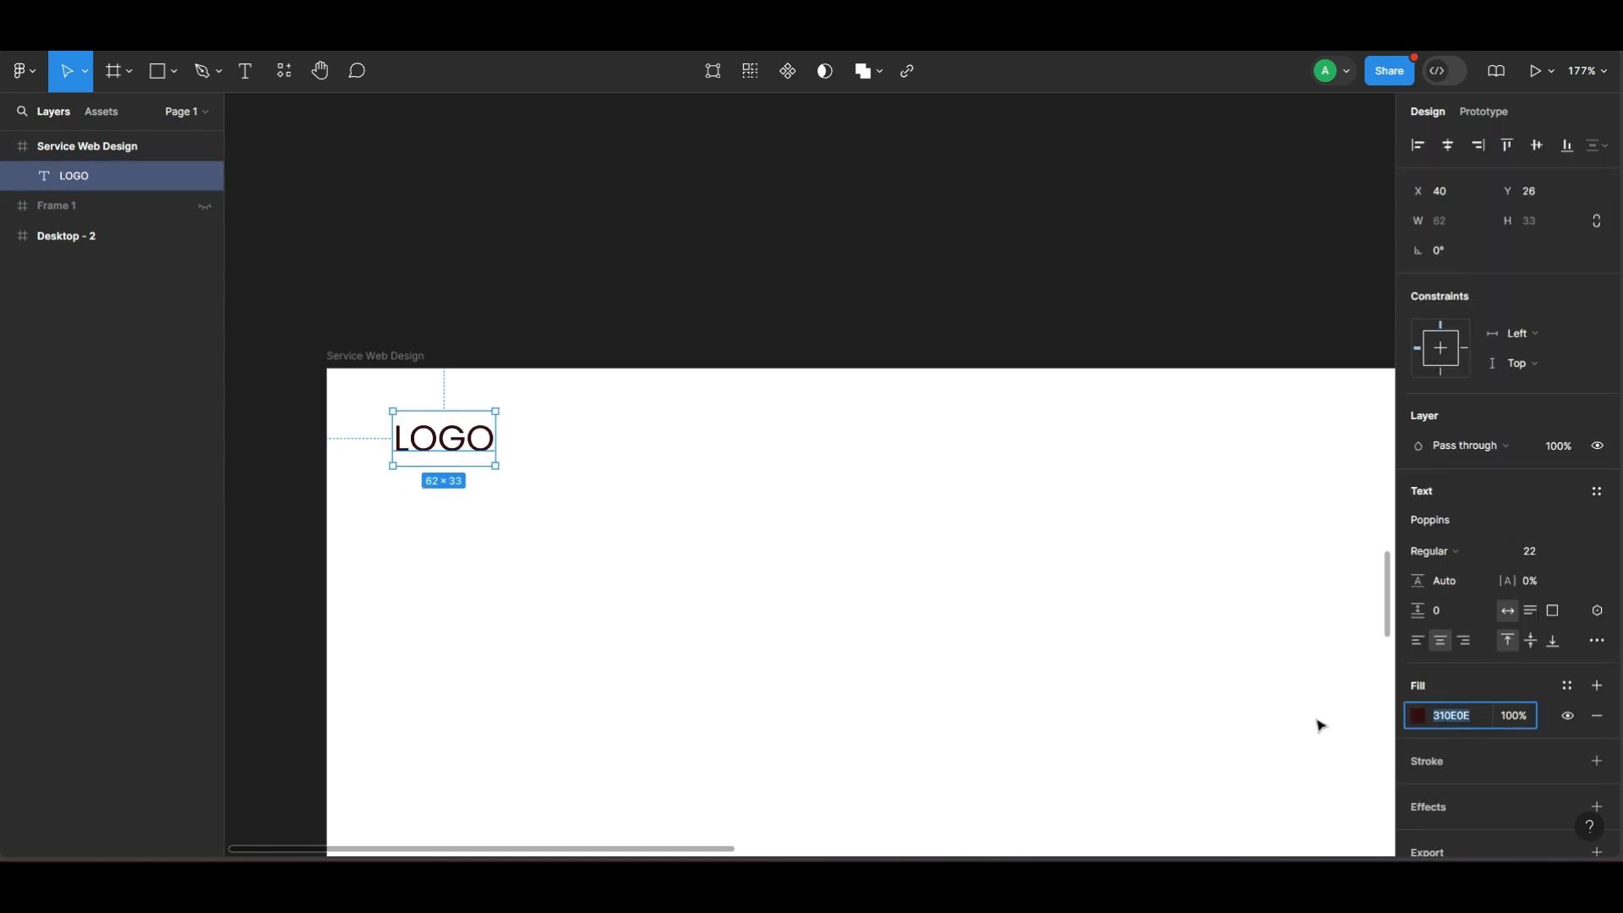
left_click(1420, 717)
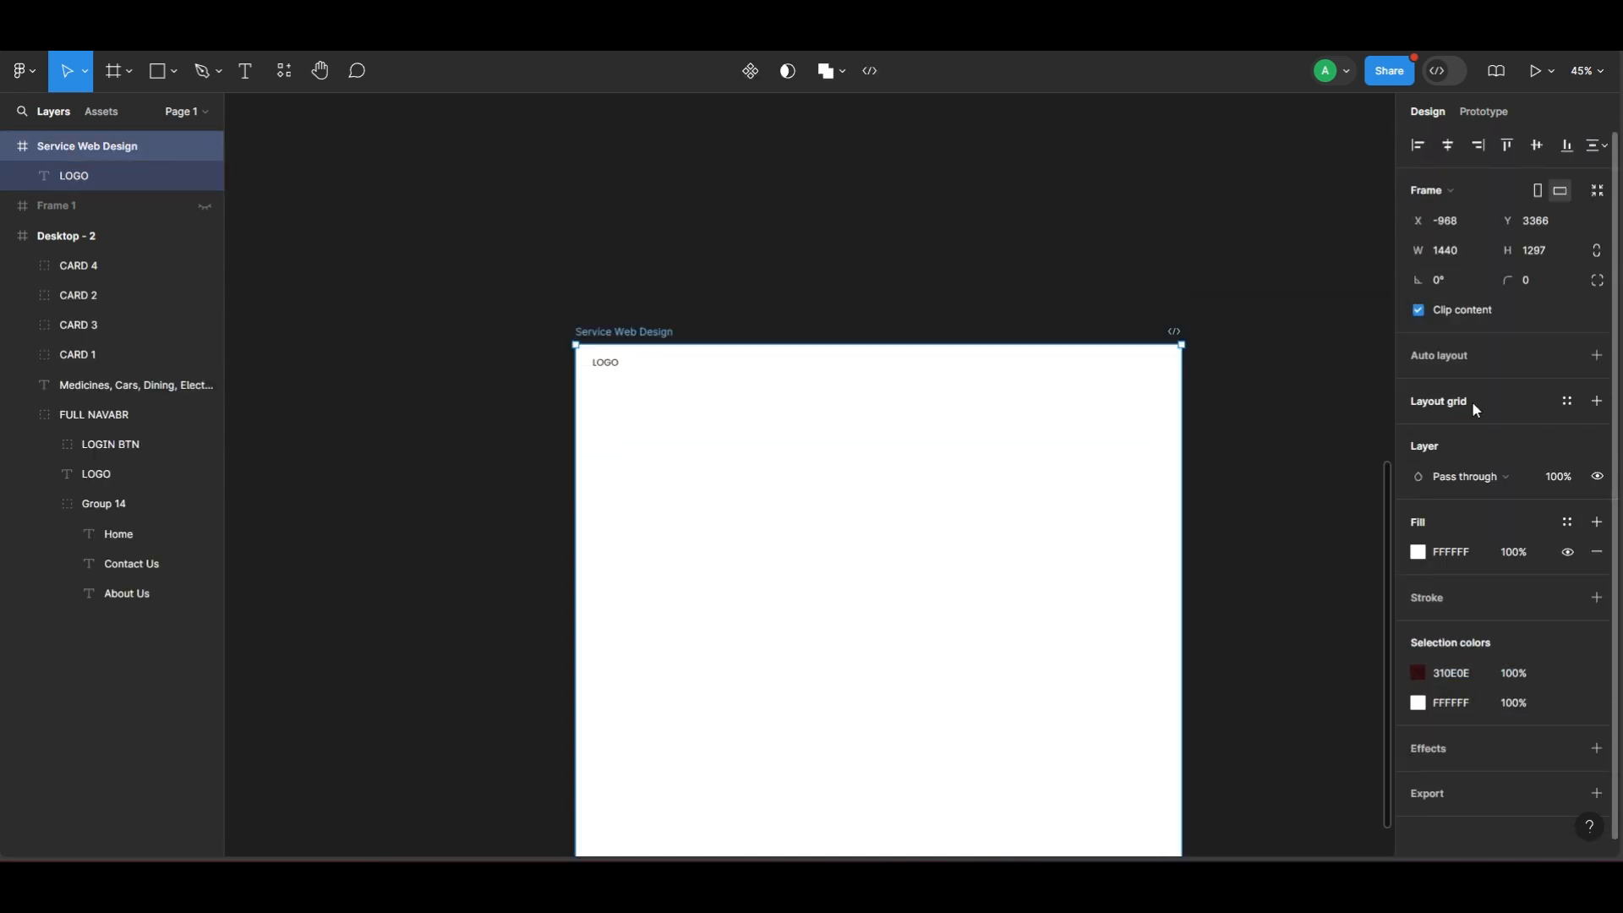
Add a layout grid to the Service Web Design frame with 12 columns of type Center.
left_click(1597, 400)
left_click(1420, 431)
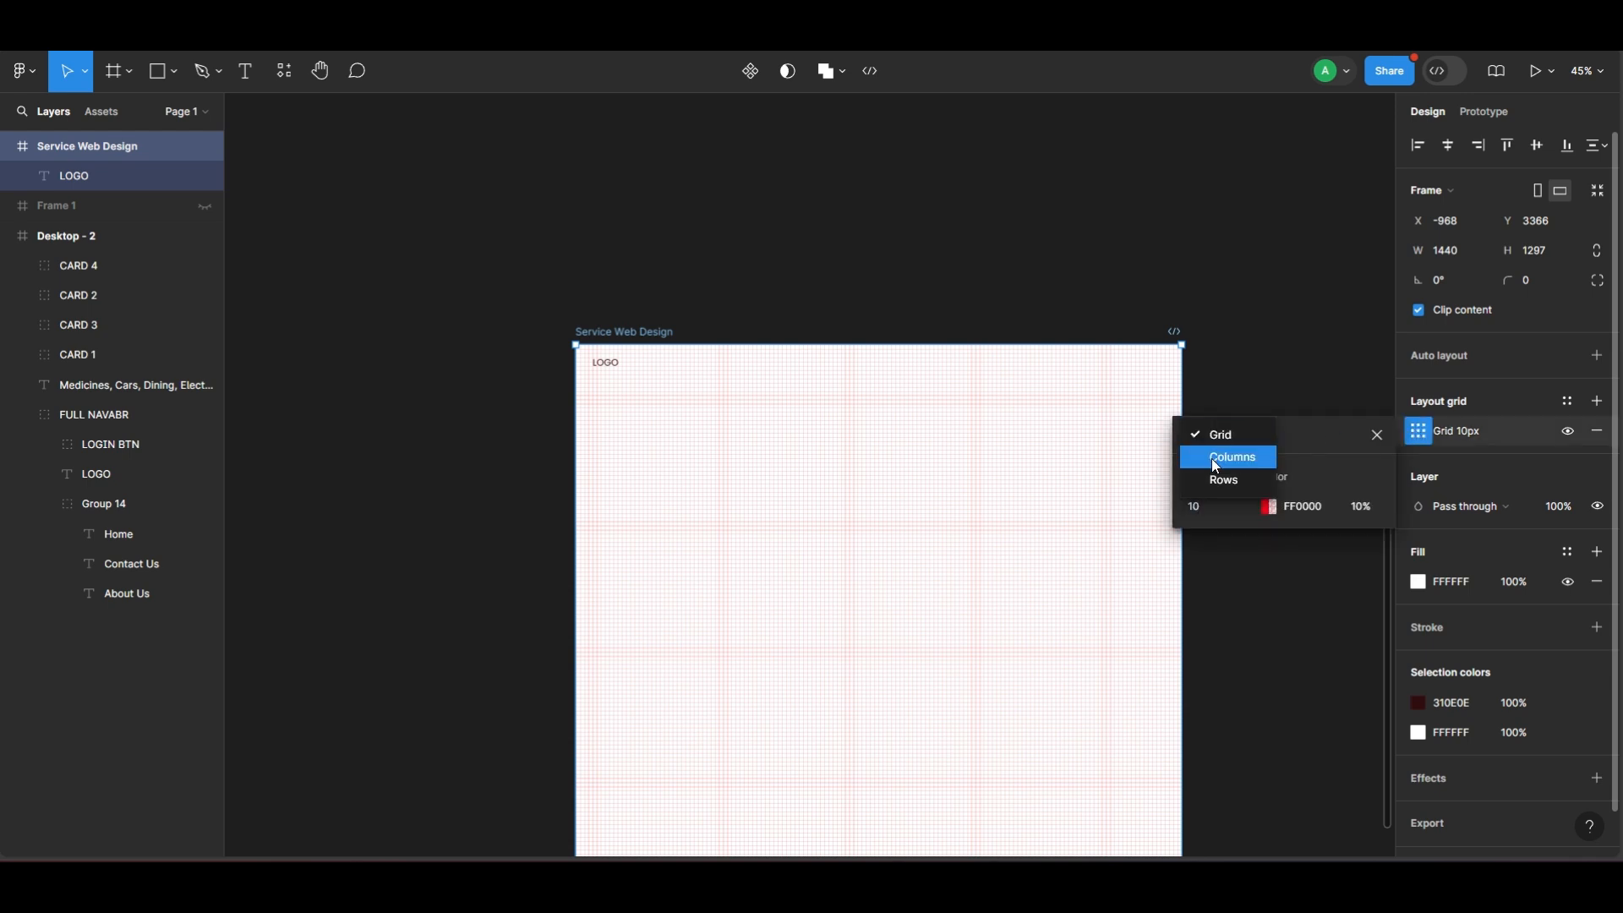
left_click(1216, 461)
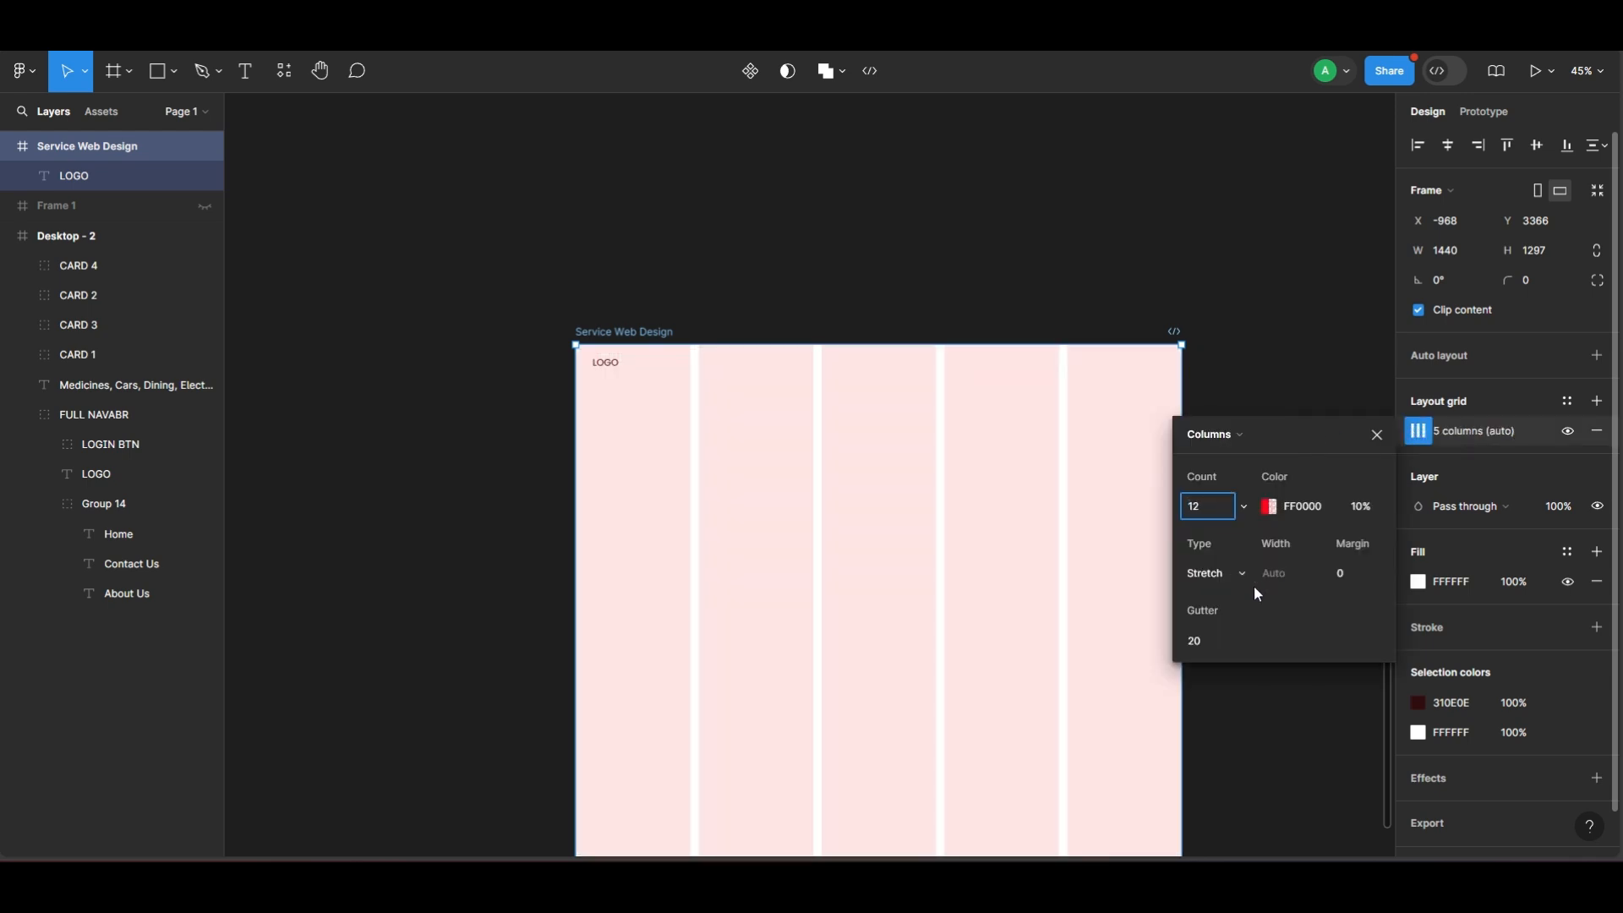
left_click(1209, 574)
left_click(1242, 546)
Set the grid's column width to 75 and the gutter to 24.
left_click(1283, 574)
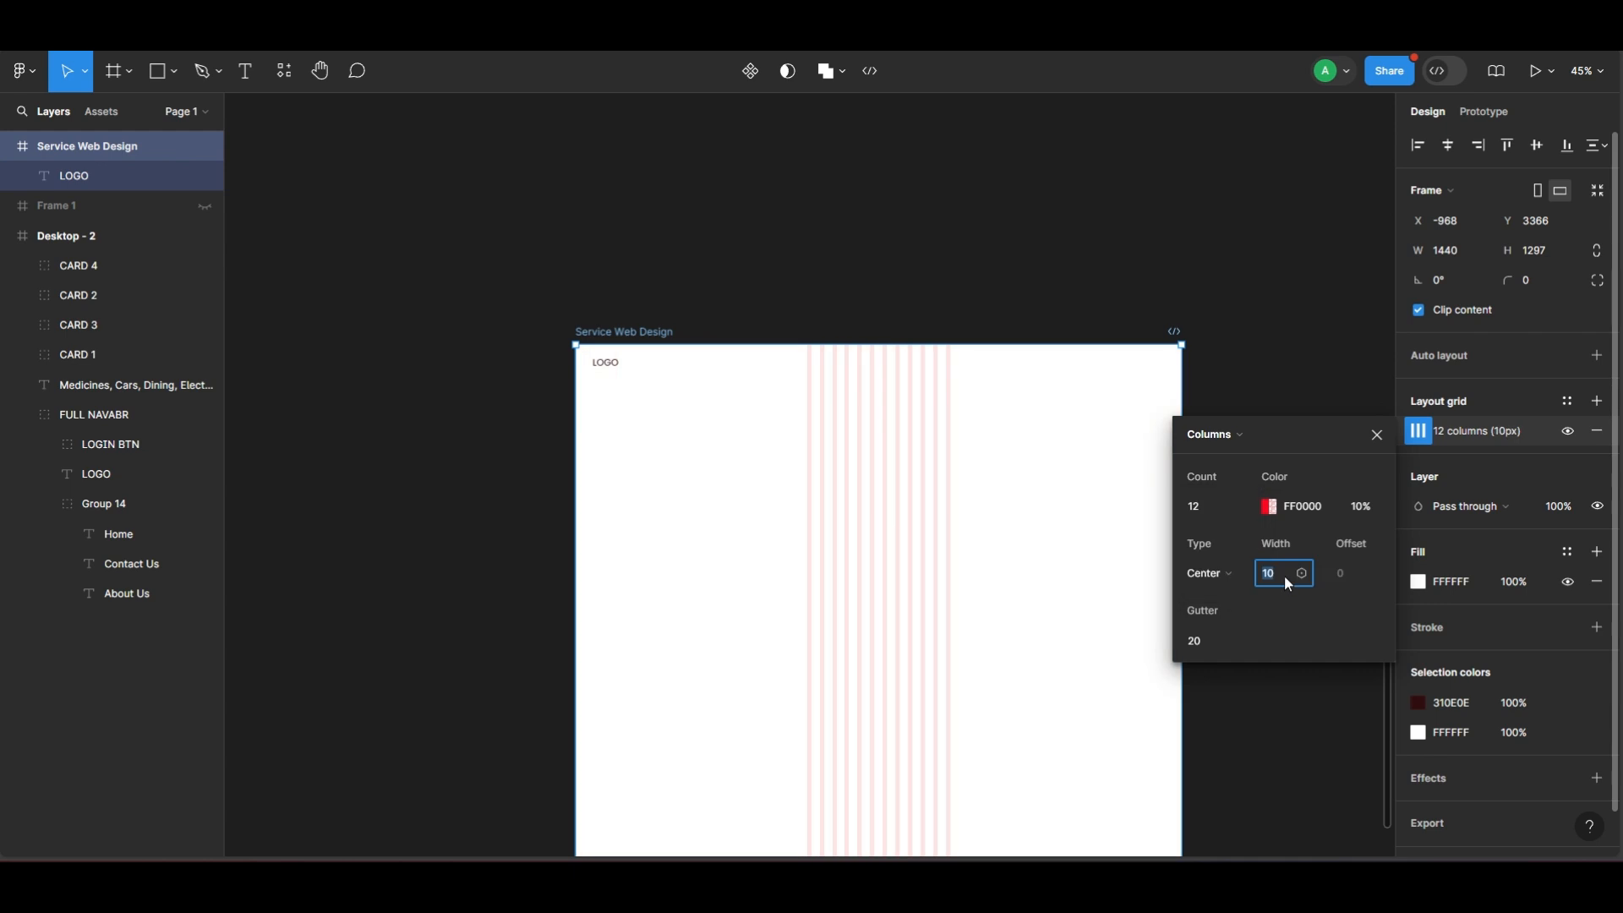
type("7")
left_click(1197, 649)
type("24")
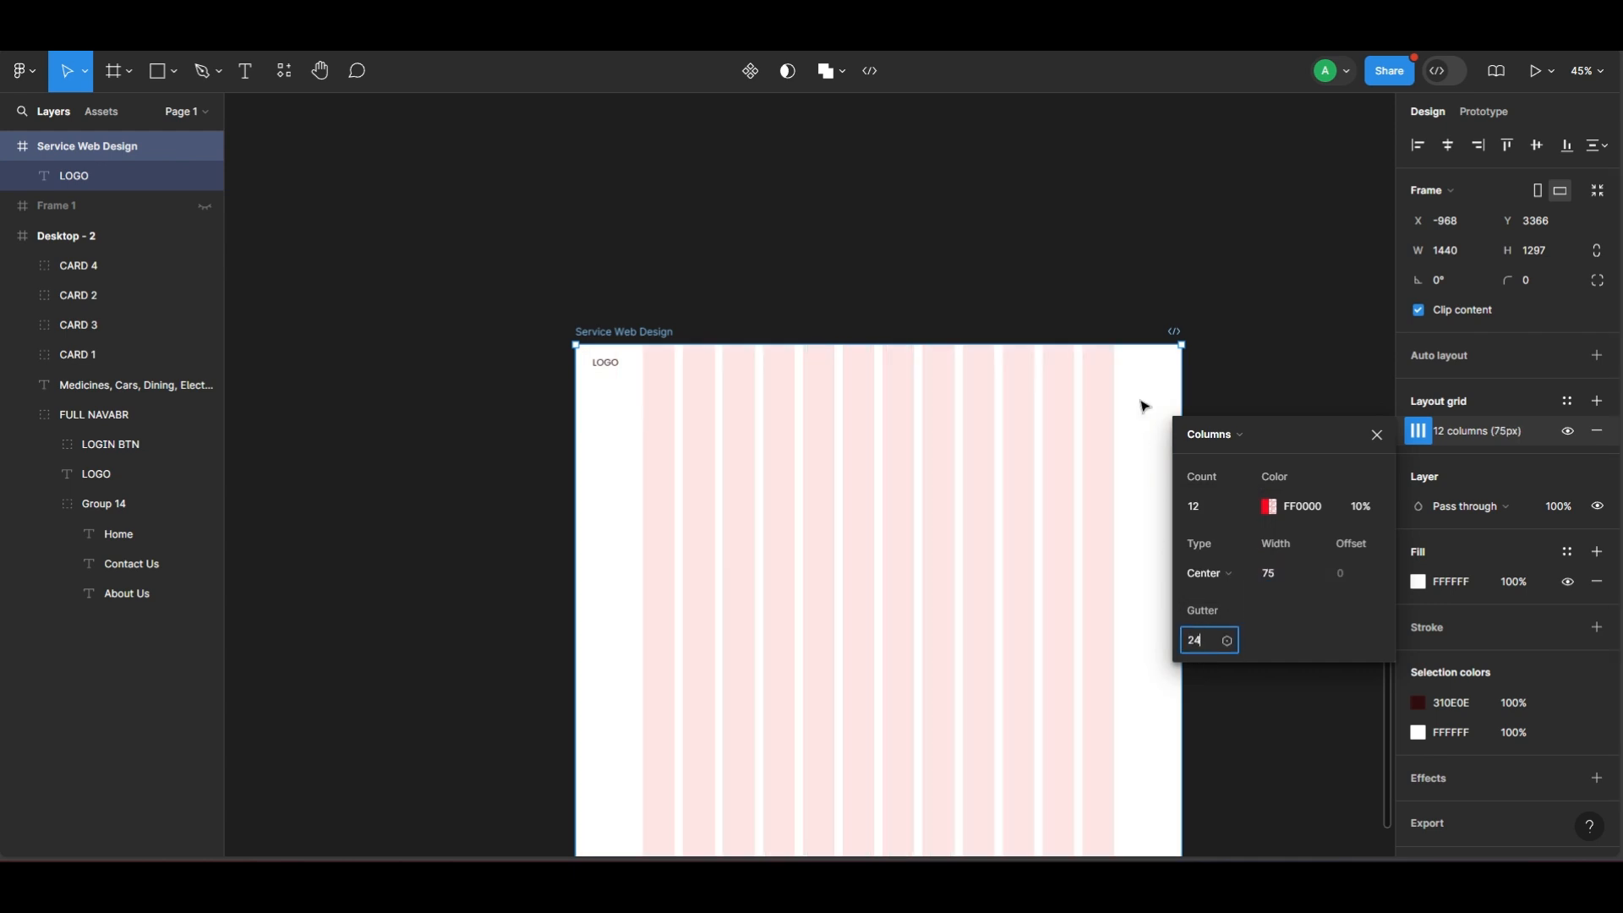
left_click(1144, 416)
Move the LOGO text to the left edge of the first grid column, at about X 138, Y 53.
left_click(647, 335)
scroll(651, 396, "up", 2)
left_click(584, 342)
scroll(587, 345, "up", 3)
left_click_drag(545, 323, 734, 355)
scroll(728, 373, "down", 2)
scroll(729, 372, "right", 5)
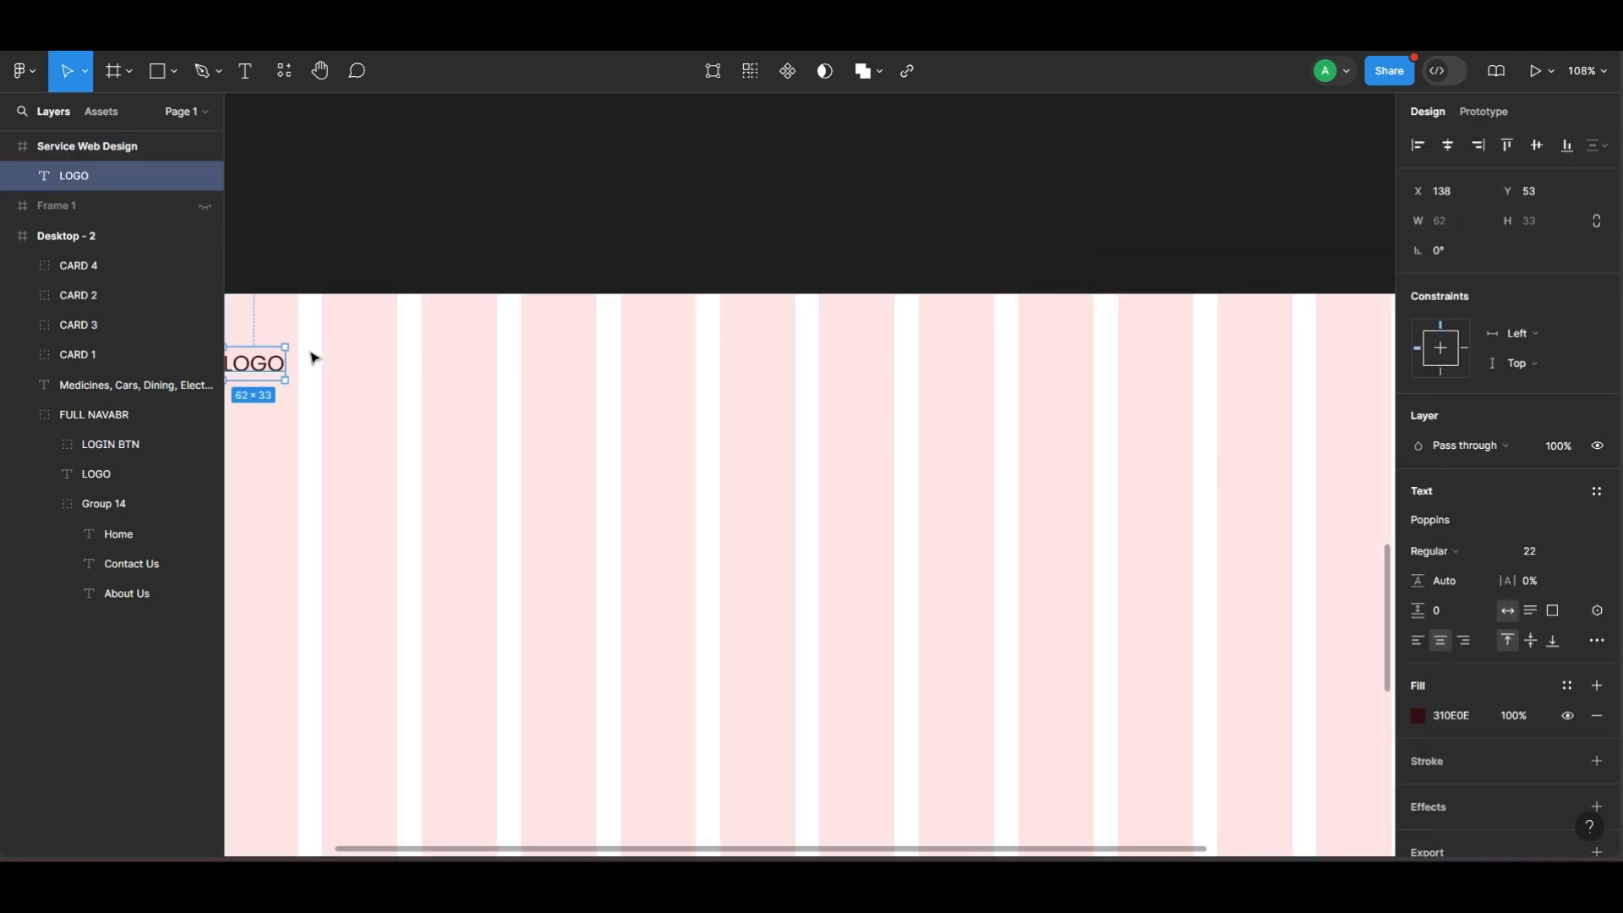
Nudge the LOGO text up by 8 px, keeping it on the first column's left edge.
scroll(366, 355, "left", 2)
key("Up")
key("Up")
key("Up")
key("Up")
key("Up")
key("Up")
key("Up")
key("Up")
scroll(411, 263, "down", 2)
Paste the Home, About Us and Contact Us link group into the frame and place it level with the LOGO text.
left_click(411, 265)
scroll(649, 305, "up", 2)
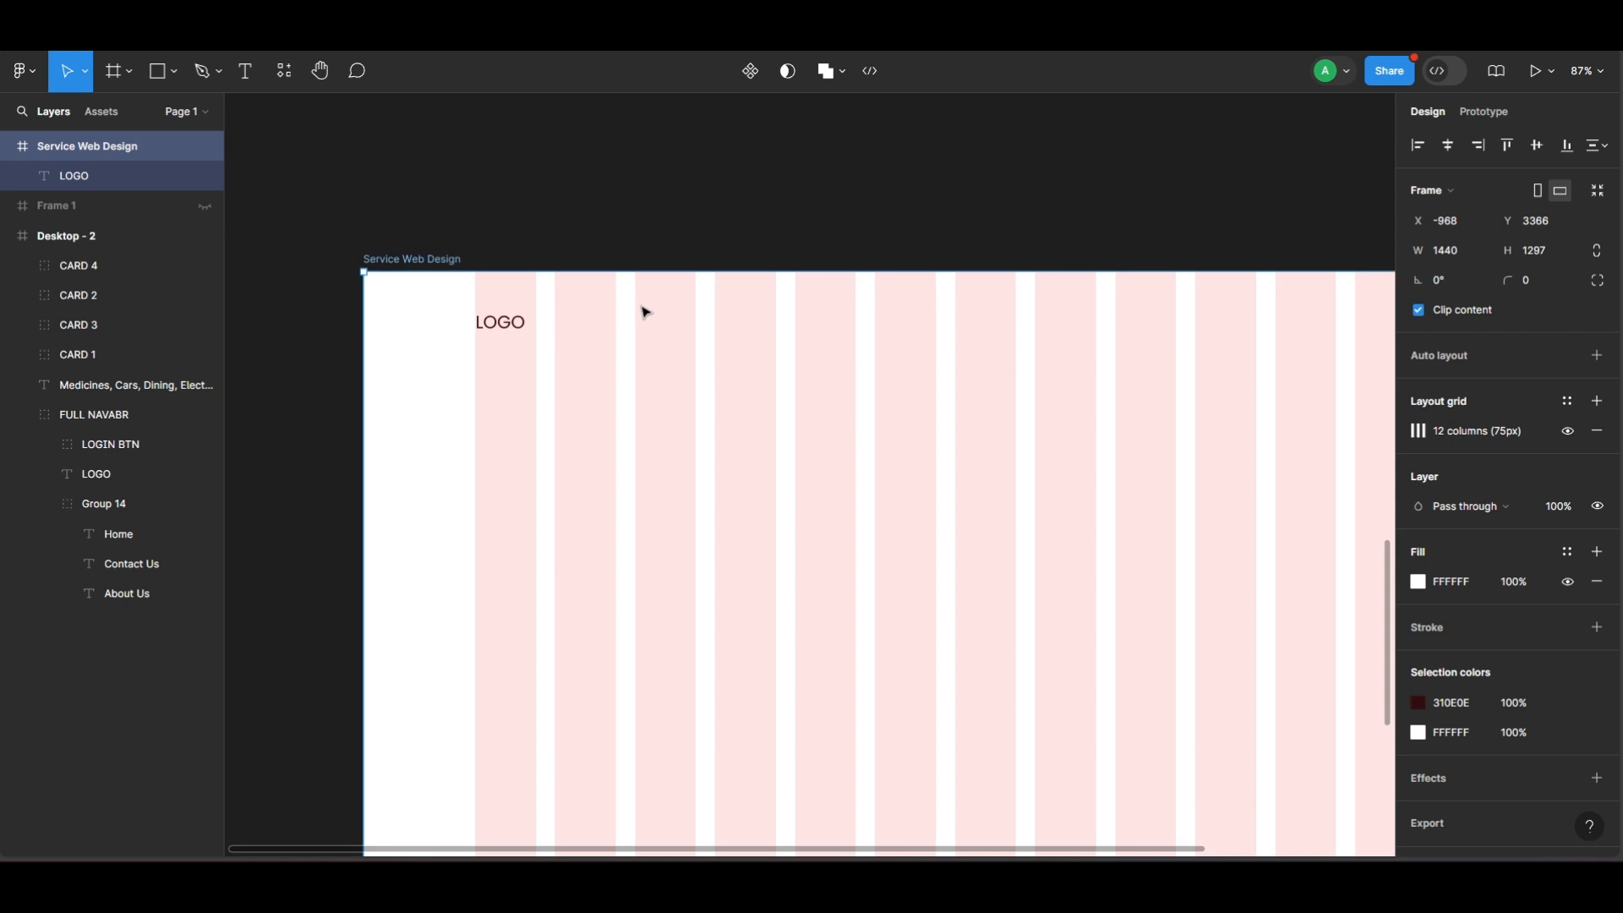
key("ctrl+v")
scroll(804, 449, "up", 3)
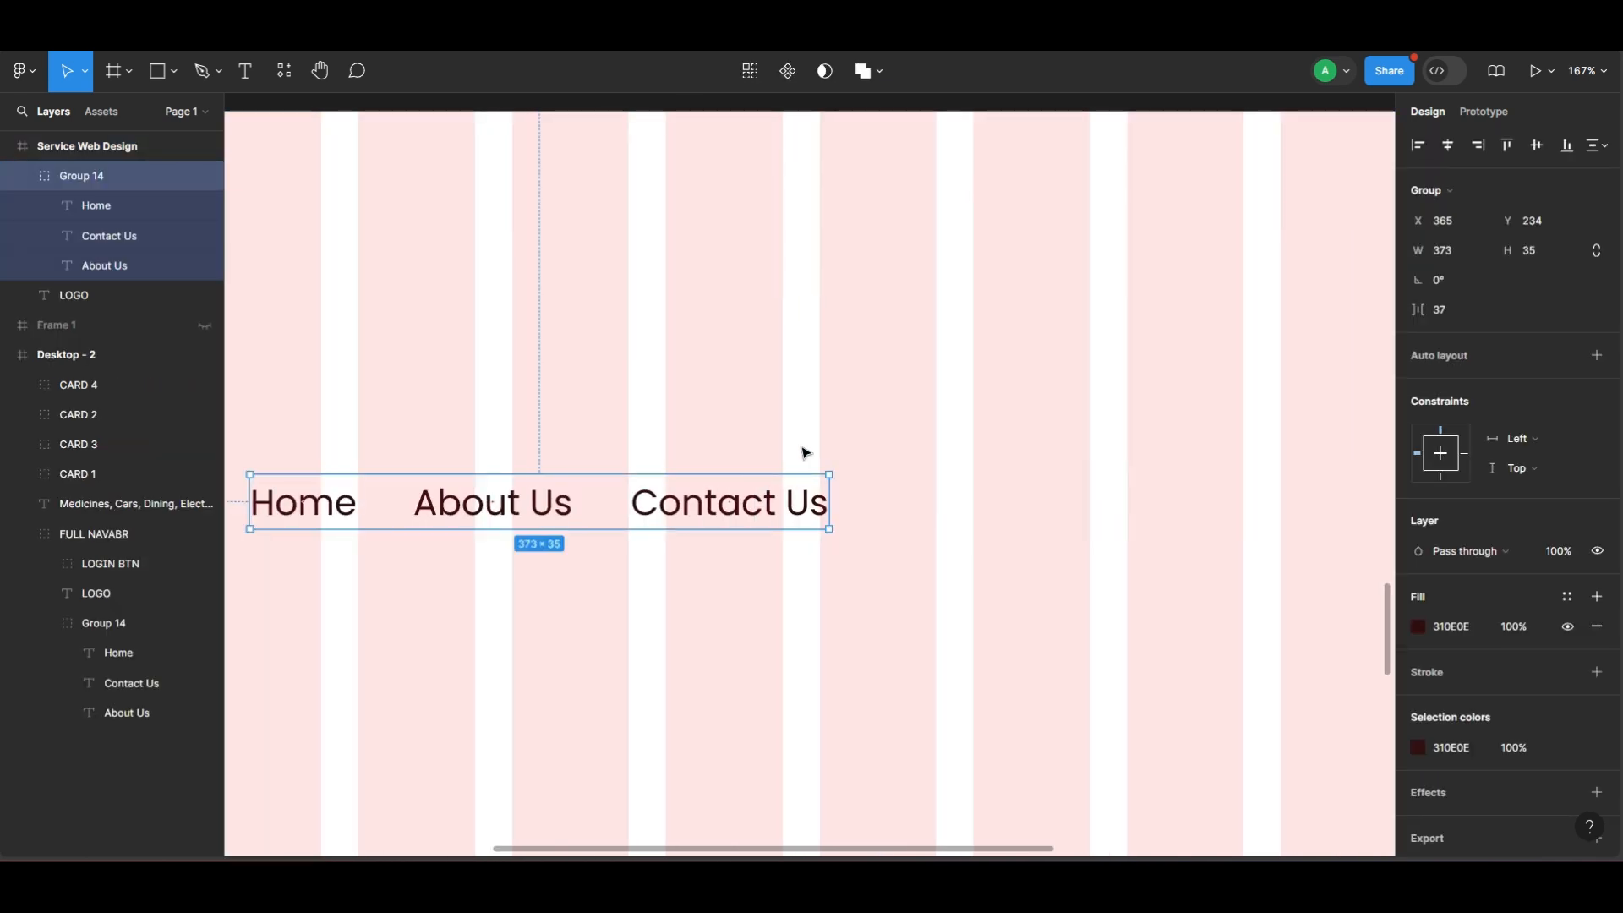
scroll(714, 474, "down", 4)
left_click_drag(715, 471, 776, 363)
Set the font size of the Home, About Us and Contact Us links to 20.
double_click(786, 356)
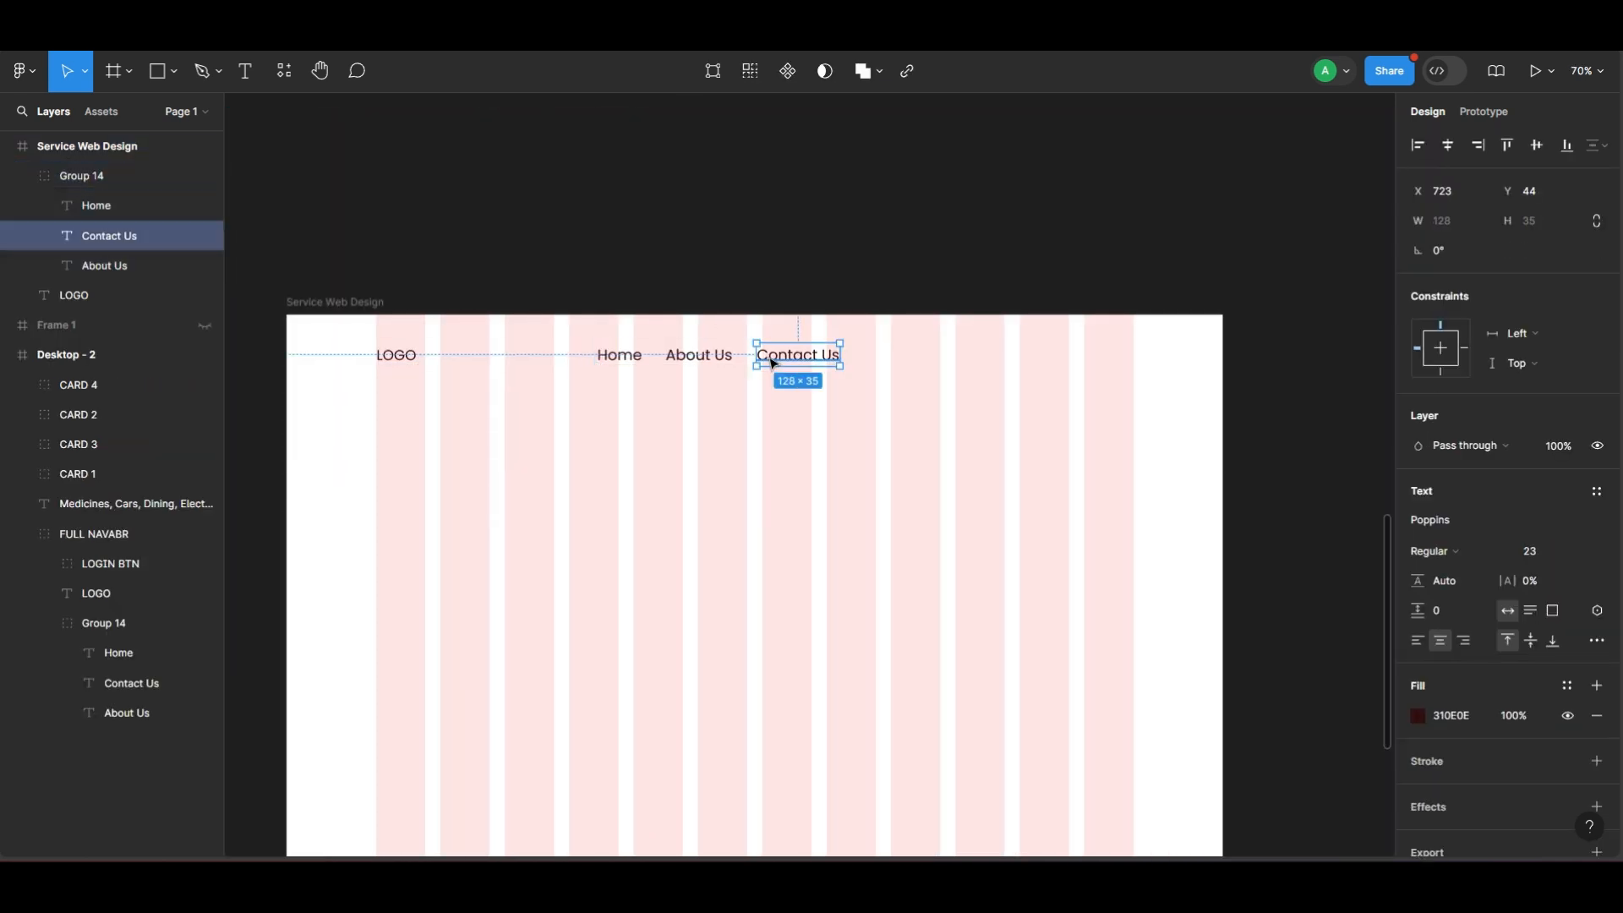
left_click(699, 356, "shift")
left_click(629, 359, "shift")
left_click(1544, 627)
key("Return")
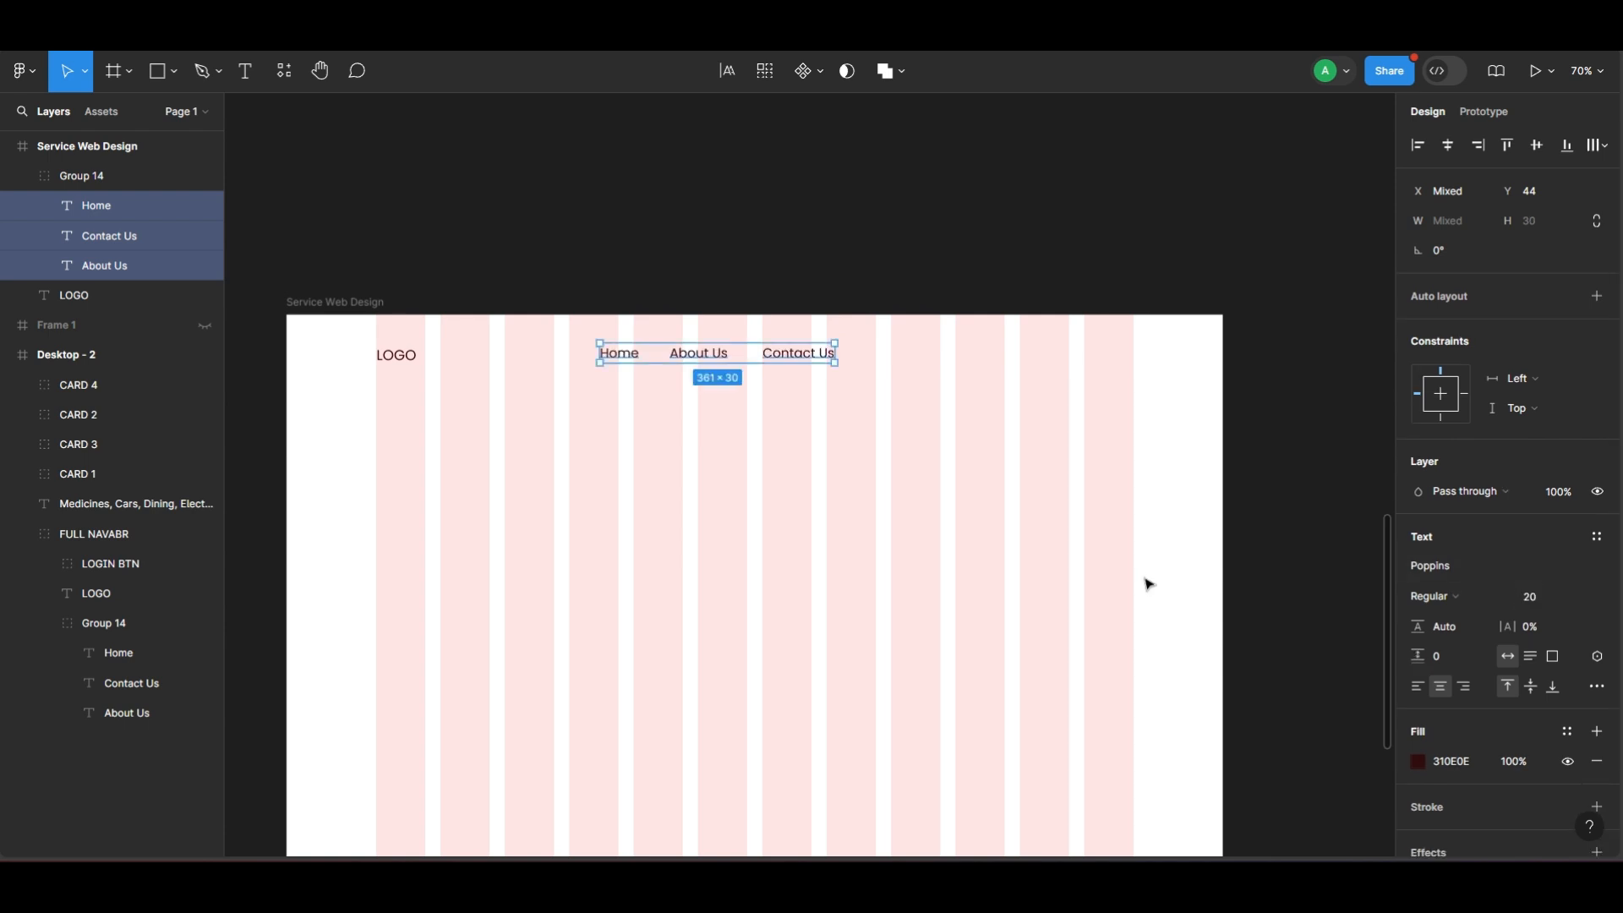
Wrap the three navigation links in a horizontal auto layout.
key("shift+a")
scroll(714, 399, "up", 5)
scroll(799, 520, "down", 5)
scroll(750, 446, "up", 3)
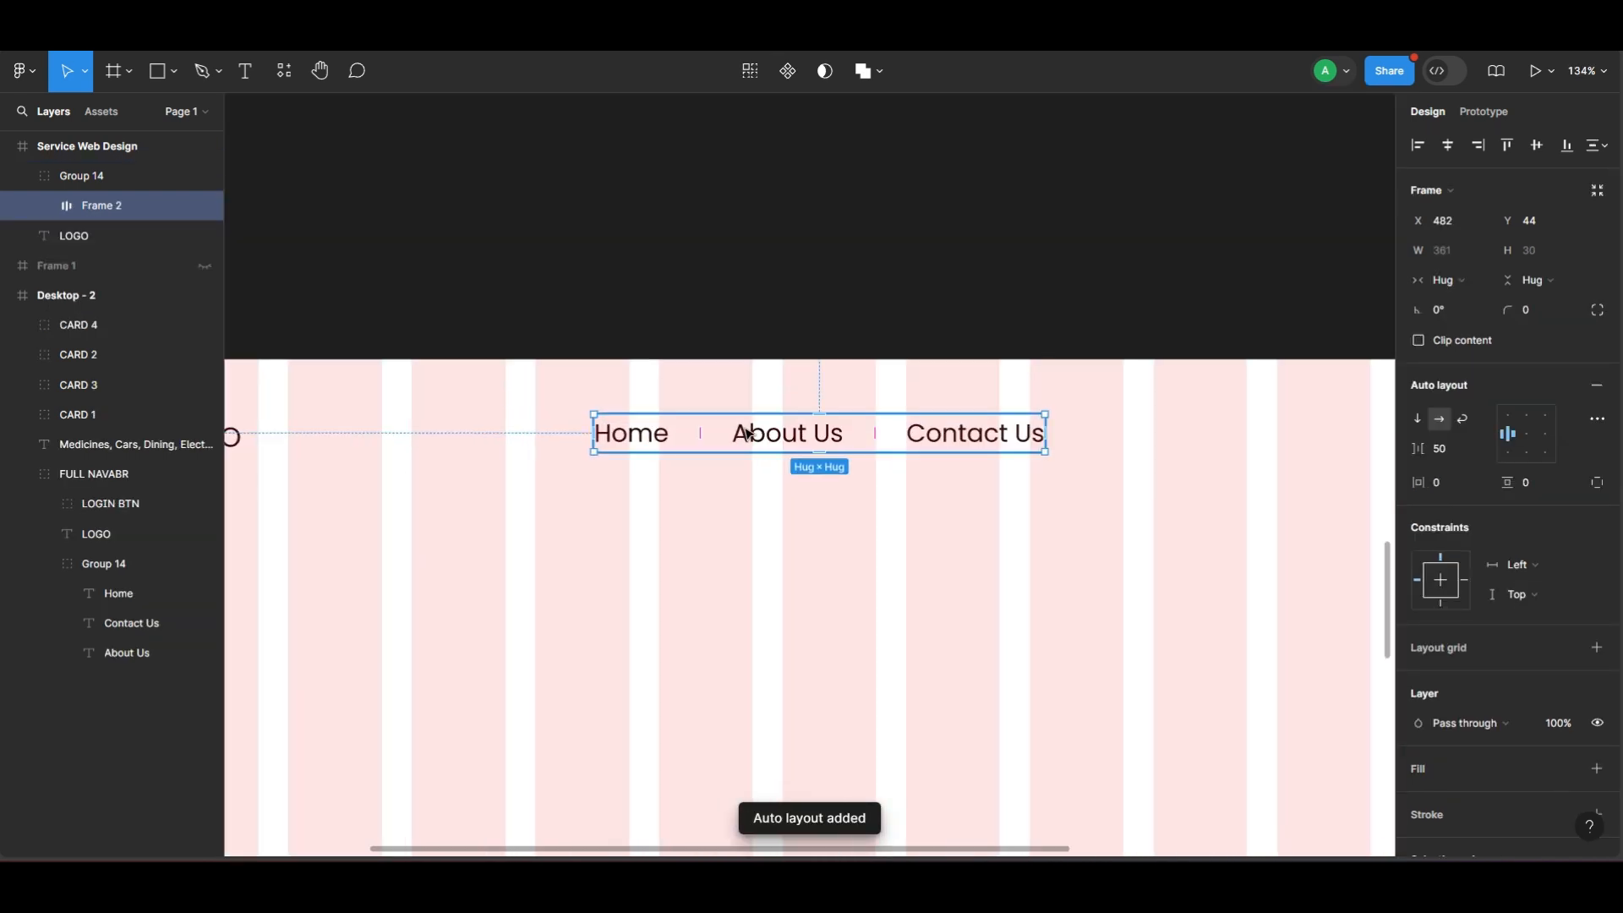
Centre the navigation links horizontally within the Service Web Design frame.
scroll(748, 435, "down", 3)
left_click(407, 393)
left_click(833, 453)
left_click(1448, 145)
left_click(438, 394)
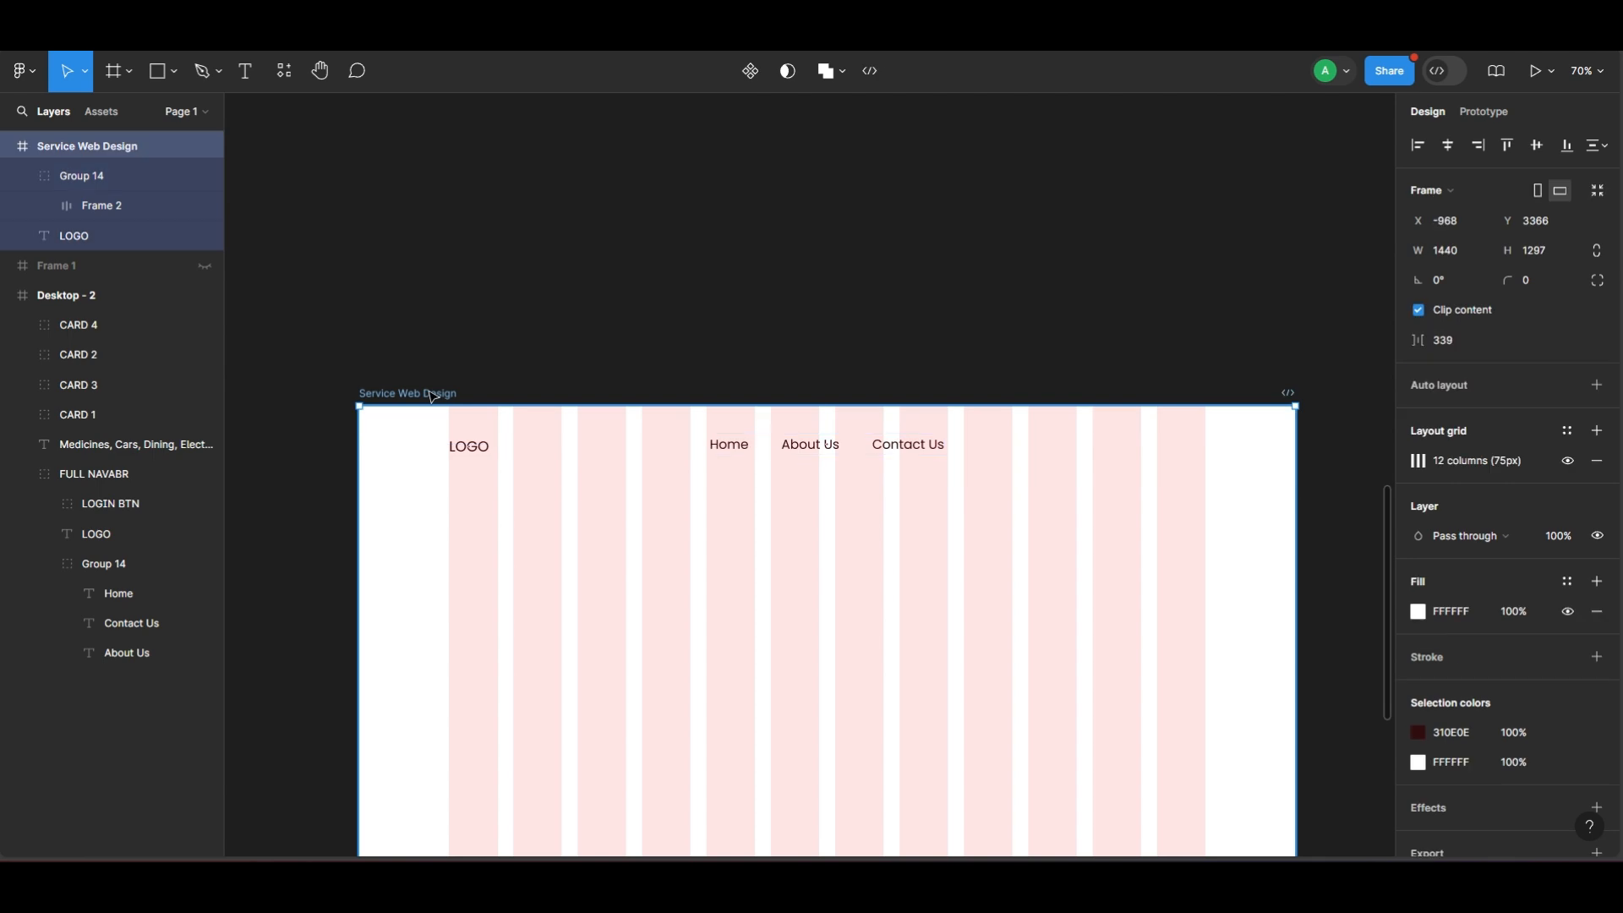
Shift the navigation links slightly to line them up with the LOGO text.
left_click(757, 447)
scroll(554, 456, "up", 5)
left_click_drag(1058, 431, 1056, 438)
left_click(440, 621)
scroll(439, 621, "down", 5)
scroll(834, 634, "up", 5)
left_click(986, 279)
scroll(930, 338, "down", 5)
Paste the LOGIN BTN group into the frame and place it over the last grid columns at about X 1184, Y 37.
left_click(387, 408)
scroll(698, 531, "up", 3)
scroll(726, 520, "down", 2)
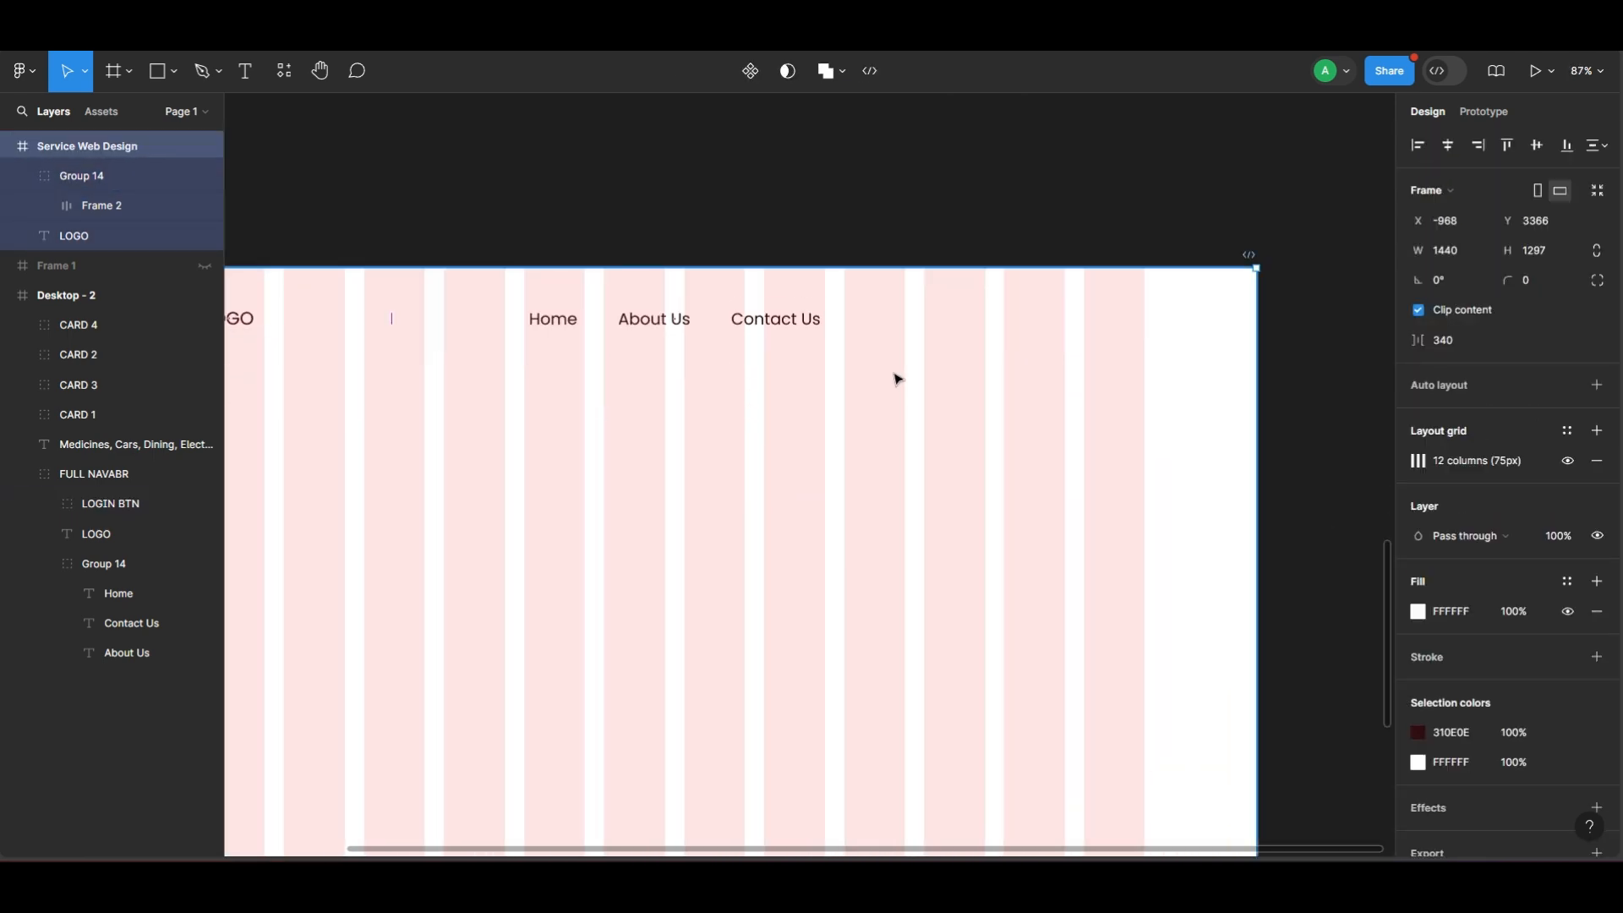
key("ctrl+v")
left_click_drag(931, 303, 1096, 330)
scroll(1096, 329, "up", 6)
scroll(1096, 330, "right", 4)
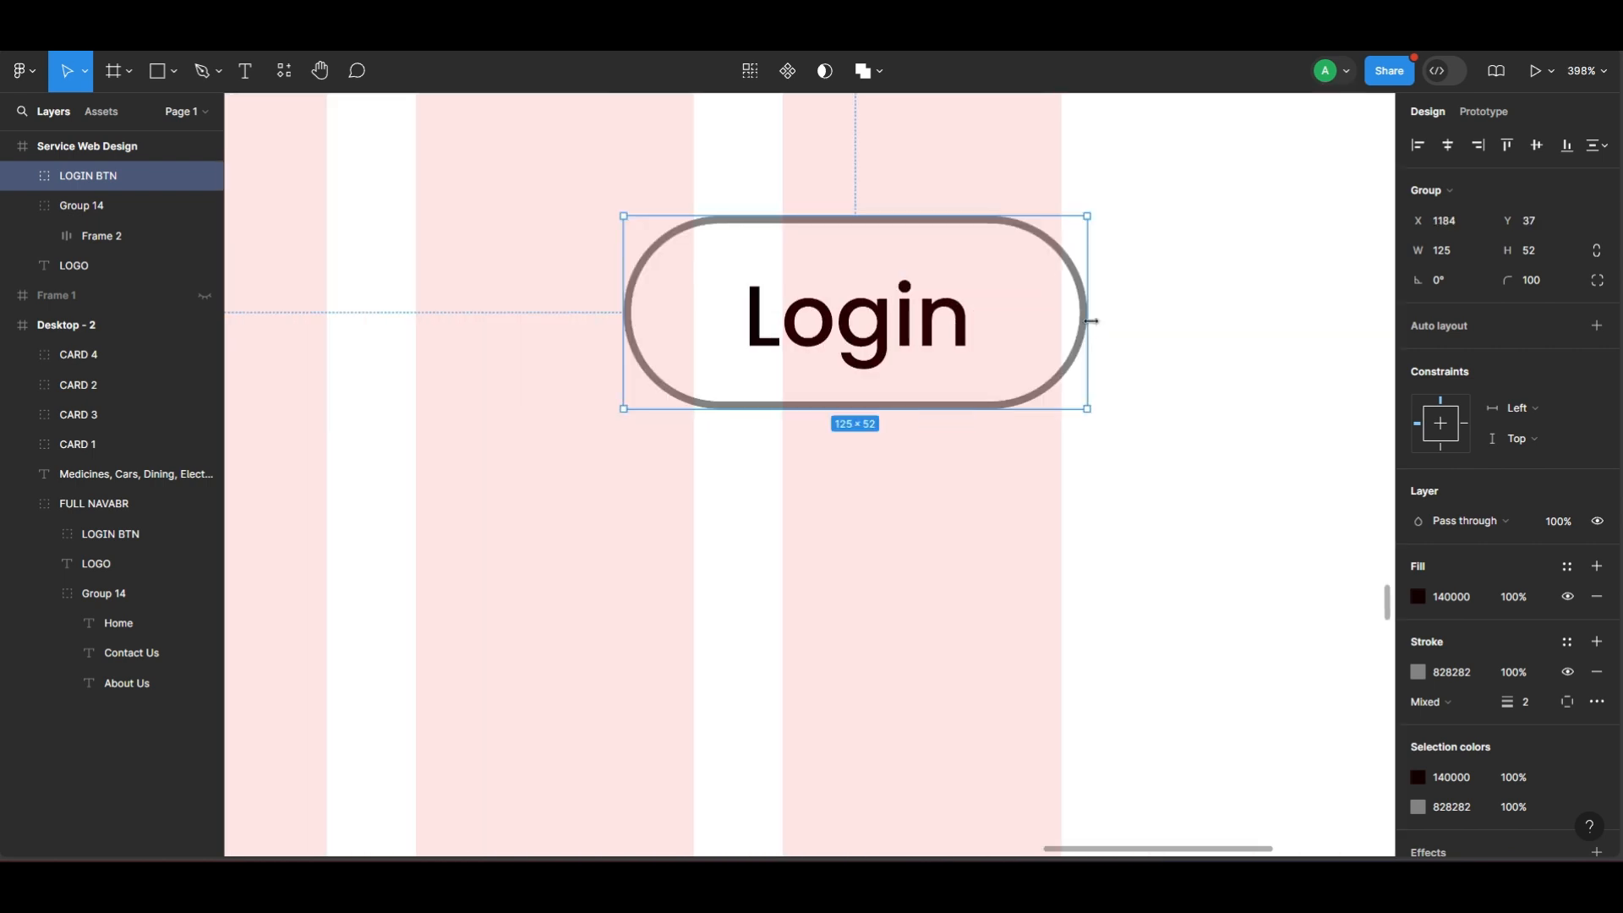
Scale the Login button down to about 103 × 43 and align its right edge with the last grid column.
key("k")
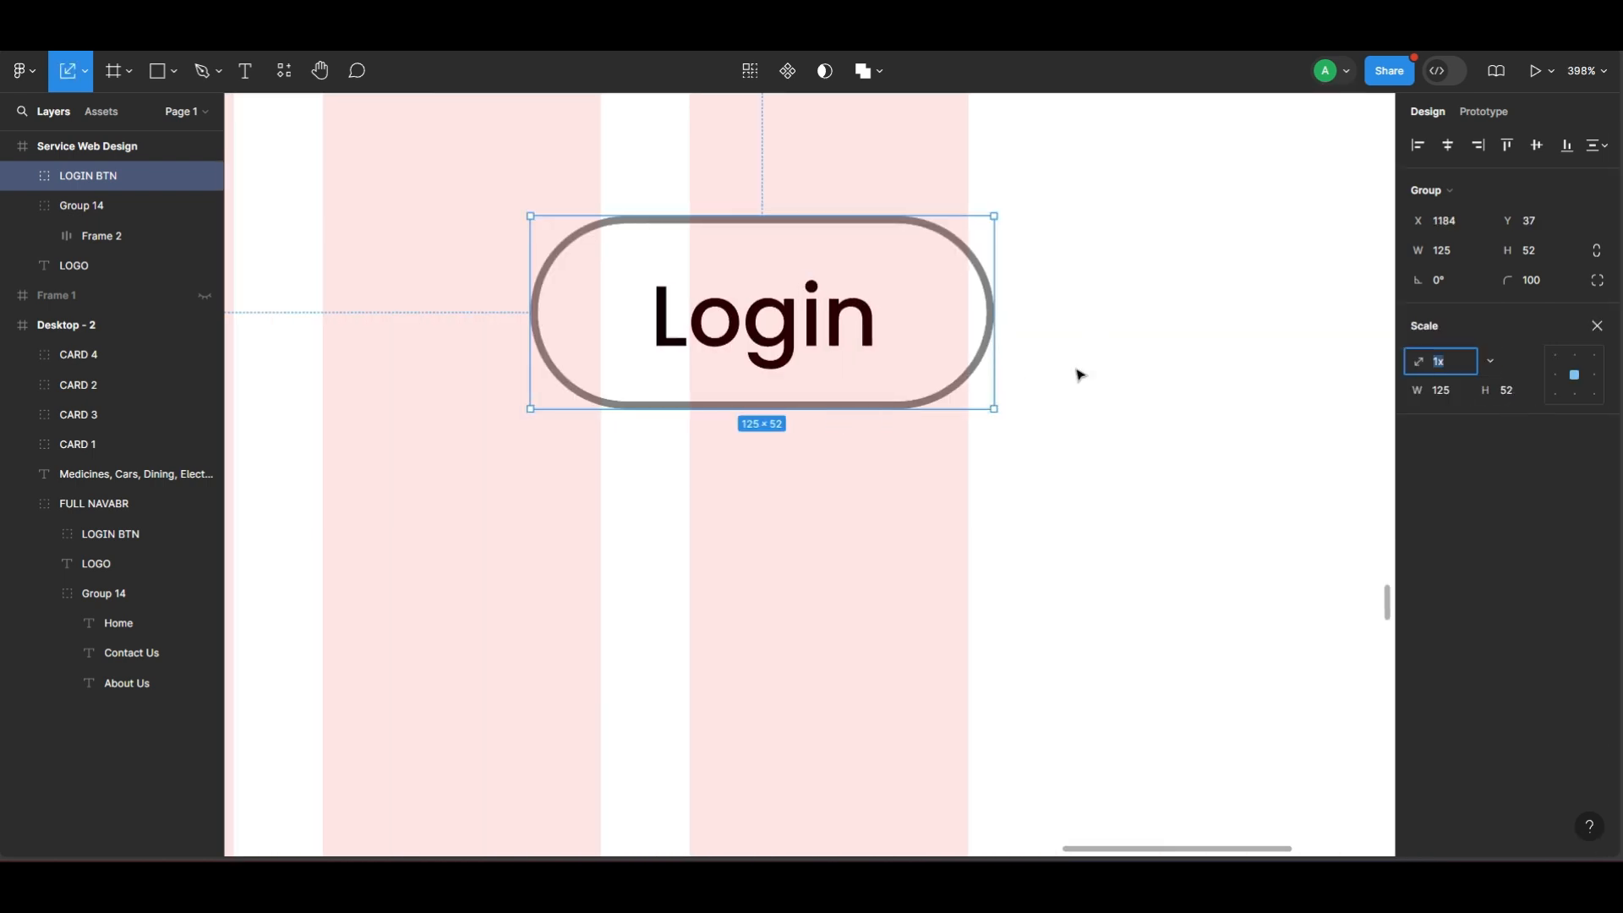
left_click_drag(990, 409, 870, 347)
scroll(910, 361, "down", 4)
scroll(872, 349, "up", 4)
key("v")
Set the font size of the Login button's label to 18.
double_click(1028, 385)
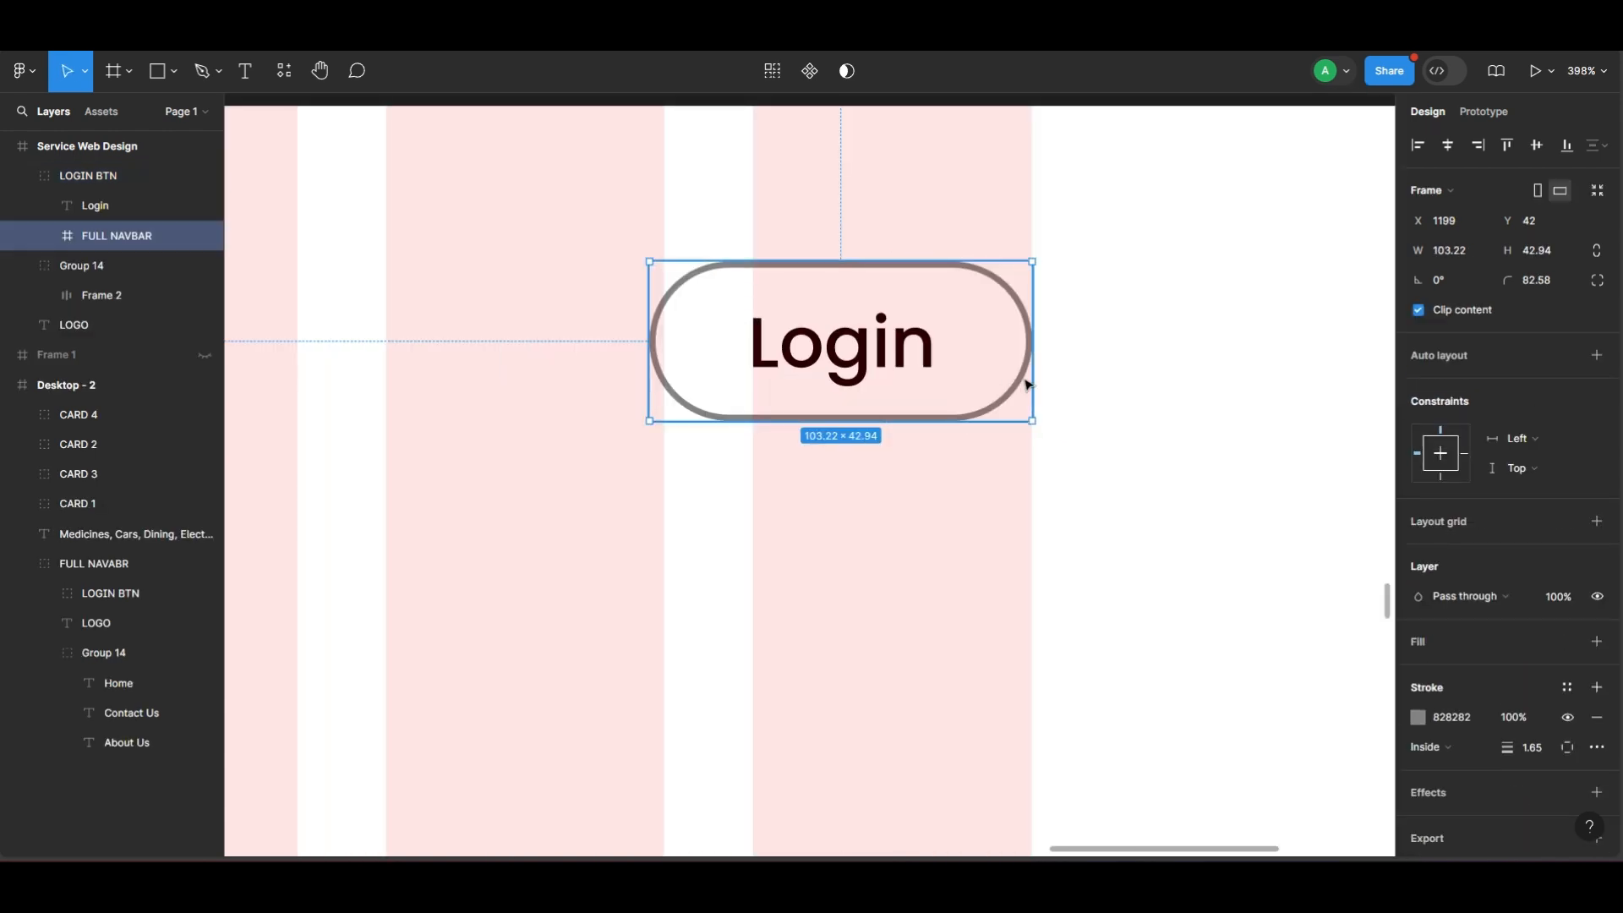
double_click(884, 348)
left_click(1450, 549)
left_click(1576, 542)
type("18")
key("Return")
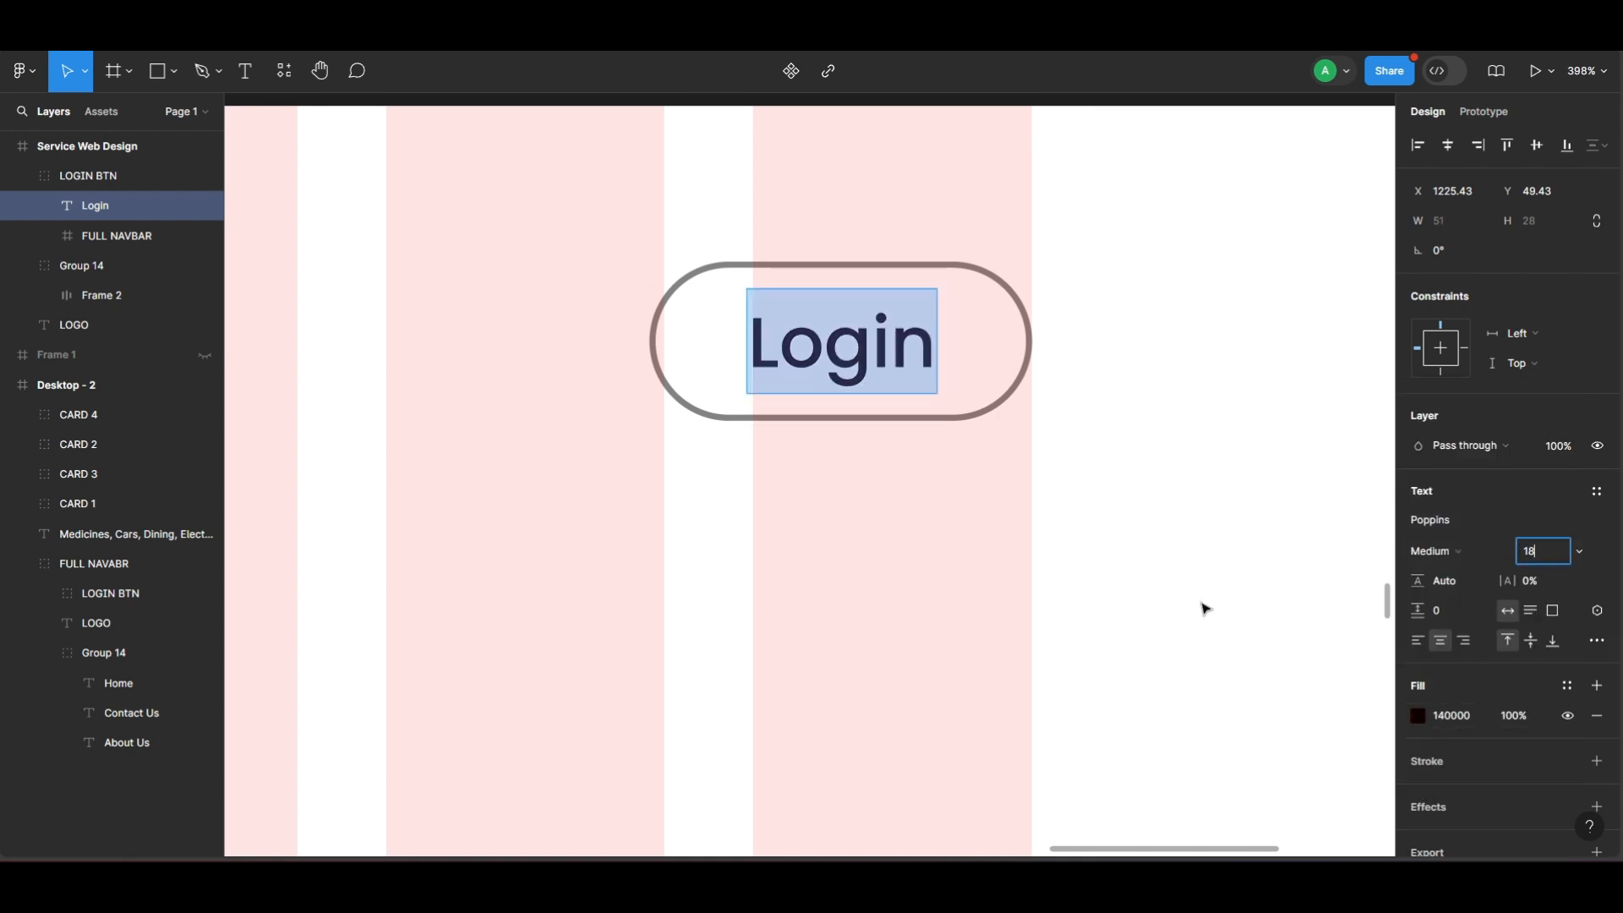
Centre the Login label inside the button outline.
key("Escape")
scroll(870, 348, "up", 3)
left_click_drag(871, 349, 865, 348)
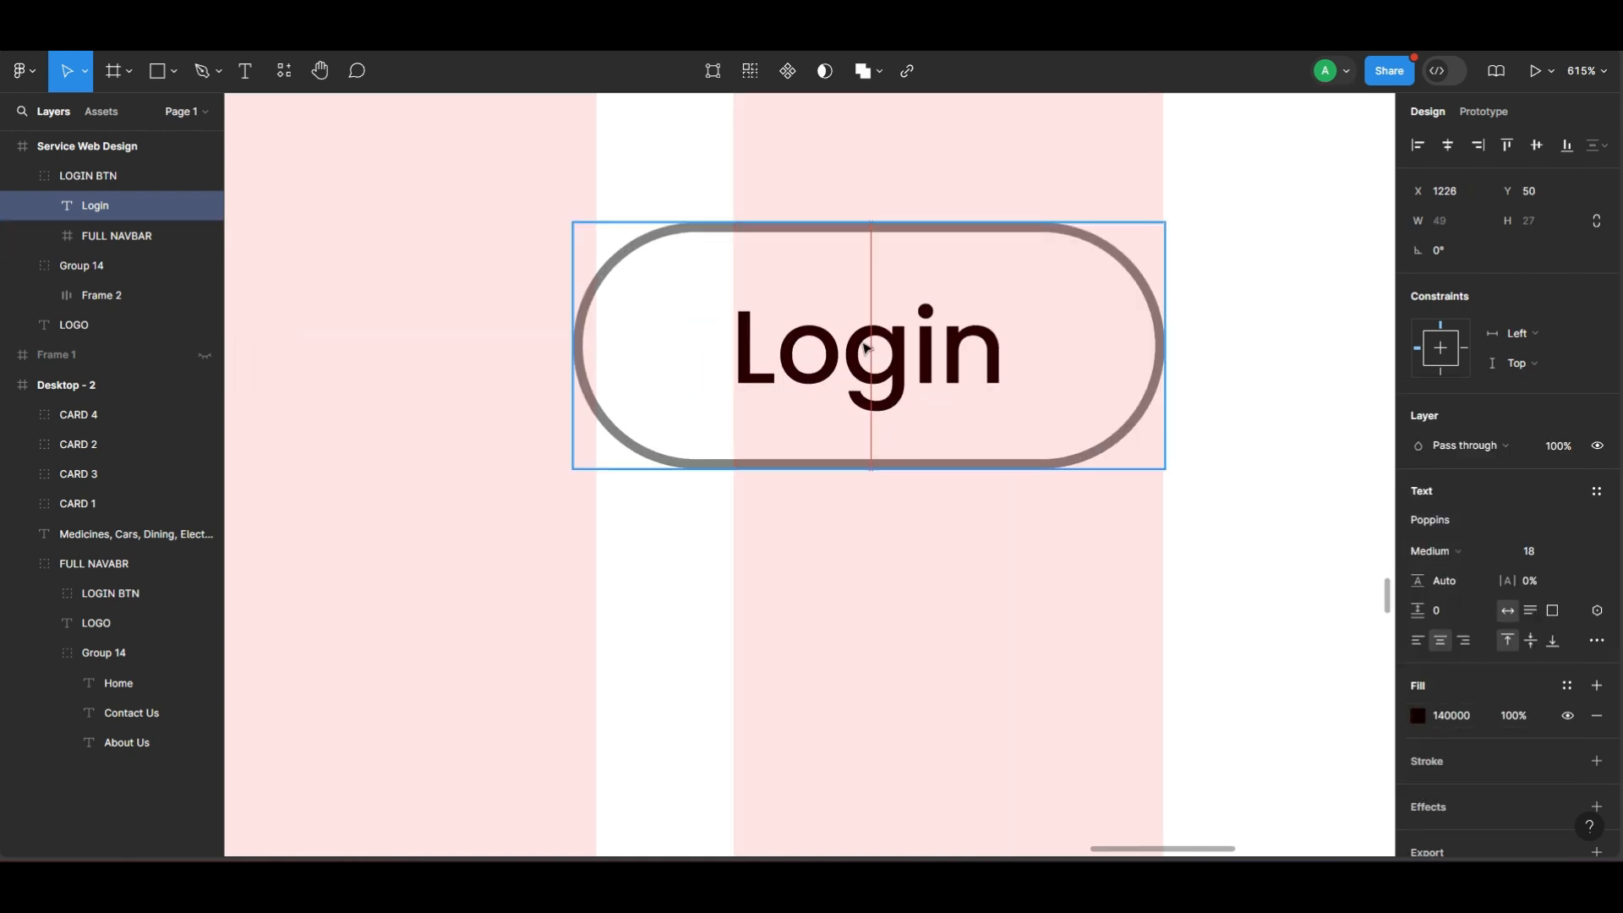
scroll(1105, 580, "down", 5)
scroll(1111, 488, "up", 3)
Give the Login button's background frame a solid black fill (000000).
left_click(1090, 500)
double_click(1090, 500)
key("shift+2")
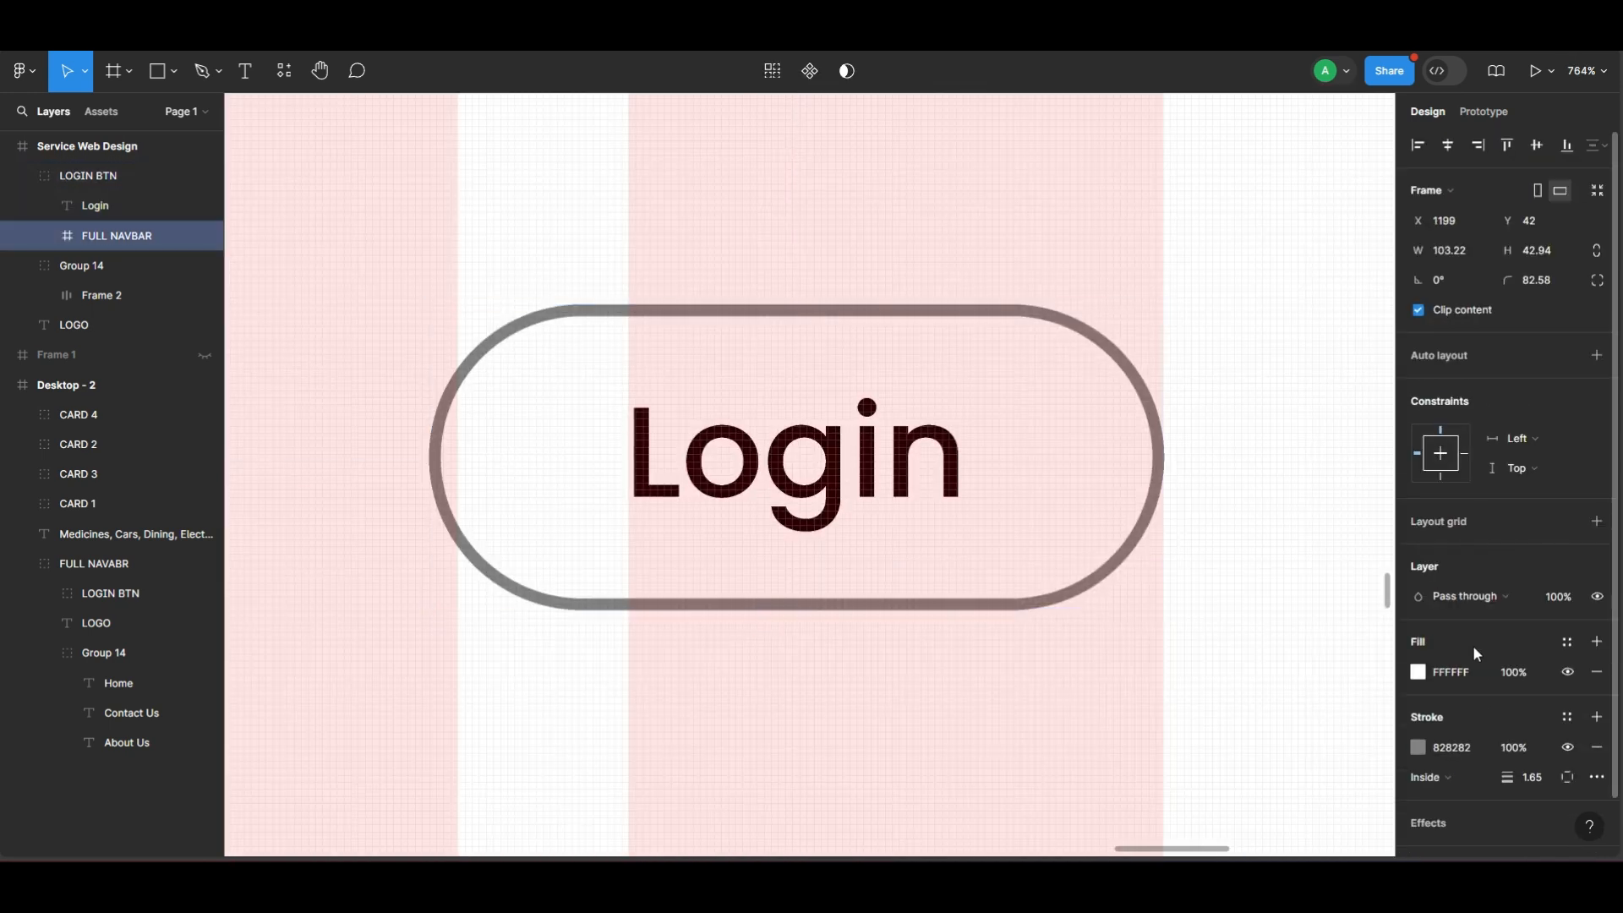
left_click(1417, 672)
left_click(1282, 518)
left_click_drag(1282, 518, 1396, 599)
Change the Login label's text colour to white, and select the button's background frame.
double_click(865, 488)
left_click(1411, 714)
left_click_drag(1293, 568, 964, 177)
left_click(1145, 499)
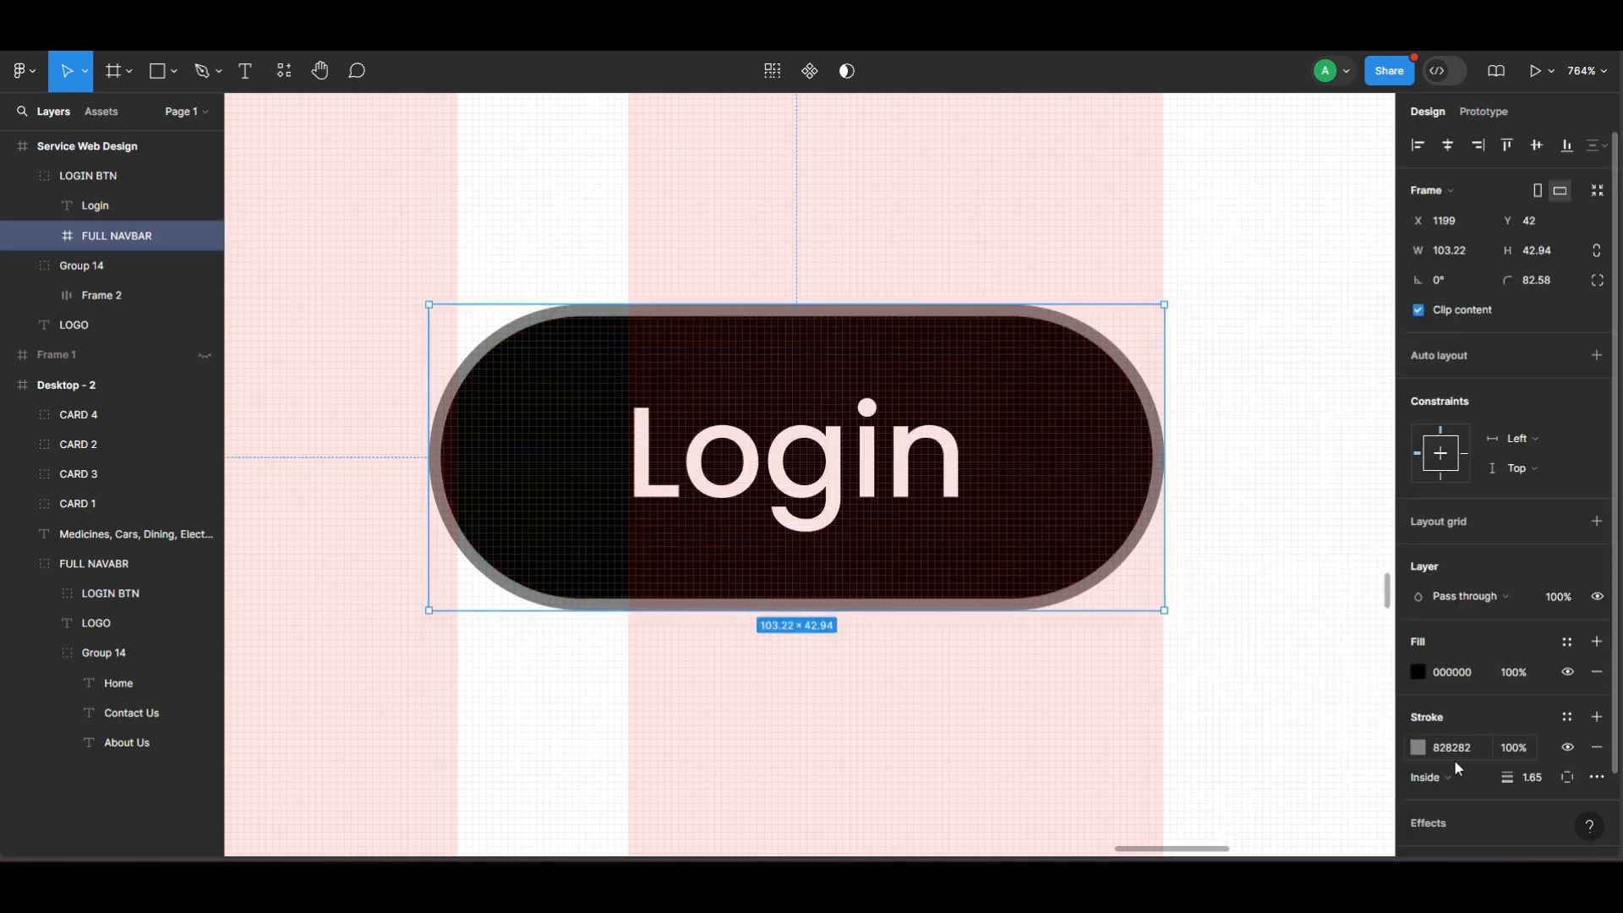
Remove the stroke from the Login button's background frame.
left_click(1596, 747)
left_click(1259, 686)
Hide the 12-column layout grid of the Service Web Design frame.
scroll(1142, 661, "down", 10)
scroll(1158, 658, "up", 1)
scroll(1163, 660, "left", 3)
scroll(1175, 656, "up", 2)
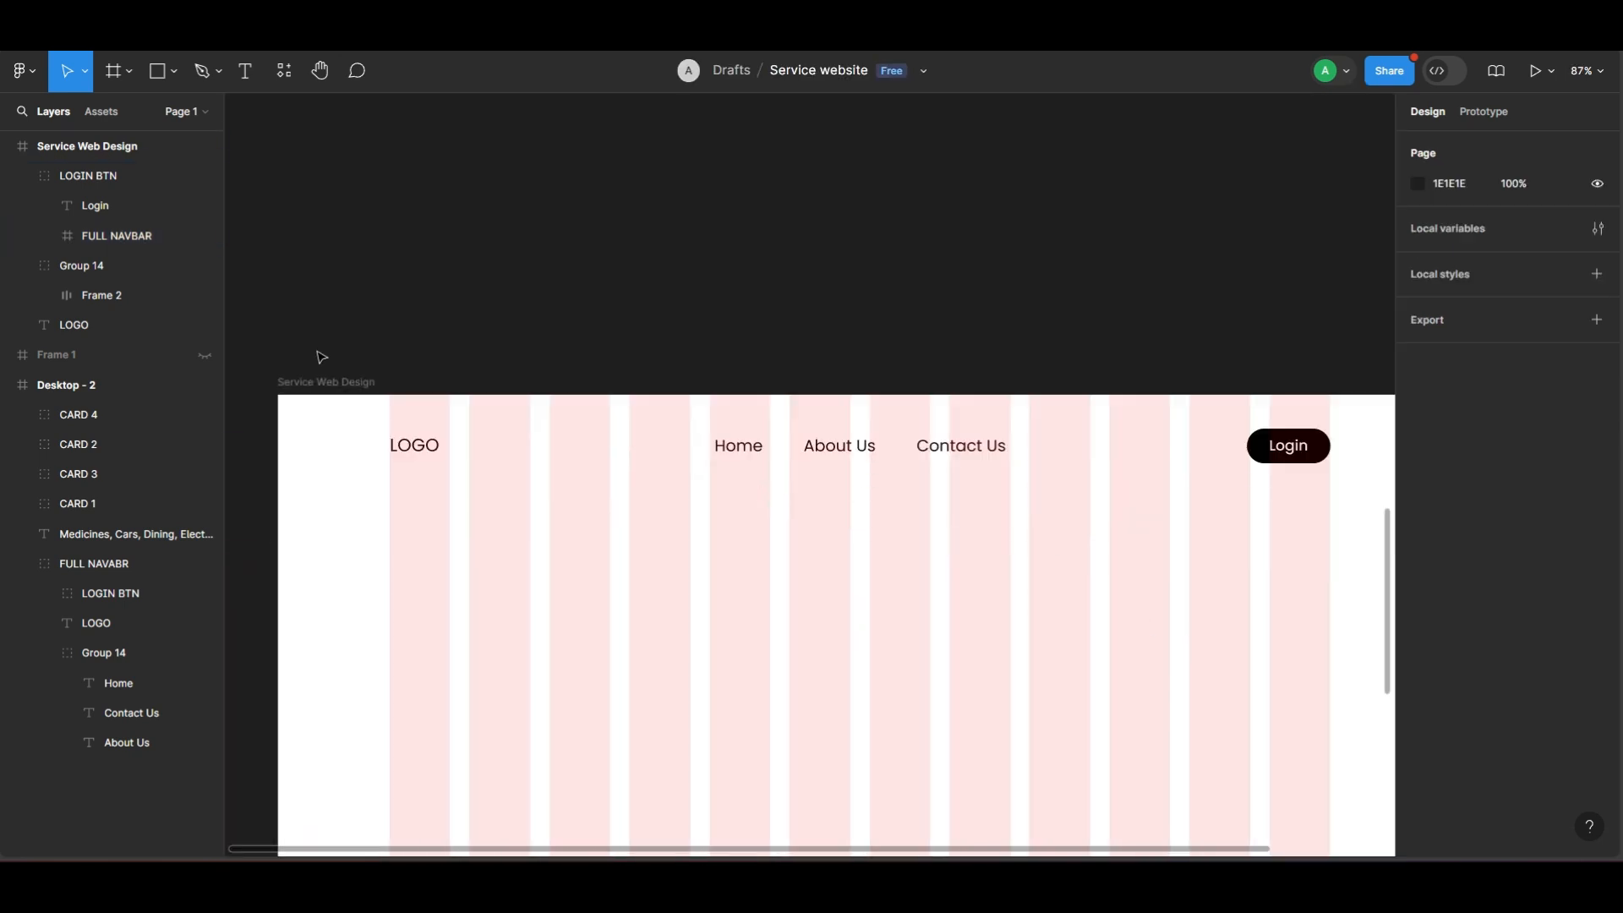
left_click(327, 382)
left_click(1565, 429)
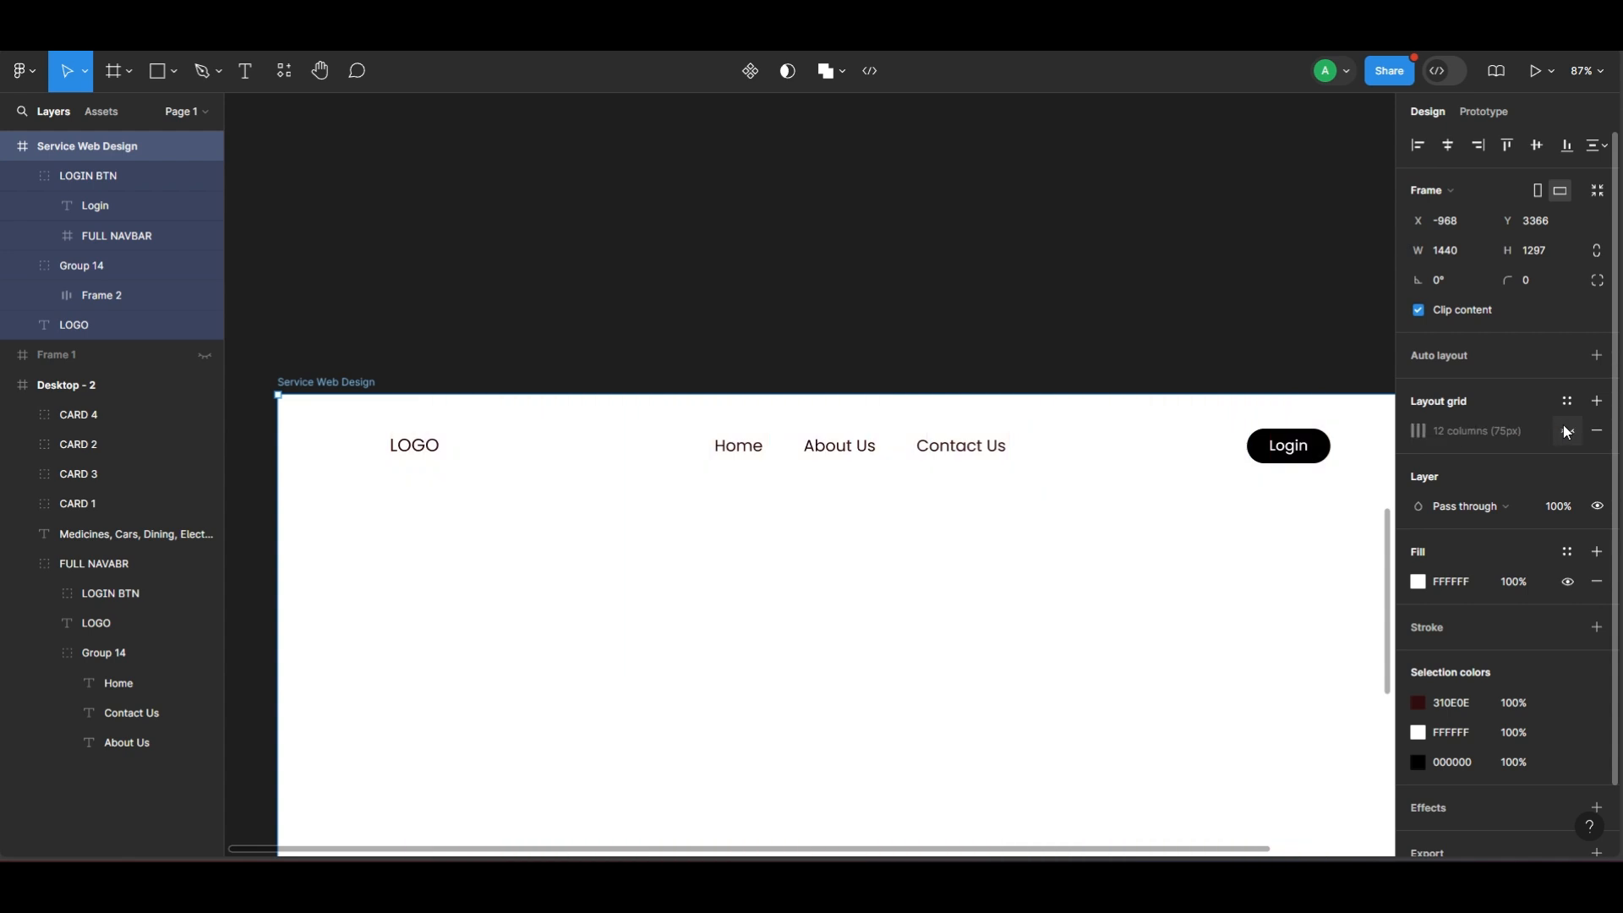
Paste the two-line heading "Medicines, Cars, Dining, Electronics Your All-in-One Solution!" below the navigation bar.
scroll(705, 494, "down", 3)
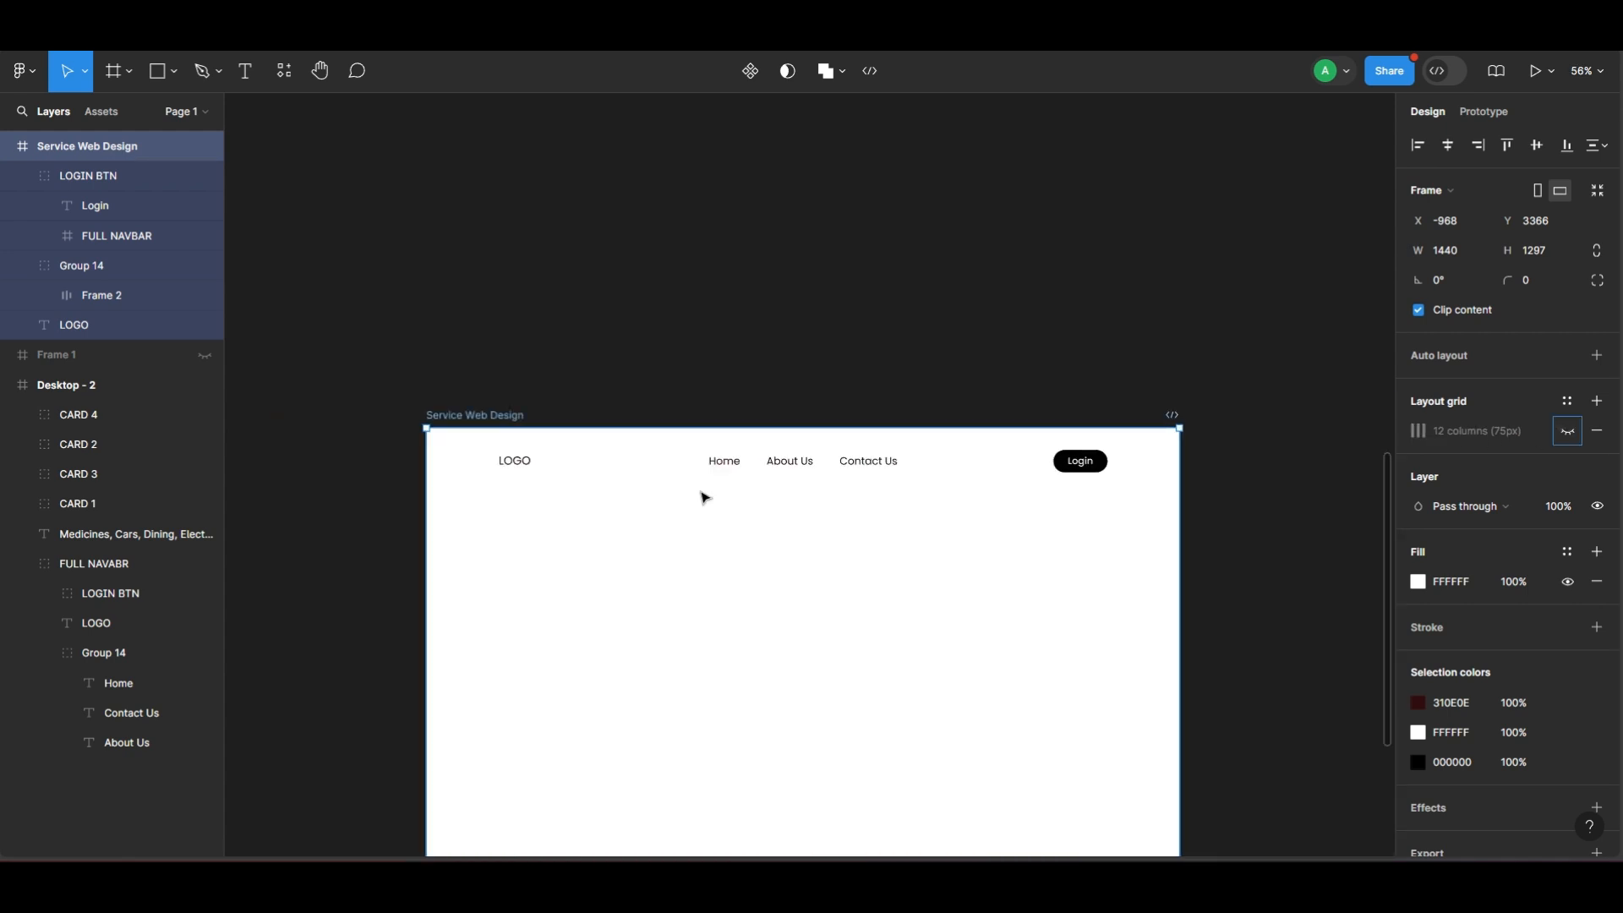
scroll(715, 490, "down", 4)
scroll(727, 482, "up", 3)
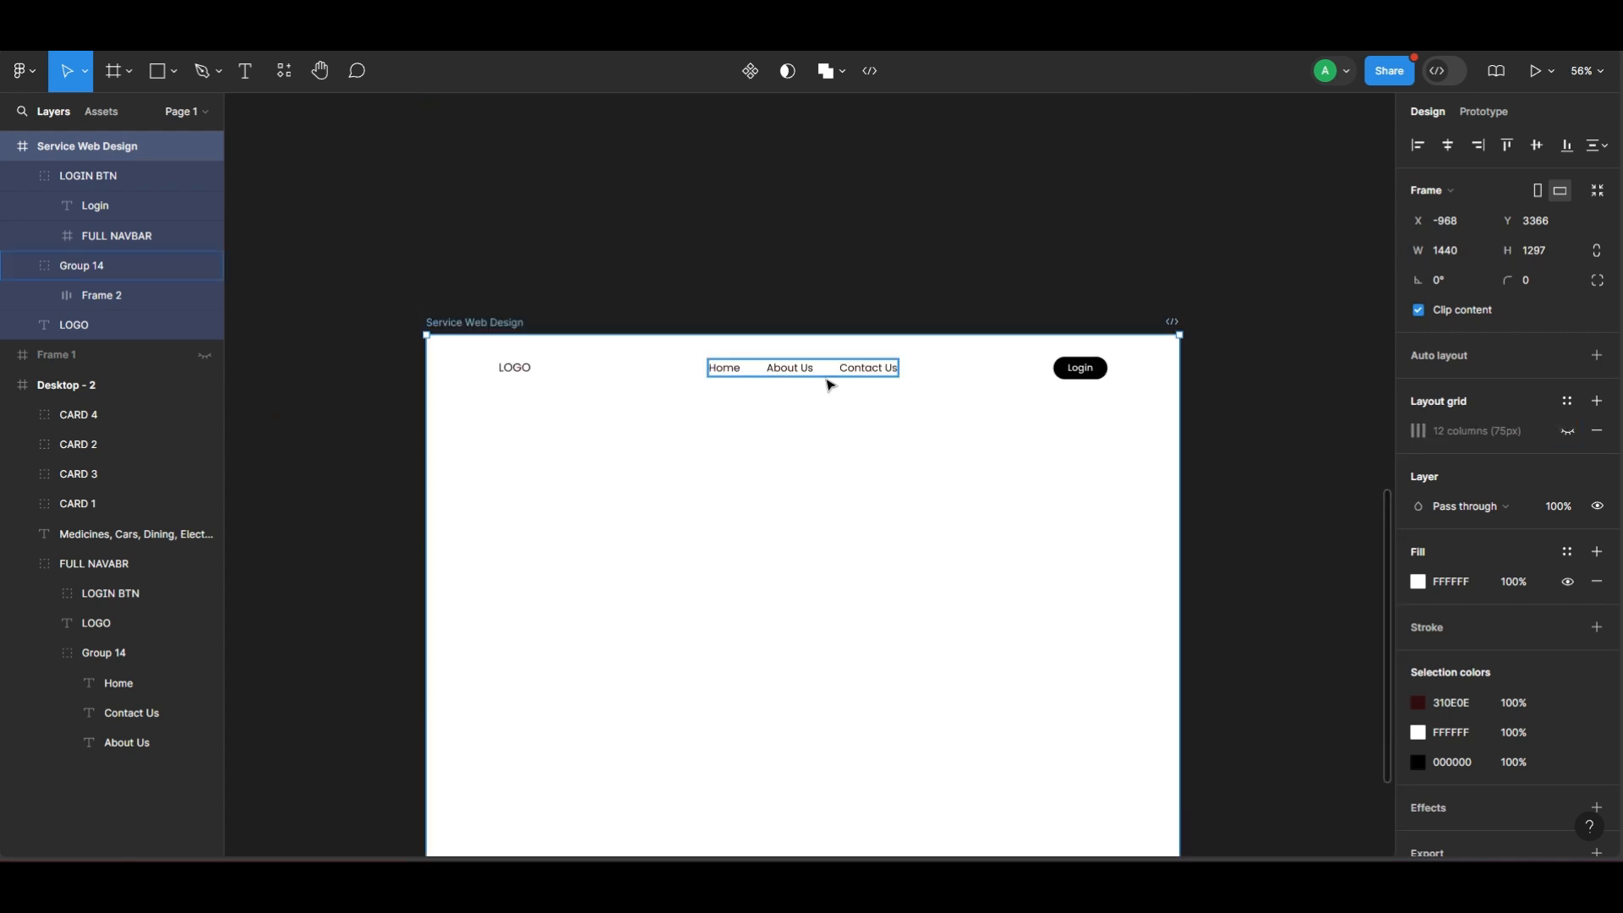
left_click(827, 382)
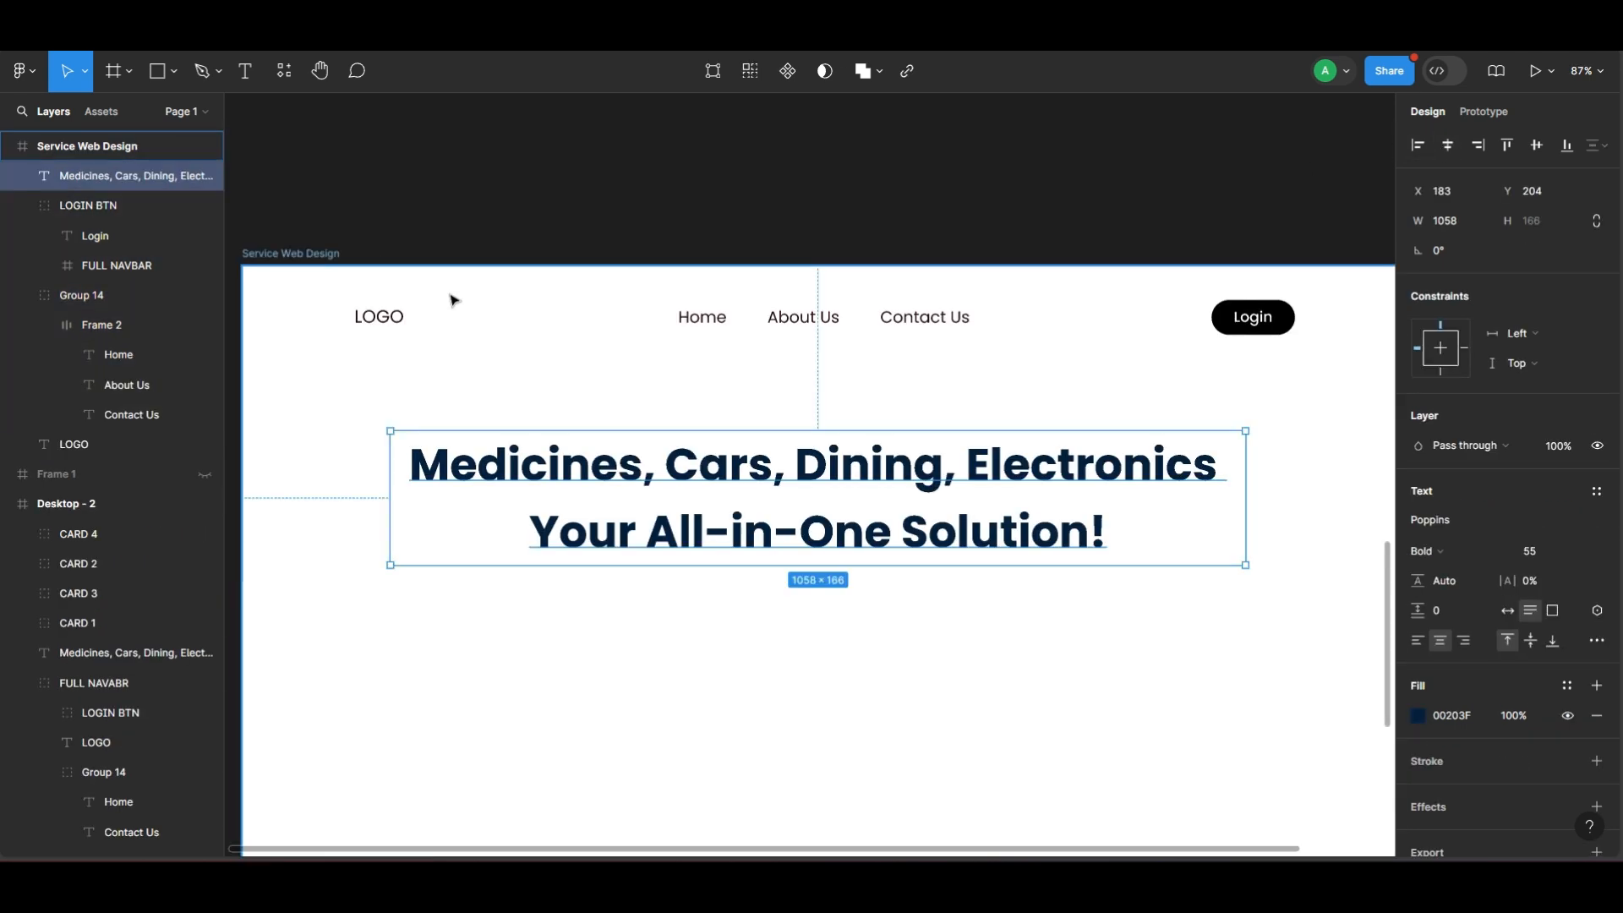
Read through the wording of both lines of the pasted heading.
double_click(846, 514)
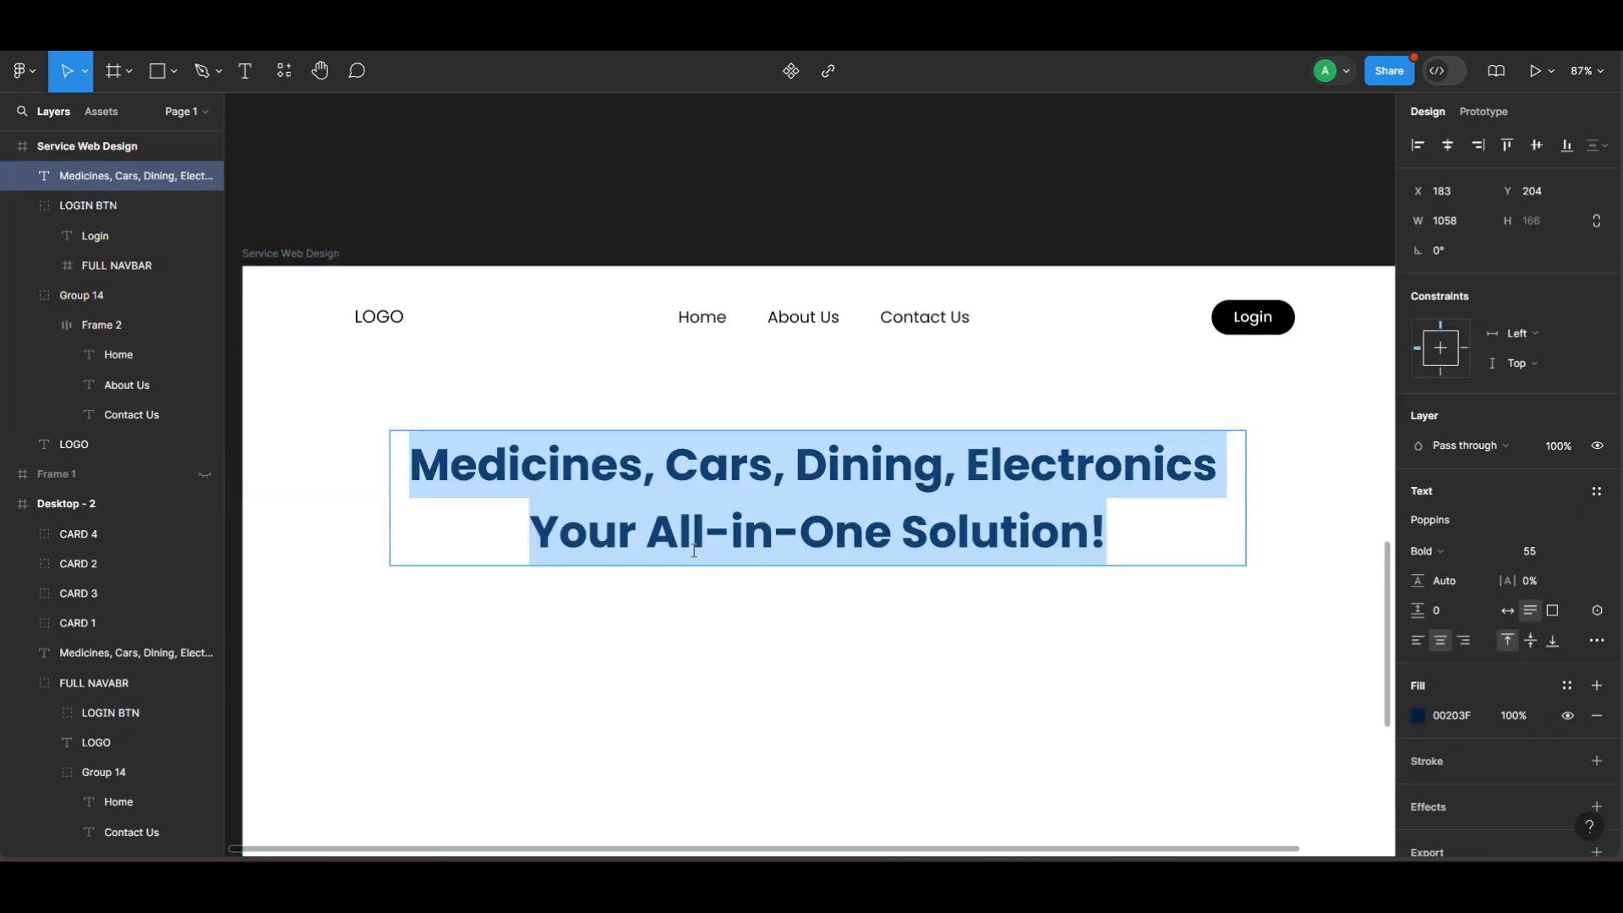
triple_click(523, 496)
double_click(541, 480)
left_click(705, 468)
double_click(716, 467)
left_click(830, 467)
double_click(830, 467)
left_click(1057, 468)
double_click(1057, 468)
left_click(616, 521)
double_click(614, 519)
double_click(676, 533)
left_click(785, 534)
double_click(1042, 545)
left_click(1032, 533)
Examine the heading's font family, weight, size and fill colour.
triple_click(572, 482)
left_click(1430, 520)
left_click(1427, 551)
left_click(1440, 530)
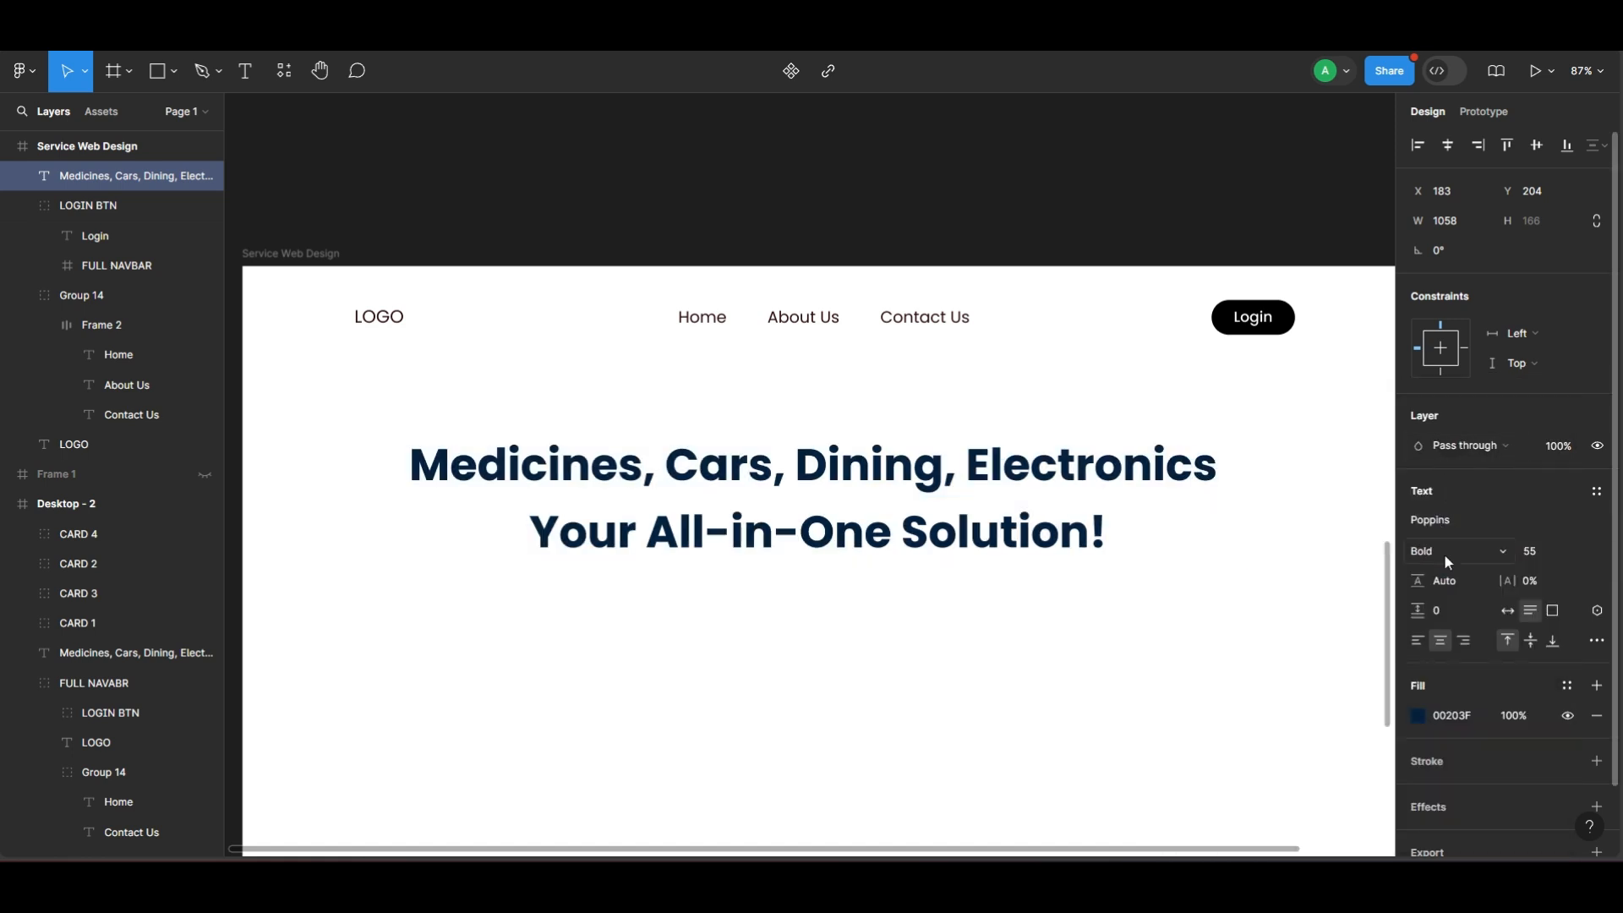
left_click(1557, 559)
left_click(1436, 718)
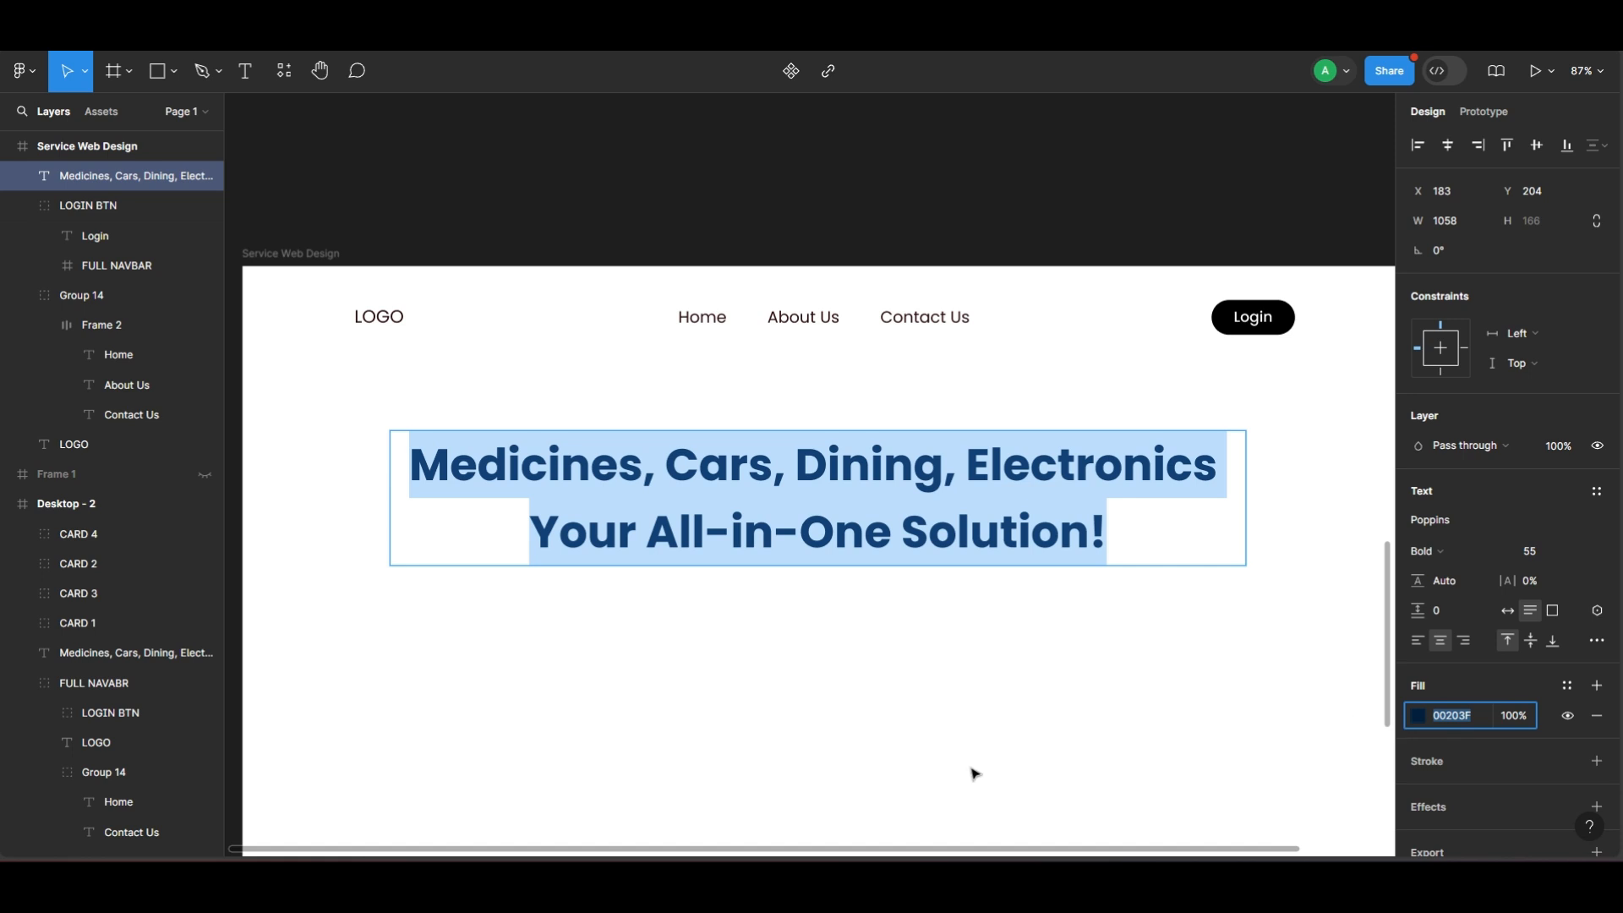
left_click(779, 739)
left_click(778, 735)
Centre the heading horizontally within the page frame.
scroll(772, 717, "down", 3)
left_click(912, 592)
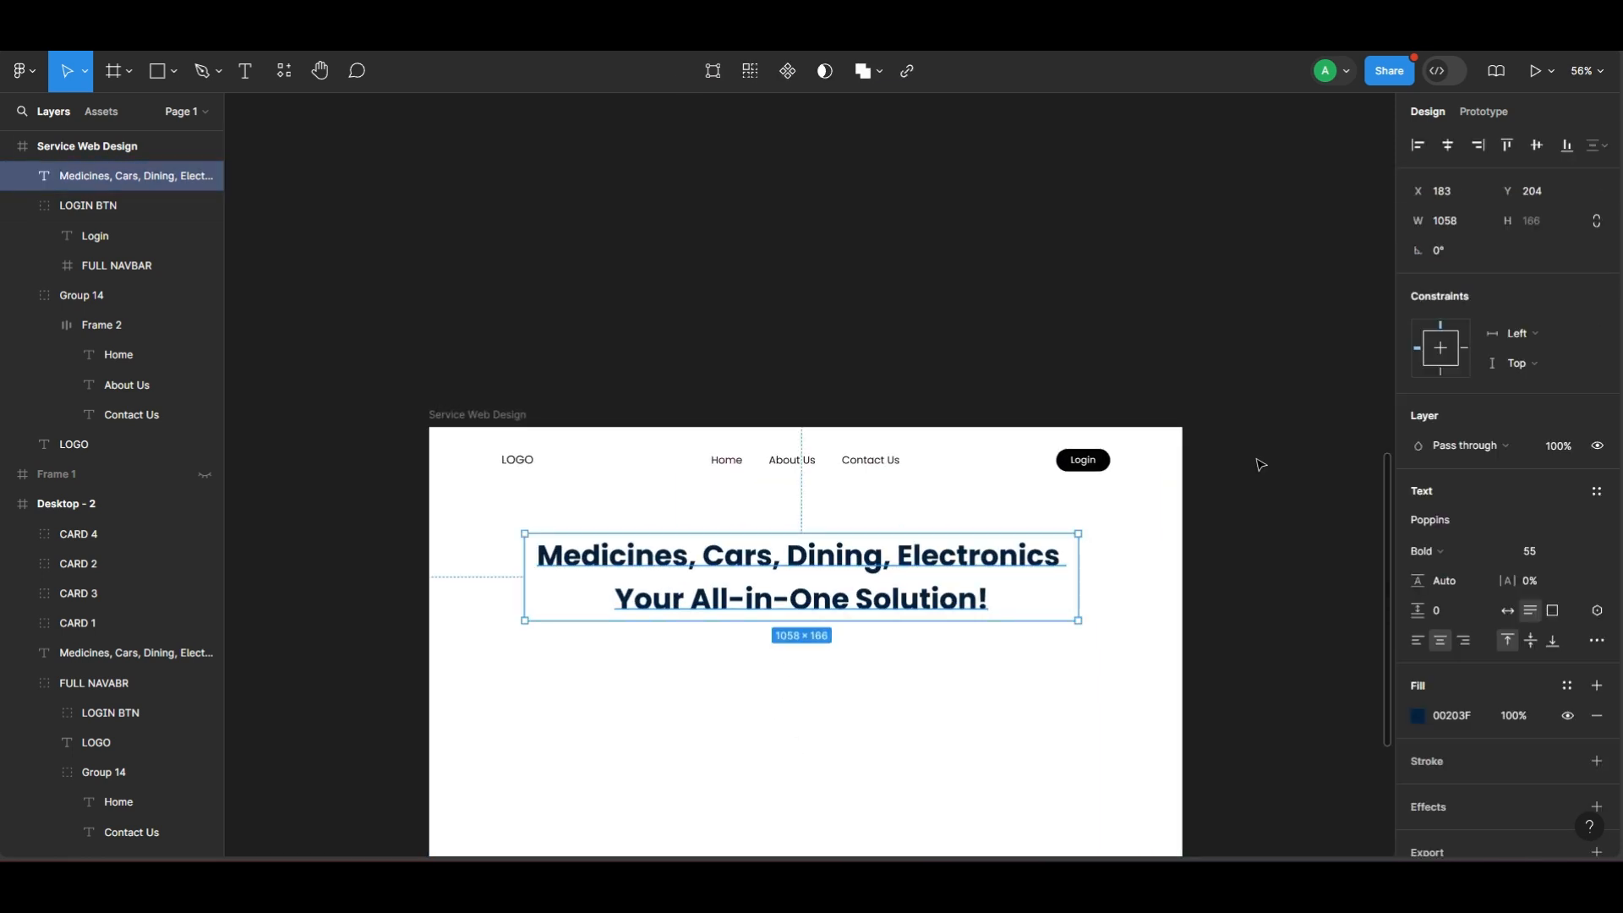
left_click(1447, 148)
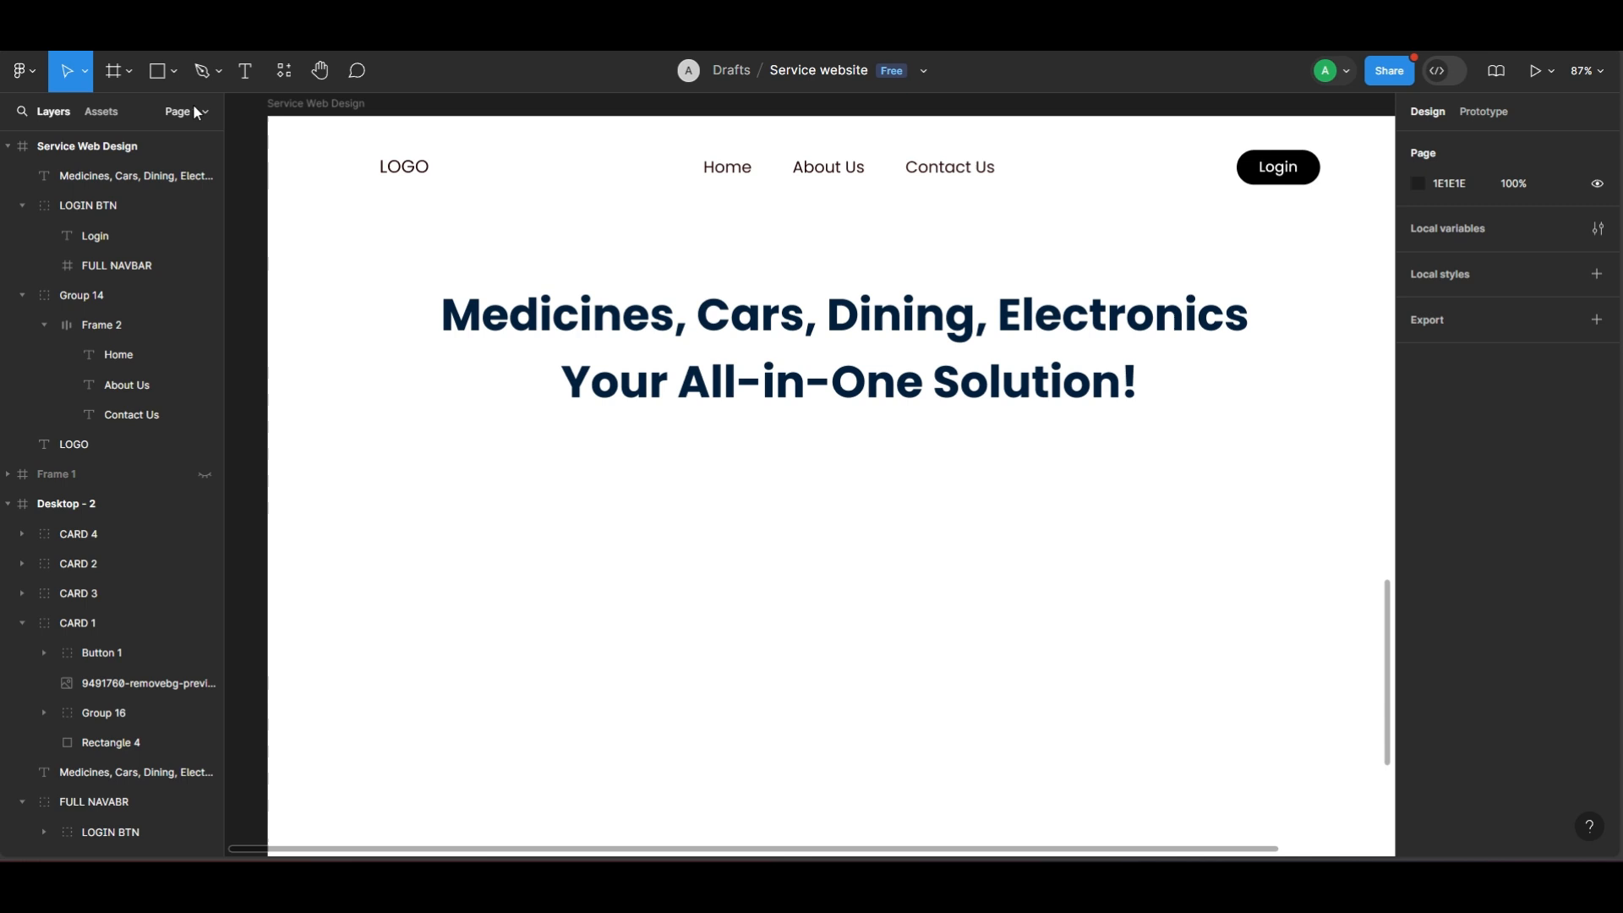
Draw a card rectangle about 209 × 234 px below the start of the heading.
left_click(173, 71)
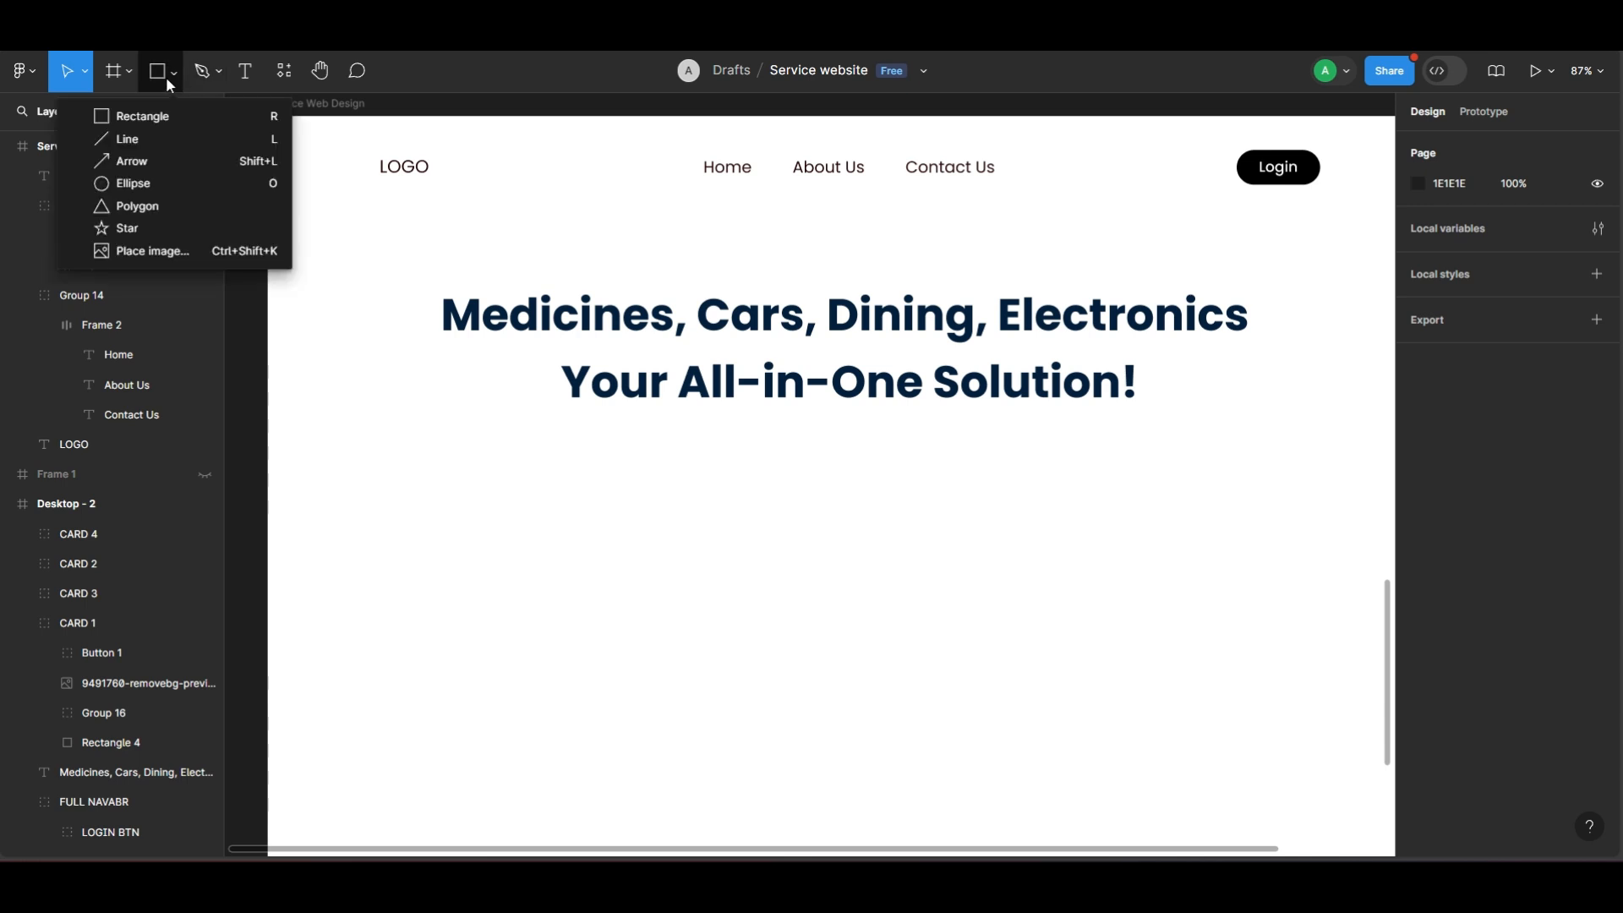
left_click(180, 120)
left_click_drag(431, 462, 601, 651)
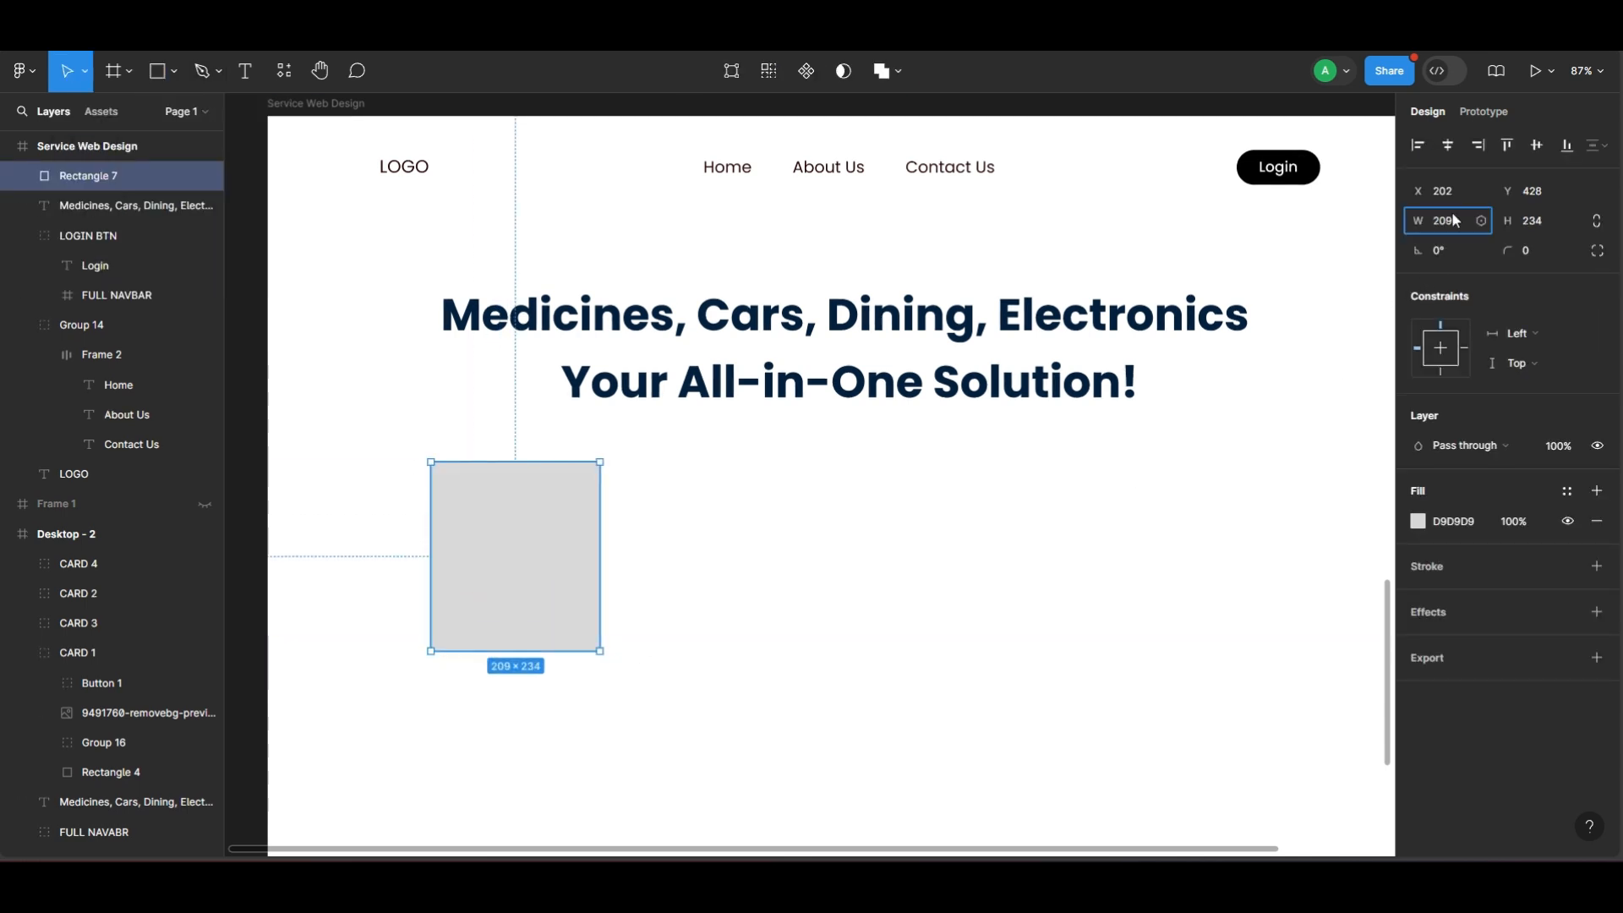
Set the card rectangle's width to 346 and its height to 360.
left_click(1539, 224)
type("360")
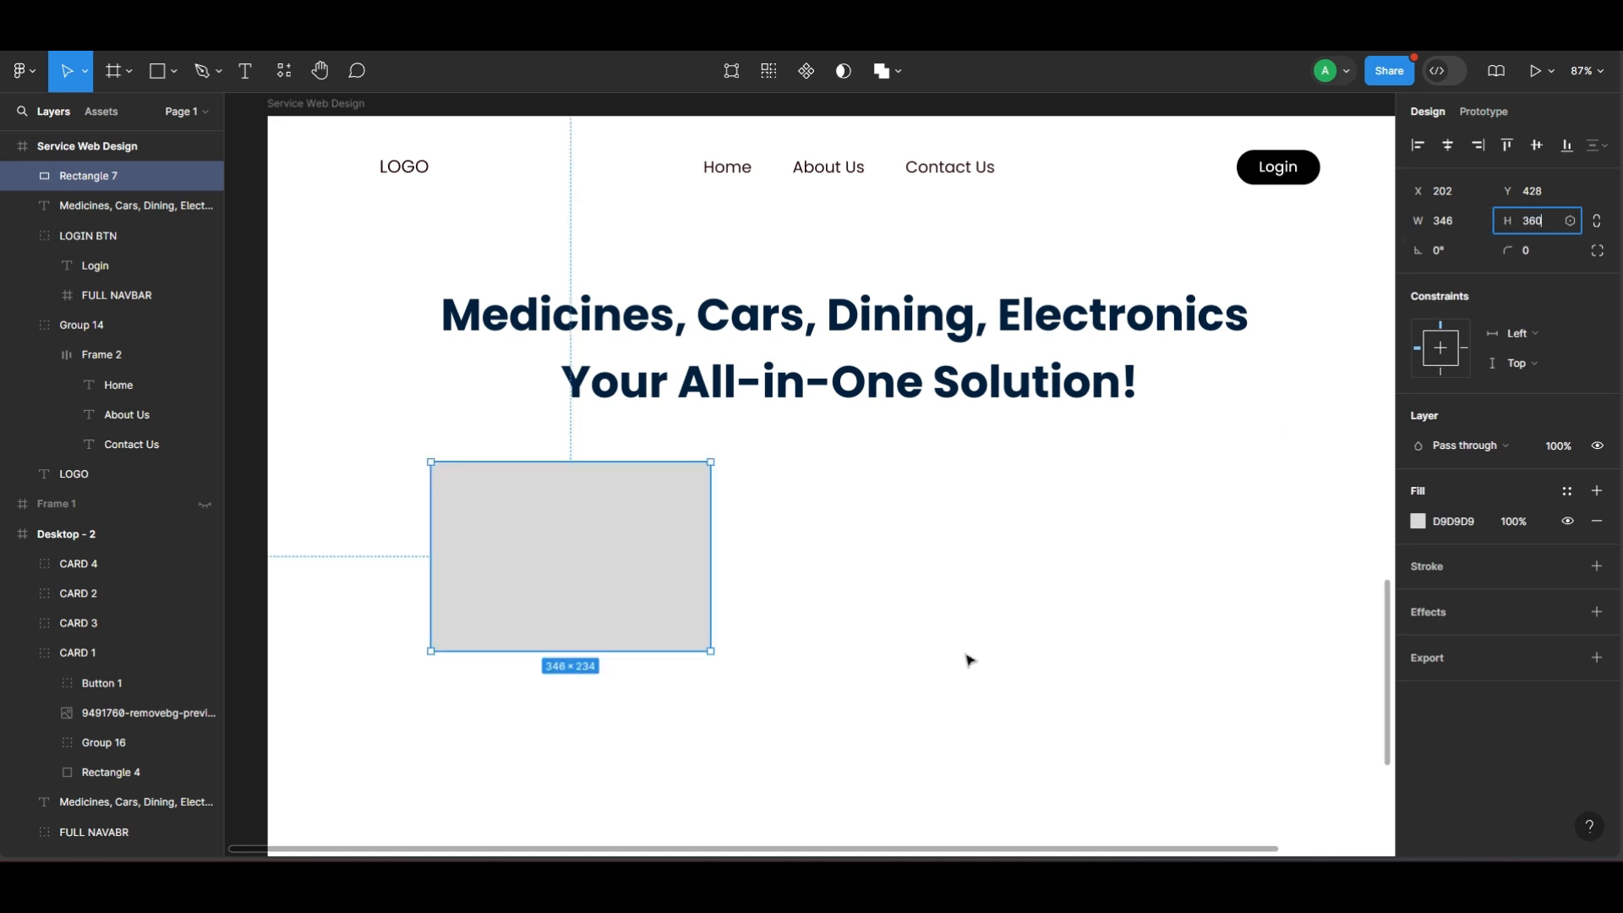
left_click(871, 683)
Move the card rectangle to about X 193, Y 442 and set its corner radius to 14.
scroll(815, 703, "down", 3)
left_click_drag(696, 622, 694, 632)
scroll(872, 831, "up", 3)
left_click(1542, 262)
type("14")
left_click(819, 591)
Fill the card rectangle with colour 00E0FF at 24% opacity and nudge the rectangle slightly up and to the left.
left_click(600, 562)
type("00E0FF")
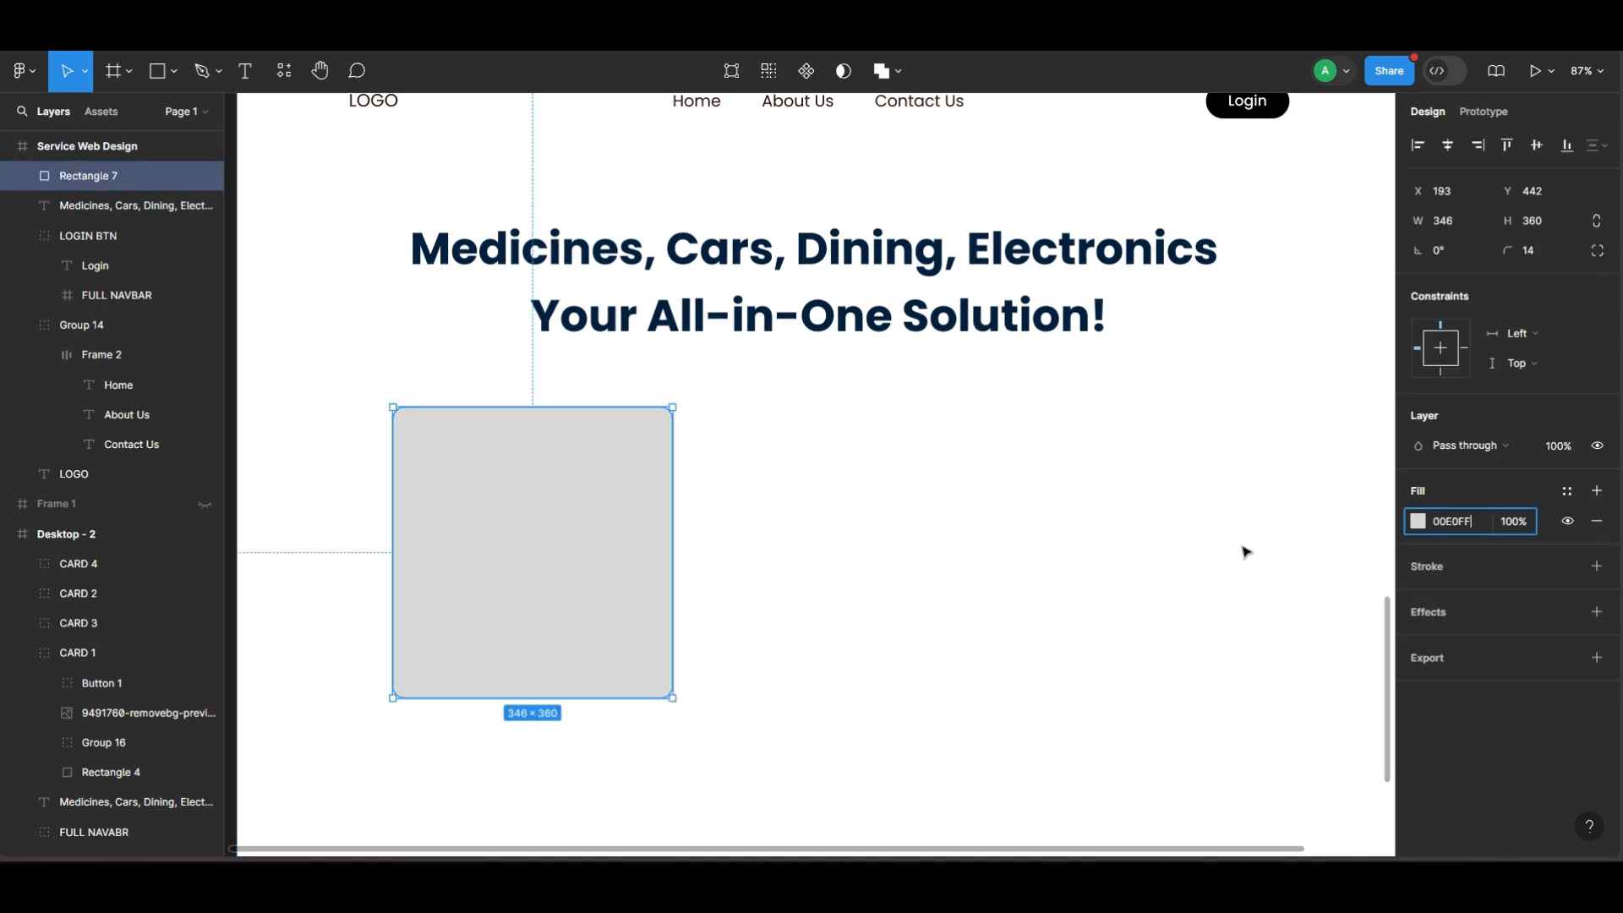
left_click(1253, 543)
left_click(669, 536)
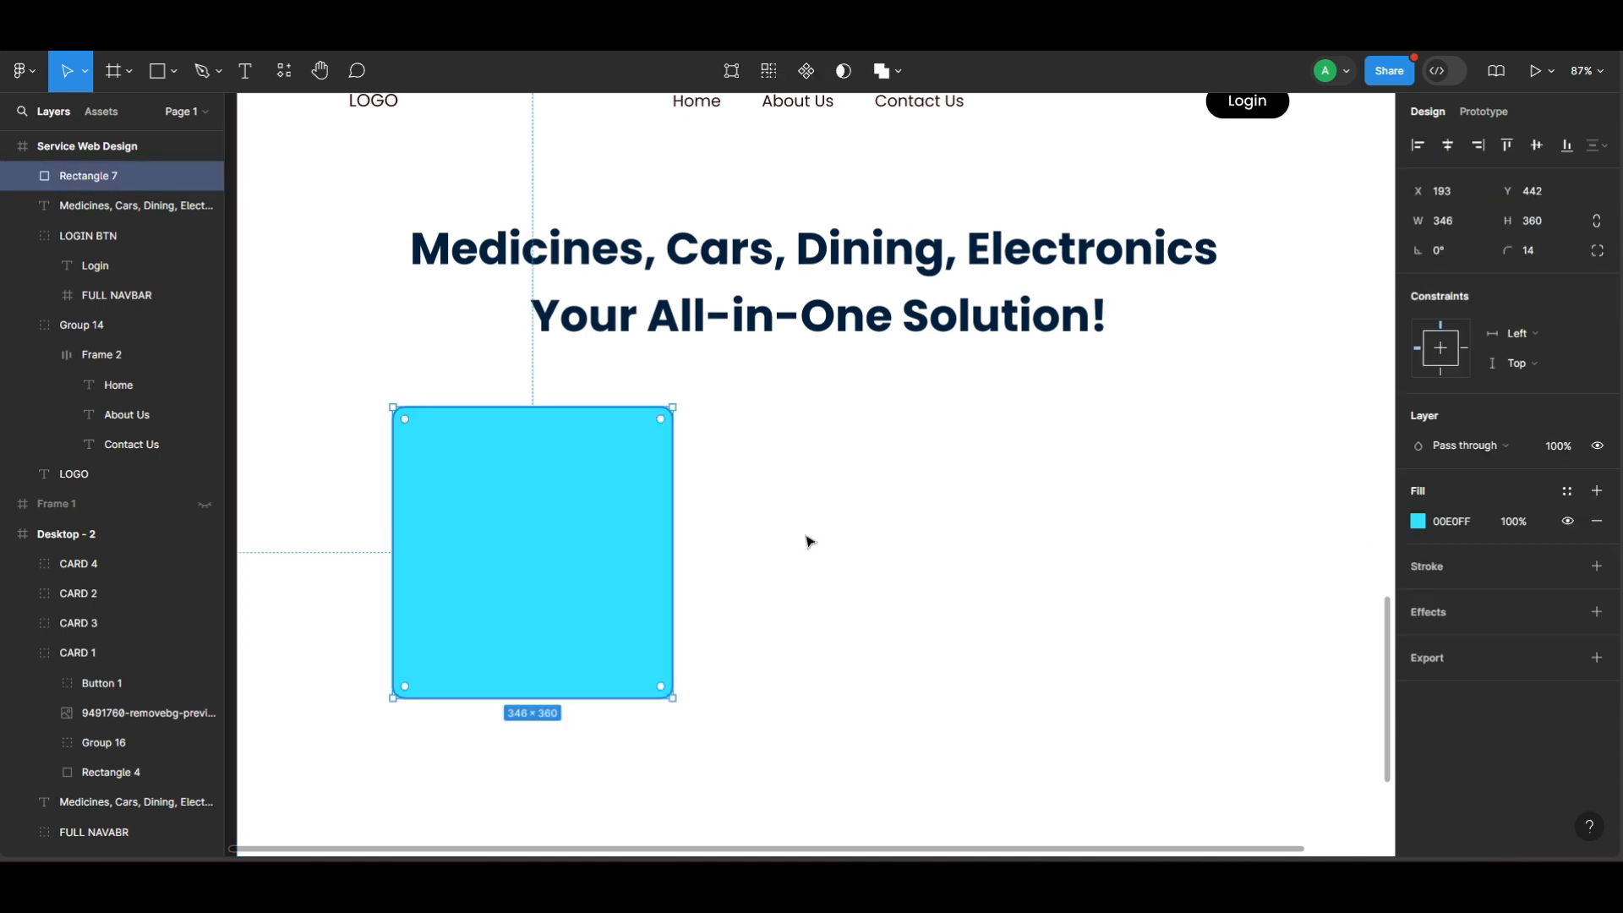
left_click(1510, 526)
type("24")
left_click(989, 595)
left_click(663, 622)
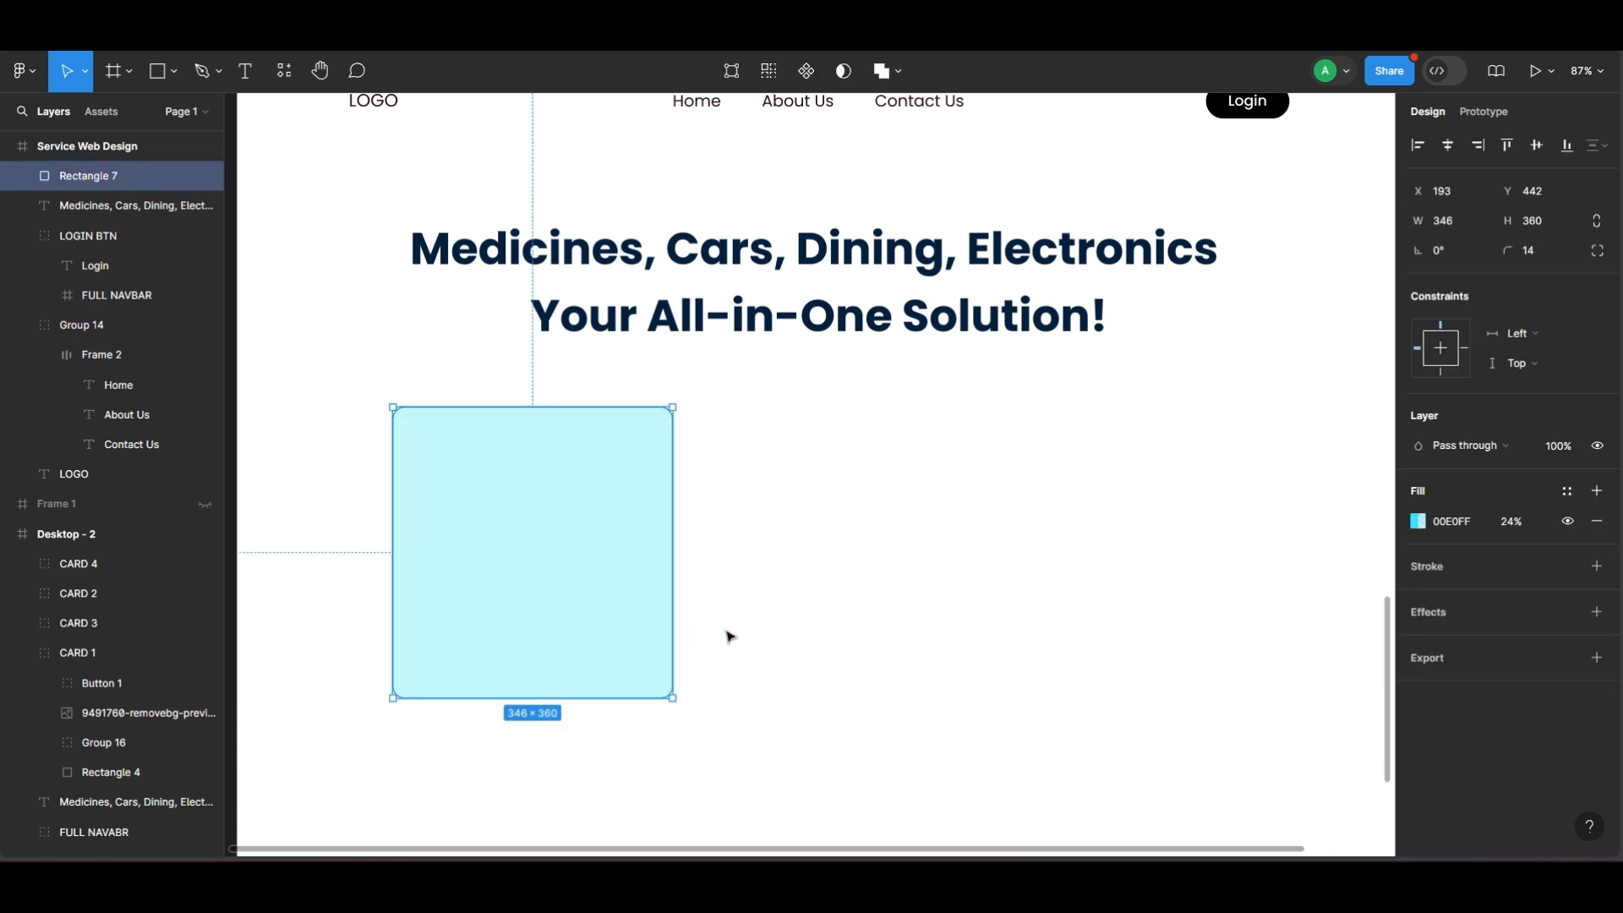
left_click_drag(589, 565, 588, 562)
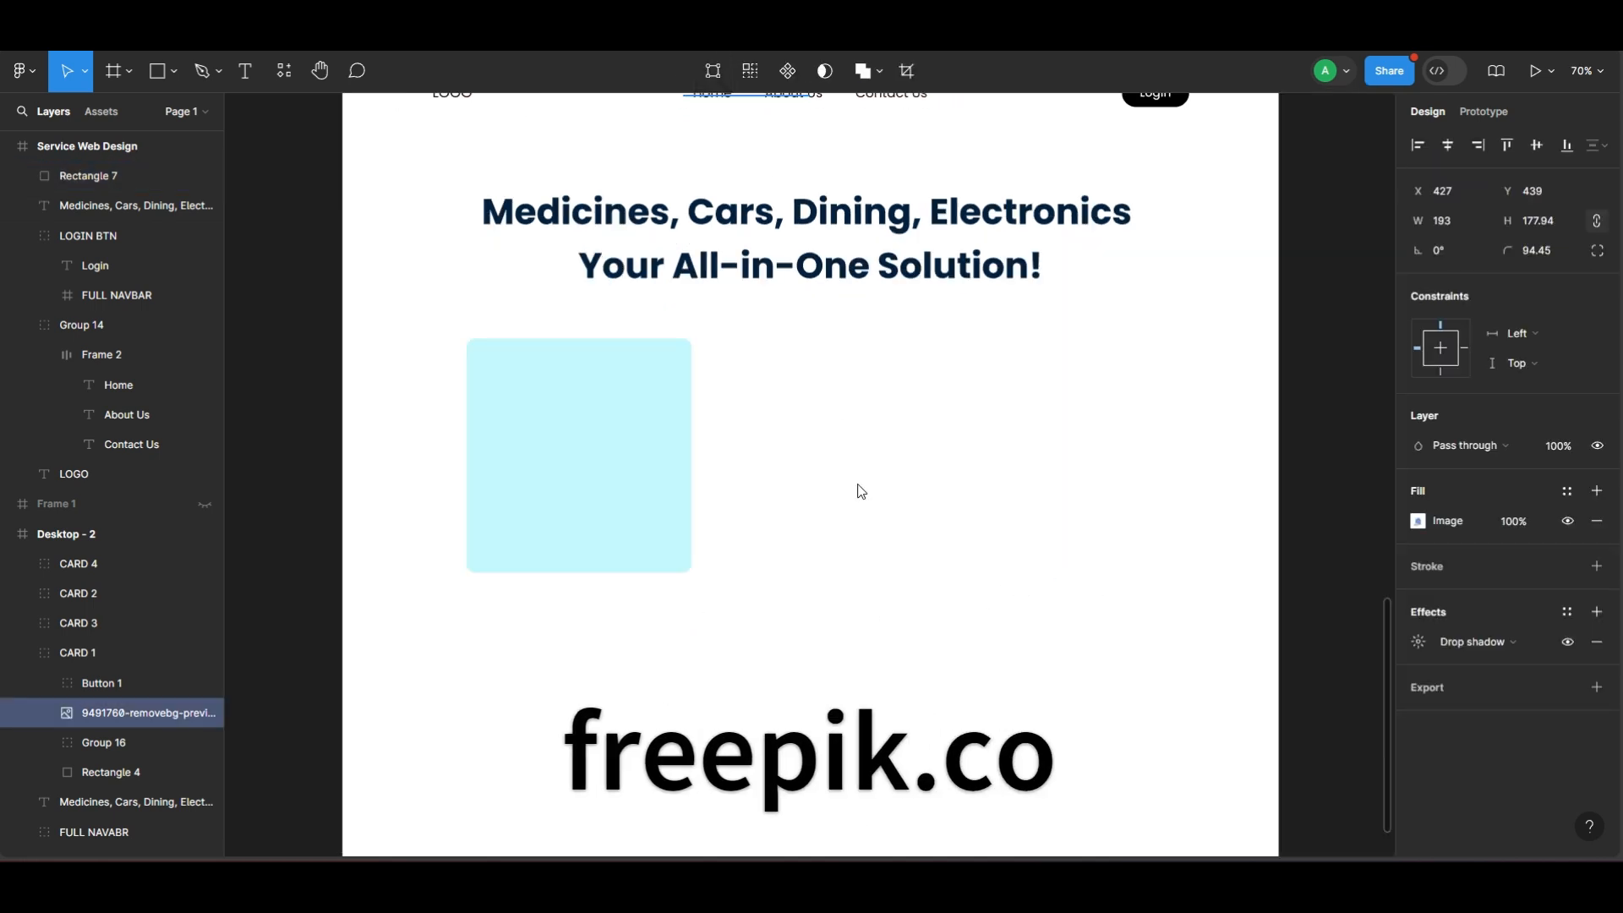
Paste the copied medicine bag image, Medicines title, description and Visit Page button into the blue card, arranging the texts and button beneath the image.
left_click(859, 490)
key("ctrl+v")
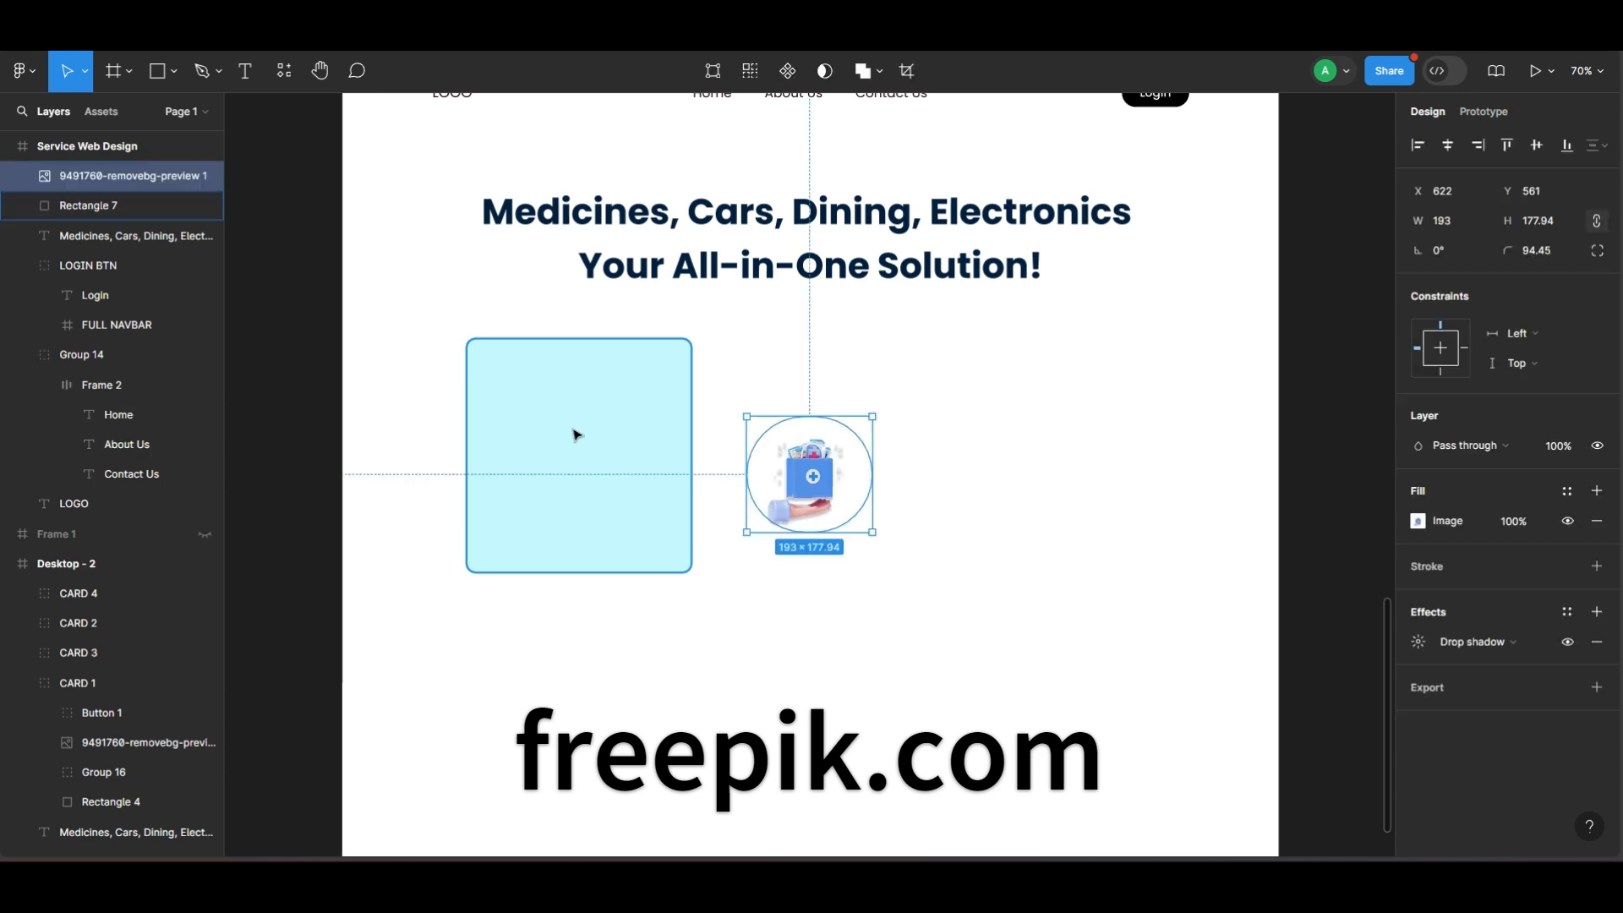
scroll(589, 441, "up", 5)
left_click_drag(1023, 490, 524, 350)
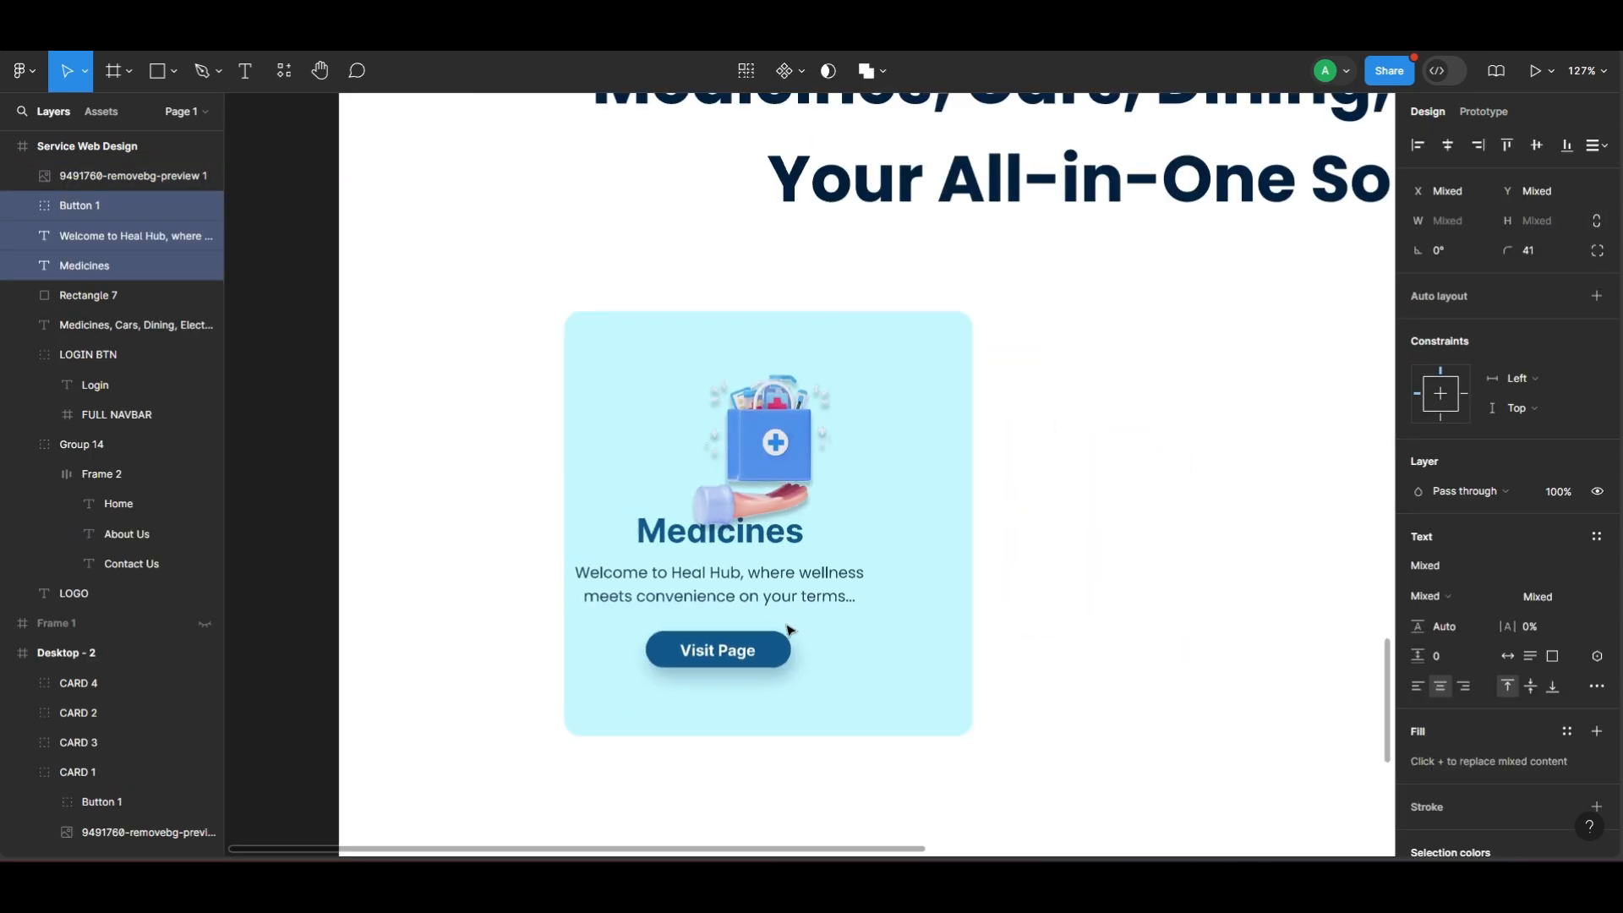
left_click_drag(788, 629, 826, 655)
Examine the font weight, size and fill colour of the card's Medicines title.
scroll(761, 543, "up", 5)
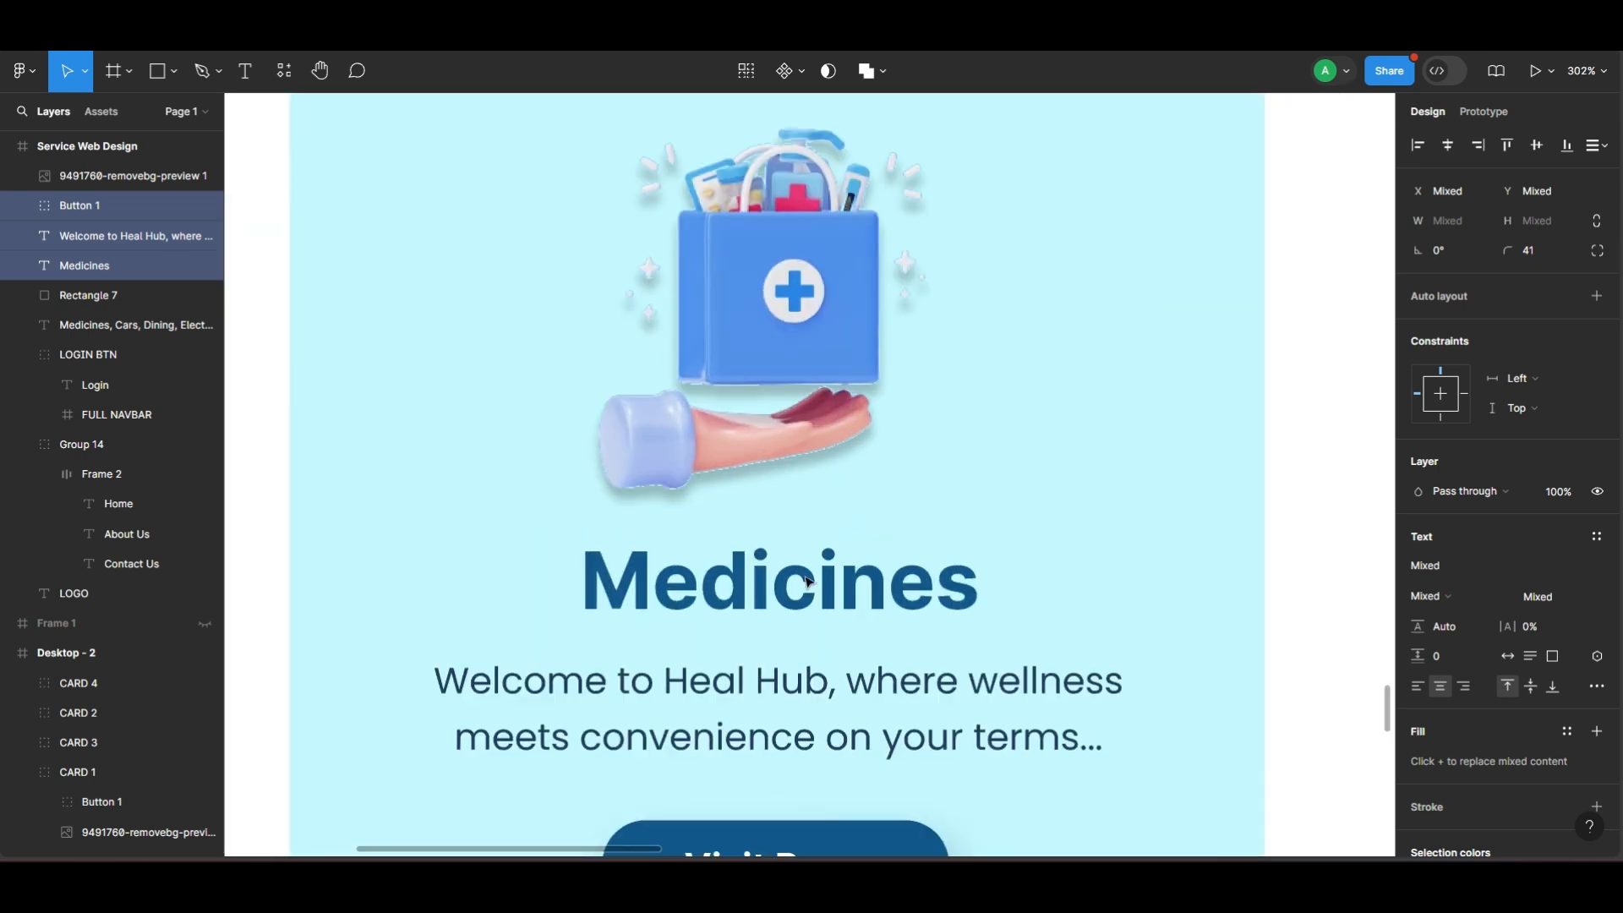
double_click(764, 562)
left_click(1461, 551)
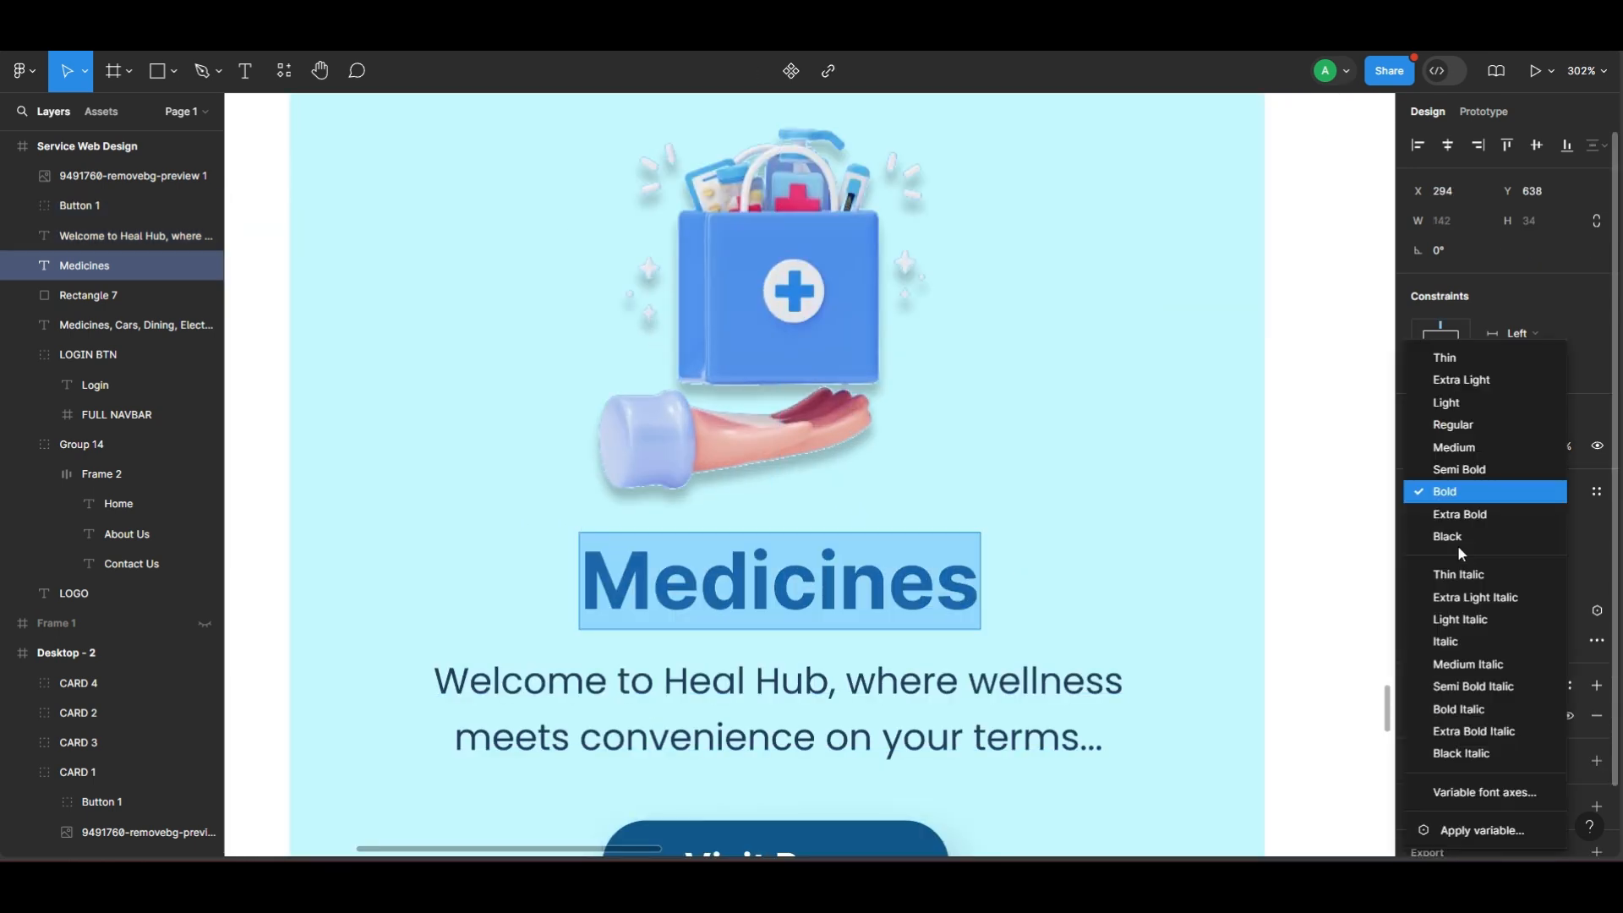
left_click(1467, 504)
left_click(1553, 551)
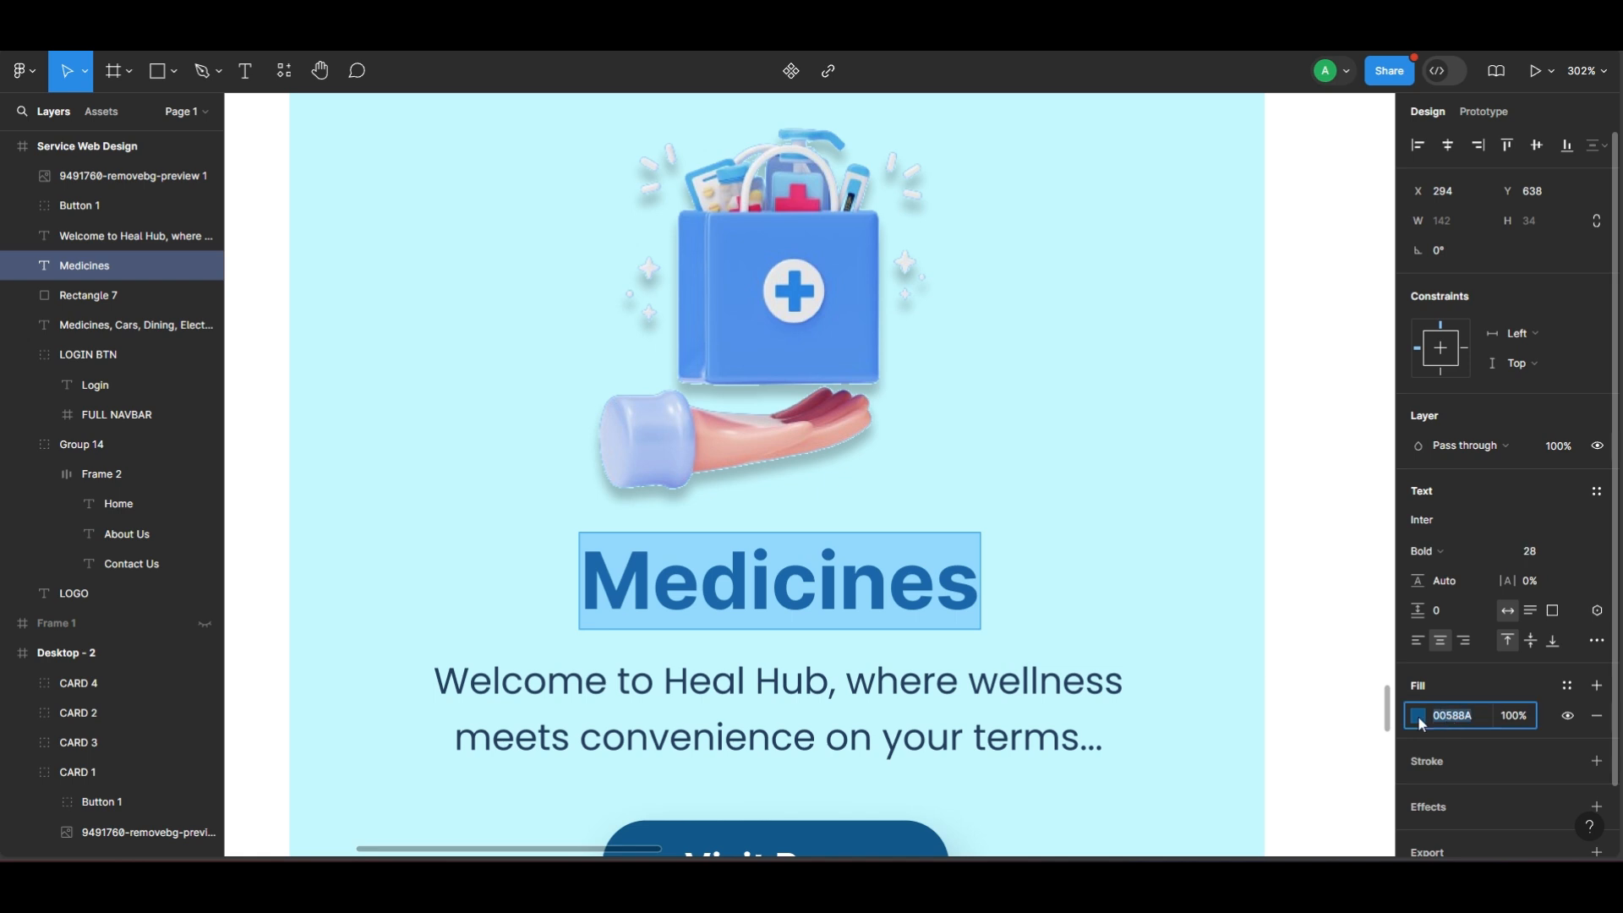
left_click(1419, 716)
Set the card description's font size to 12 and narrow its text box.
left_click(901, 681)
double_click(901, 680)
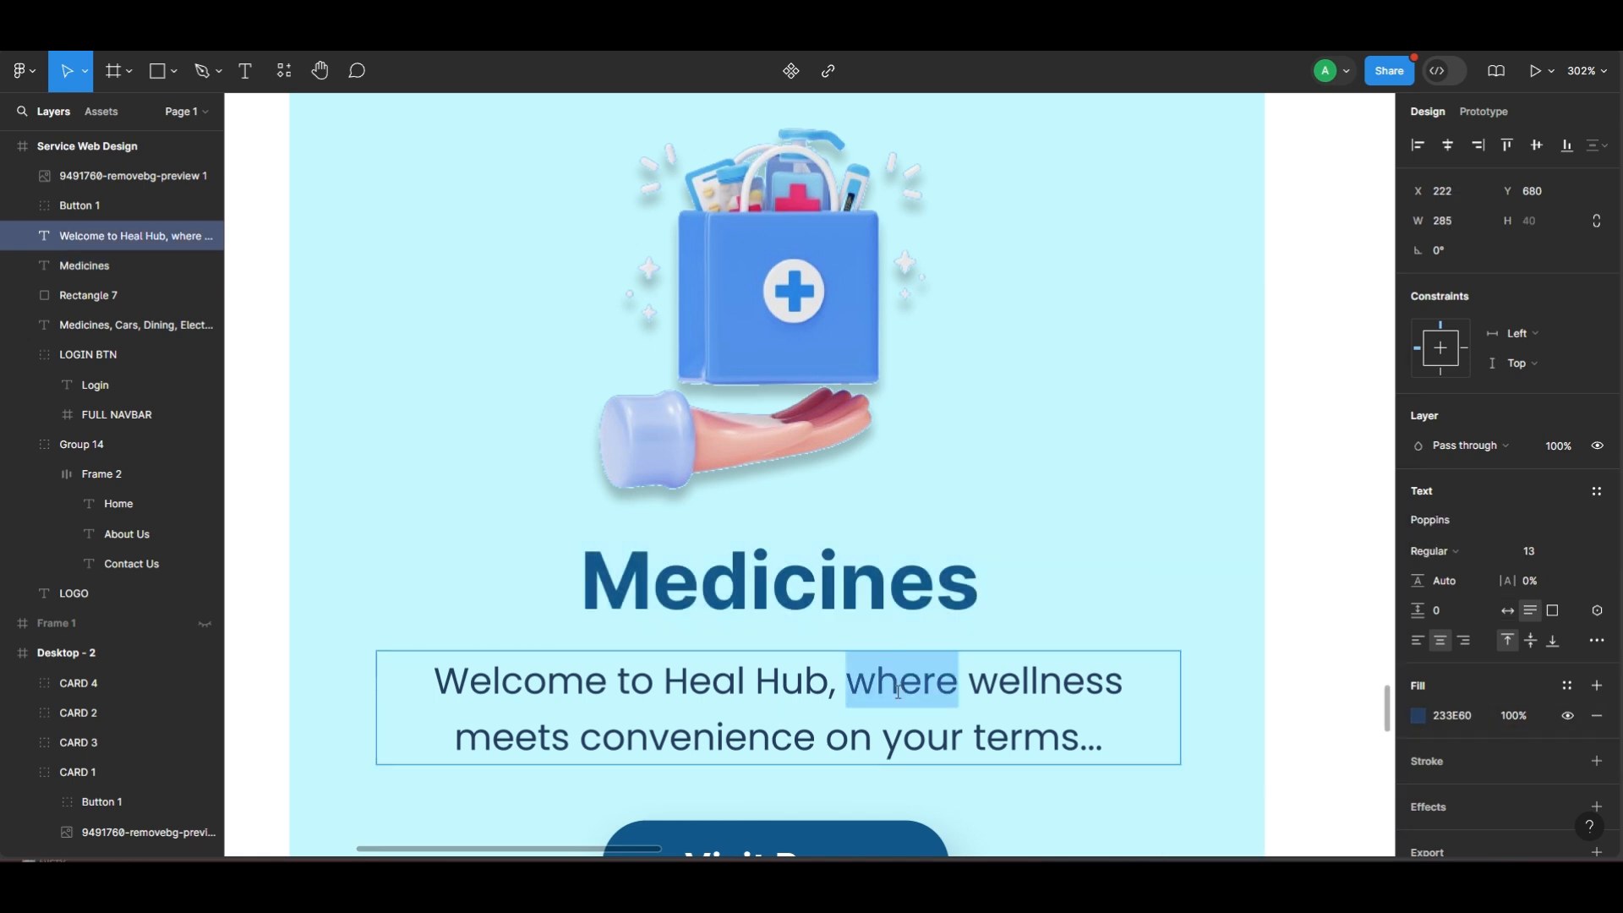
key("ctrl+a")
left_click(1437, 520)
left_click(1455, 548)
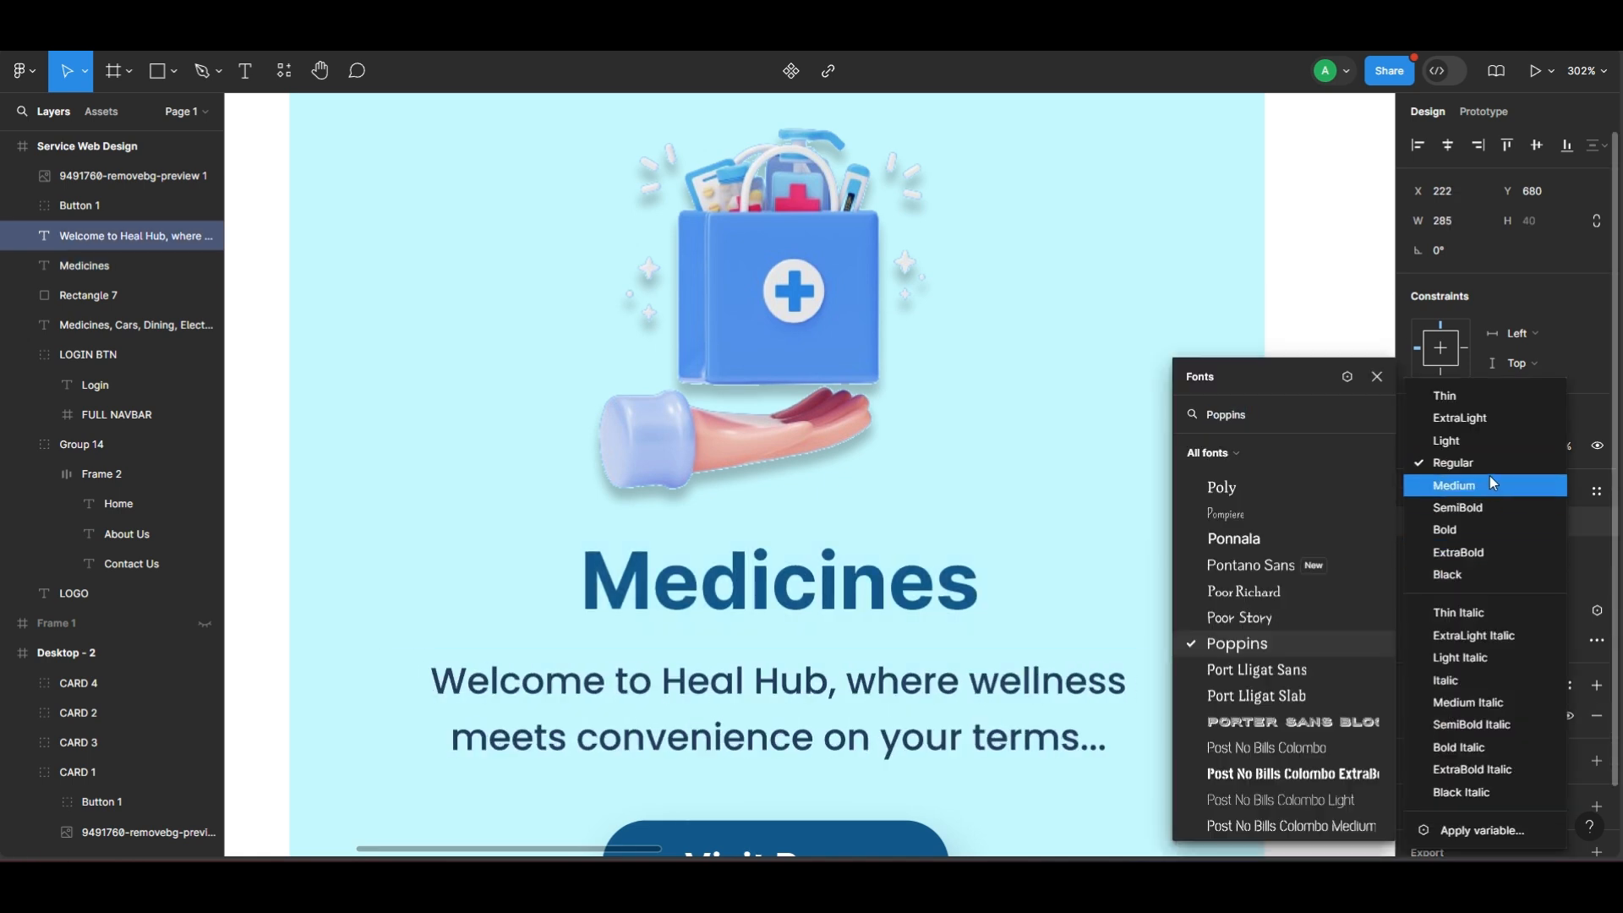
left_click(1540, 561)
left_click(1540, 551)
left_click(1462, 718)
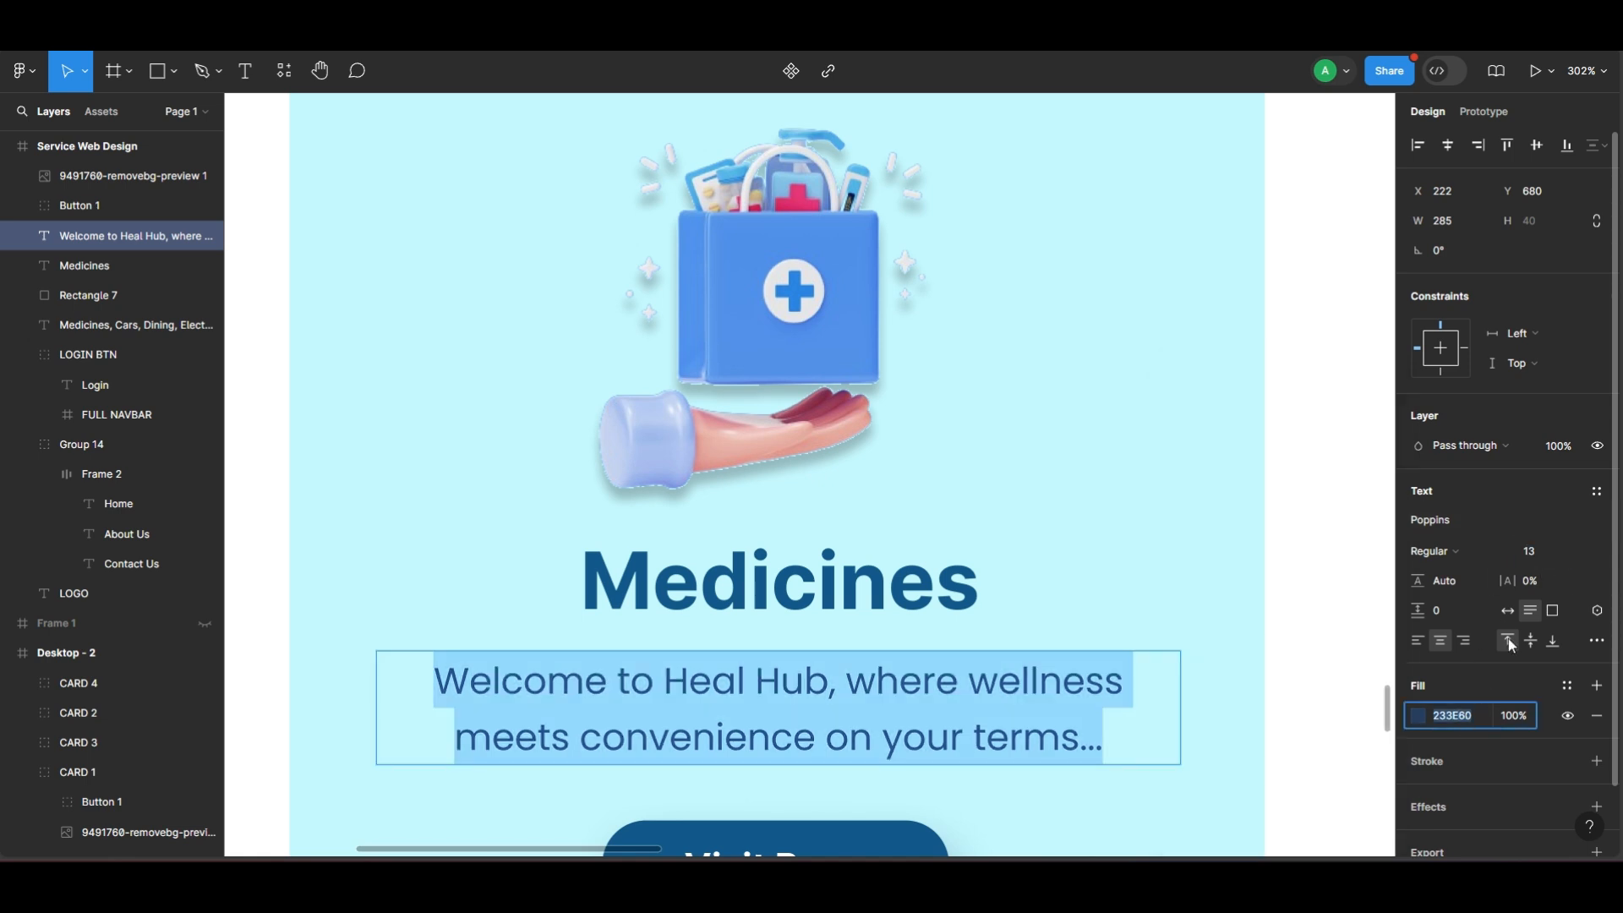
type("12")
key("Return")
key("Escape")
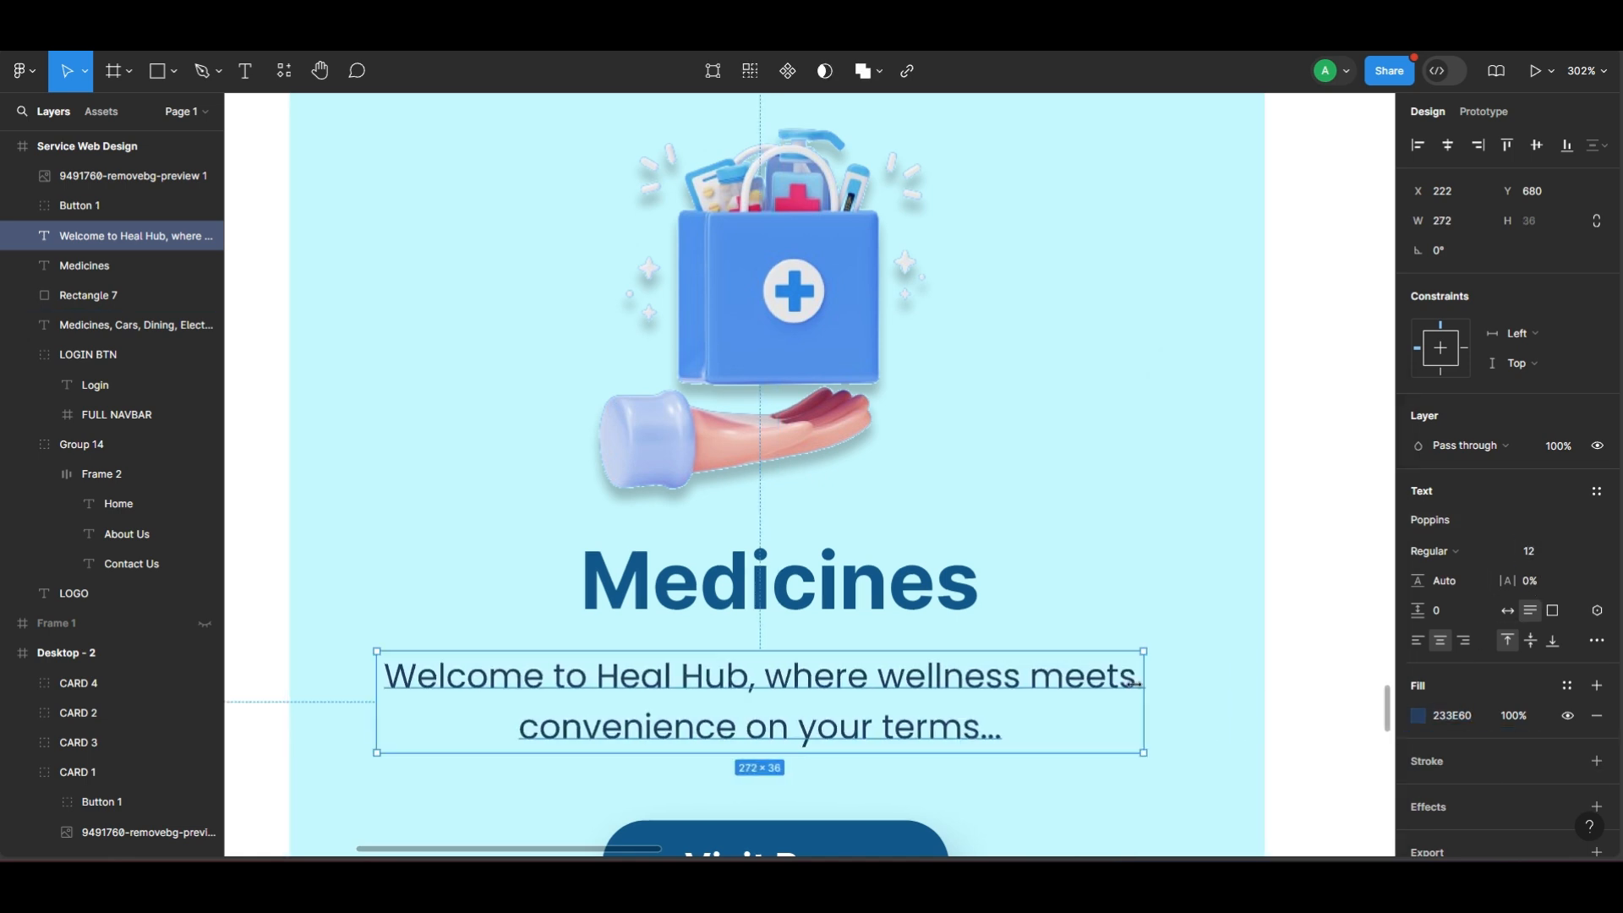
Examine the fill and drop shadow settings of the Visit Page button's background rectangle.
scroll(955, 746, "down", 2)
left_click(815, 779)
scroll(812, 780, "up", 2)
scroll(887, 693, "down", 2)
double_click(928, 592)
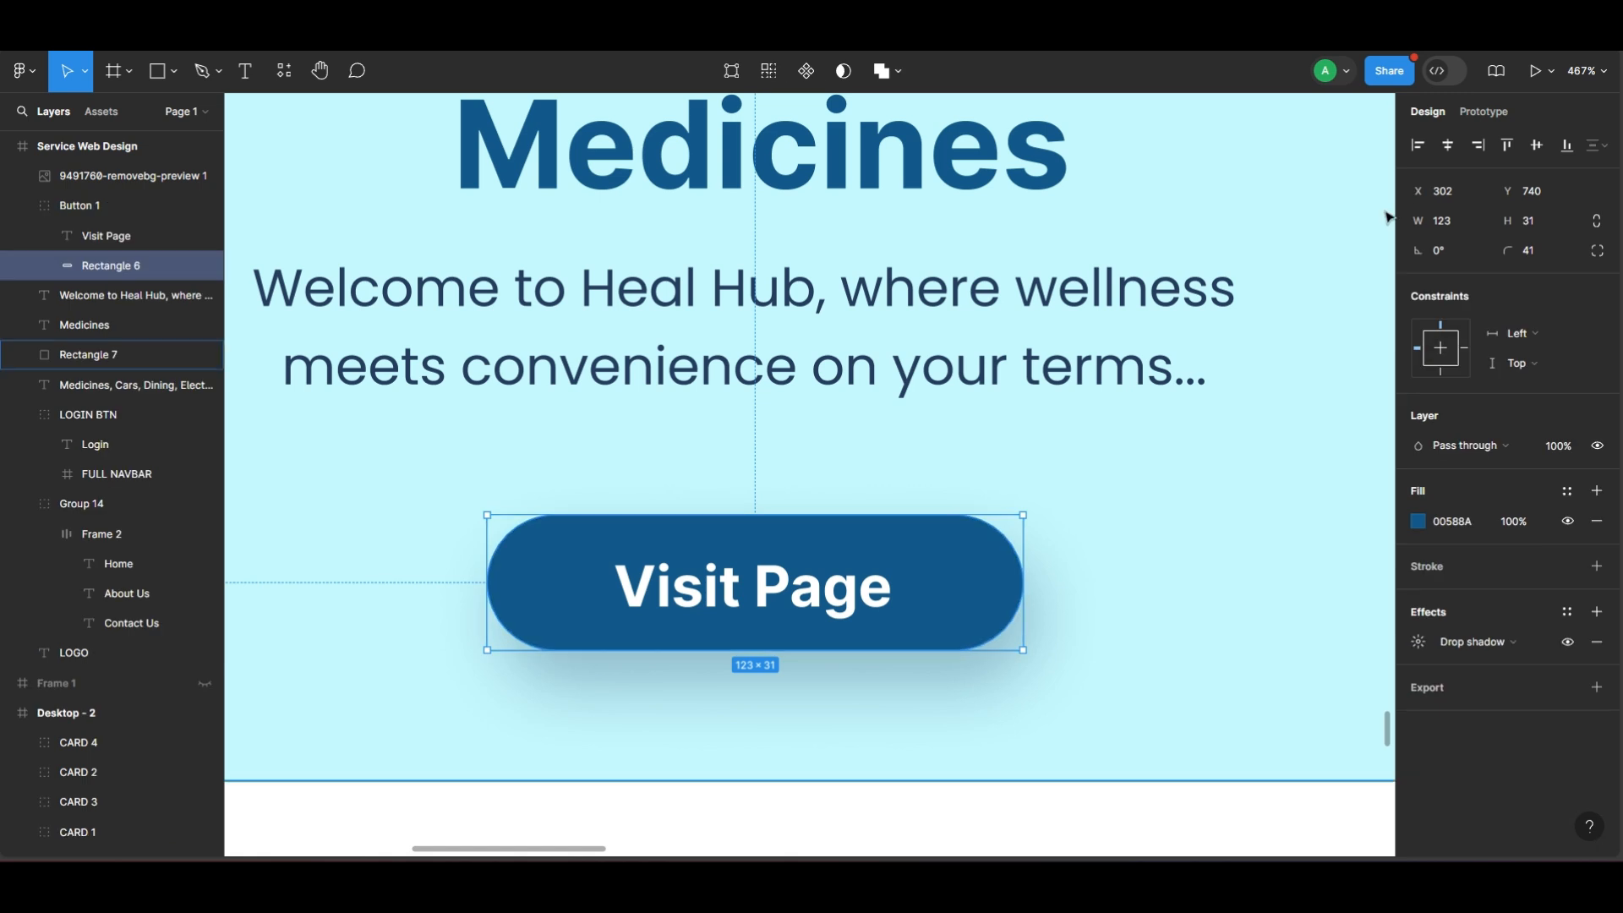
left_click(1418, 641)
left_click(1199, 749)
left_click(1280, 748)
left_click(1331, 687)
left_click(1107, 652)
Examine the font weight, size and fill colour of the Visit Page label.
double_click(880, 605)
double_click(880, 606)
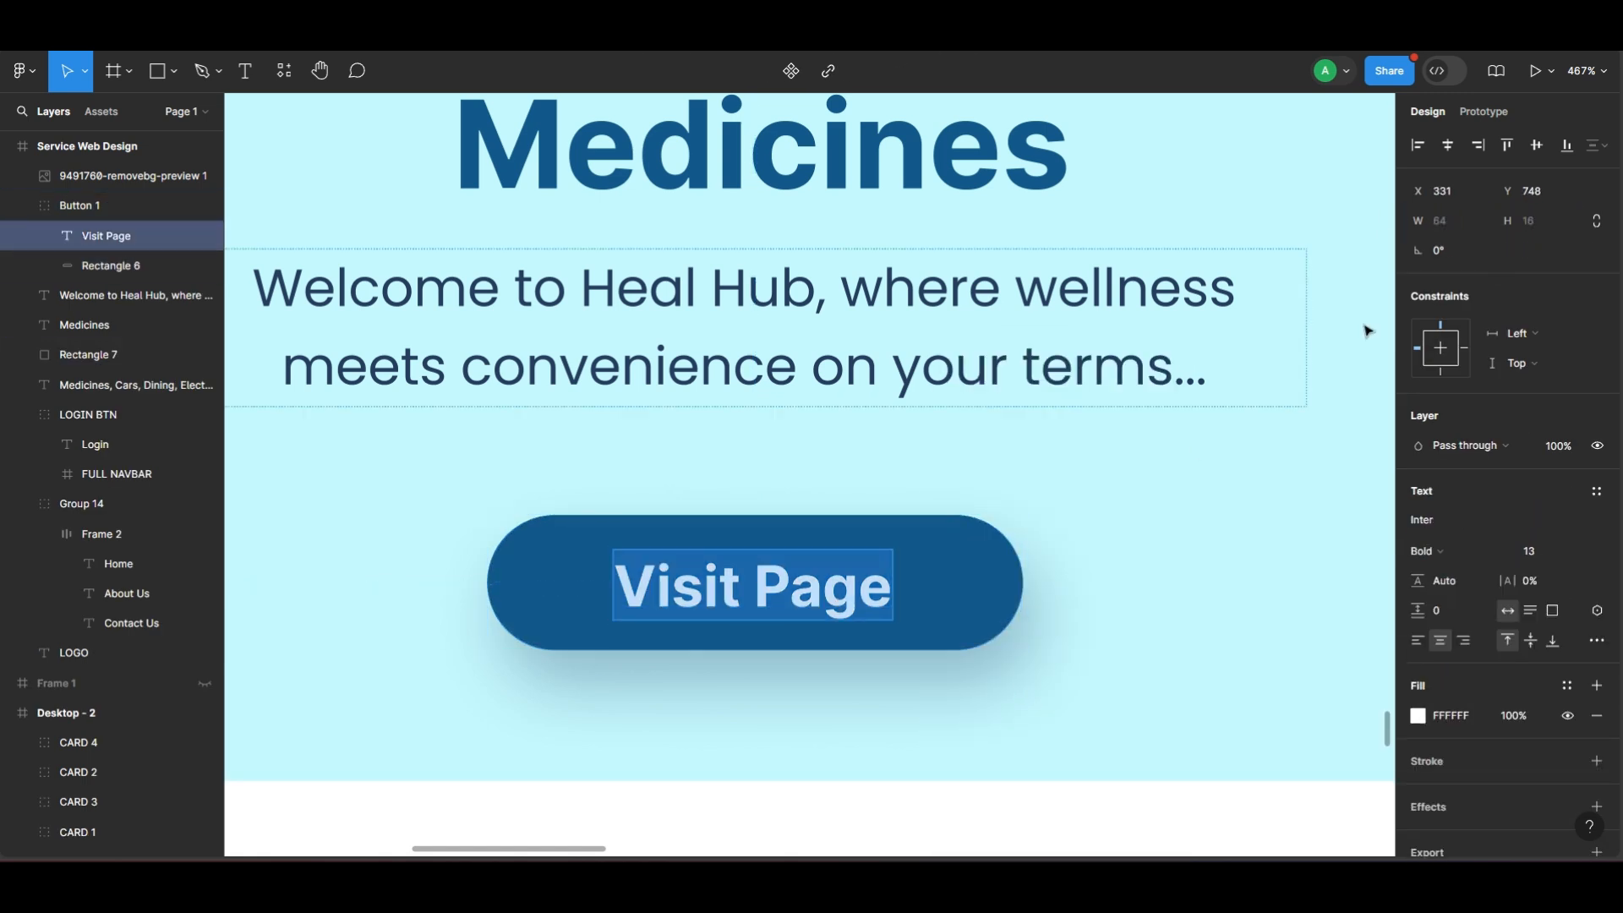
left_click(1449, 548)
left_click(1458, 497)
left_click(1543, 551)
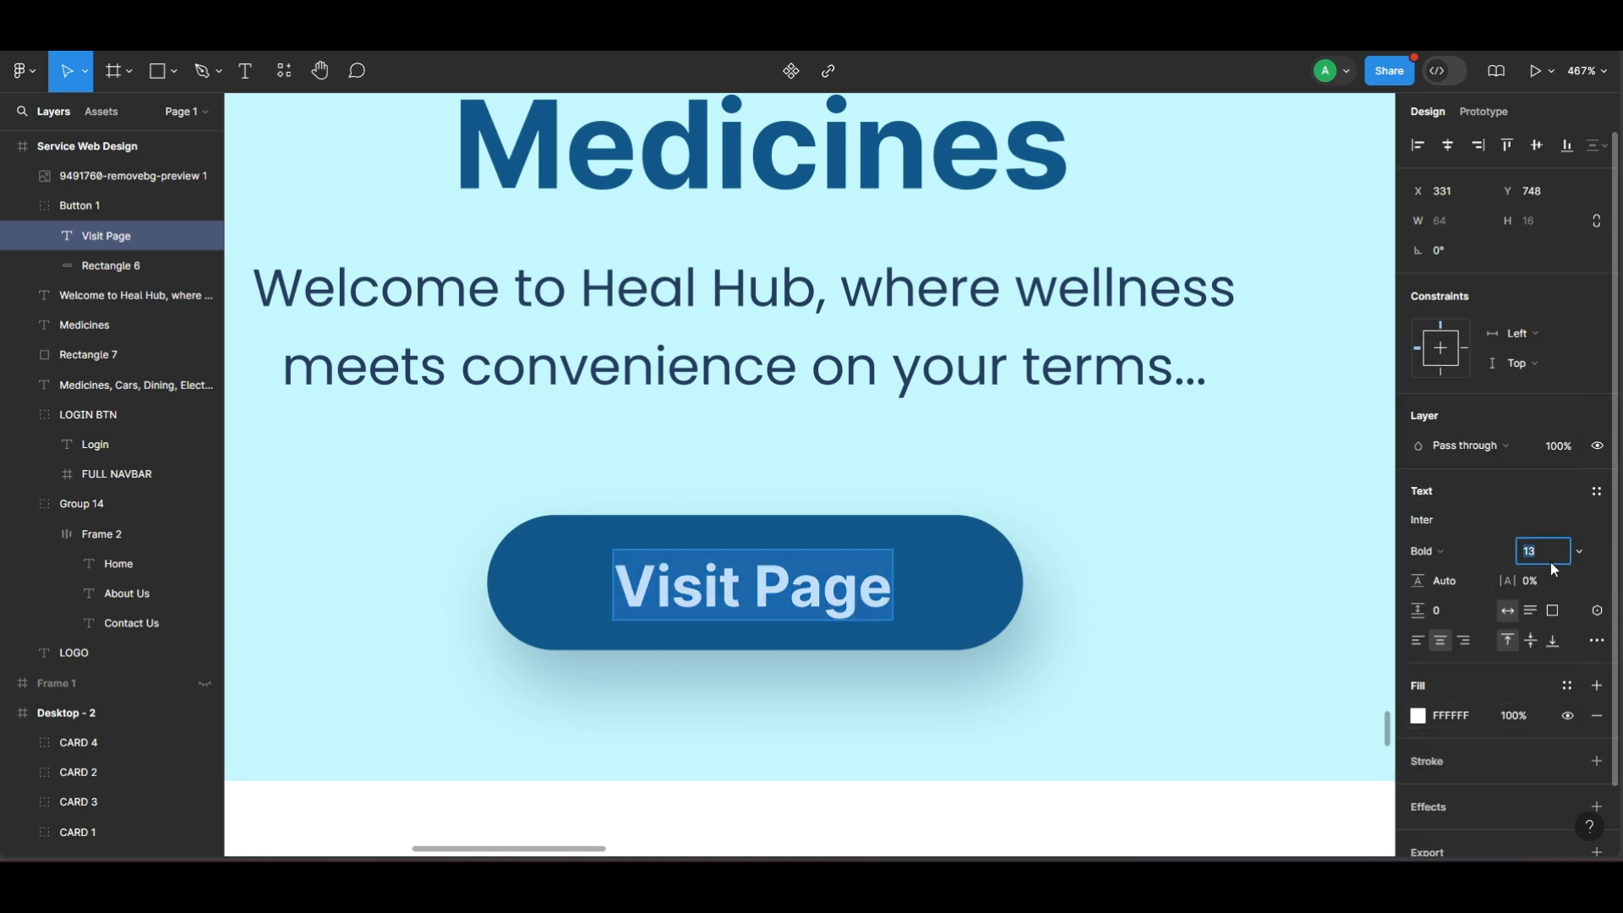
left_click(1451, 715)
Nudge the Visit Page button slightly to the right and move it up closer to the description.
scroll(729, 602, "up", 2)
left_click_drag(728, 602, 735, 605)
left_click(829, 715)
scroll(829, 715, "down", 5)
scroll(837, 721, "down", 3)
scroll(837, 721, "up", 3)
left_click_drag(839, 689, 841, 659)
key("Escape")
Group the card rectangle with its image, Medicines title, description and Visit Page button.
scroll(910, 534, "down", 5)
left_click(910, 534)
scroll(869, 536, "right", 3)
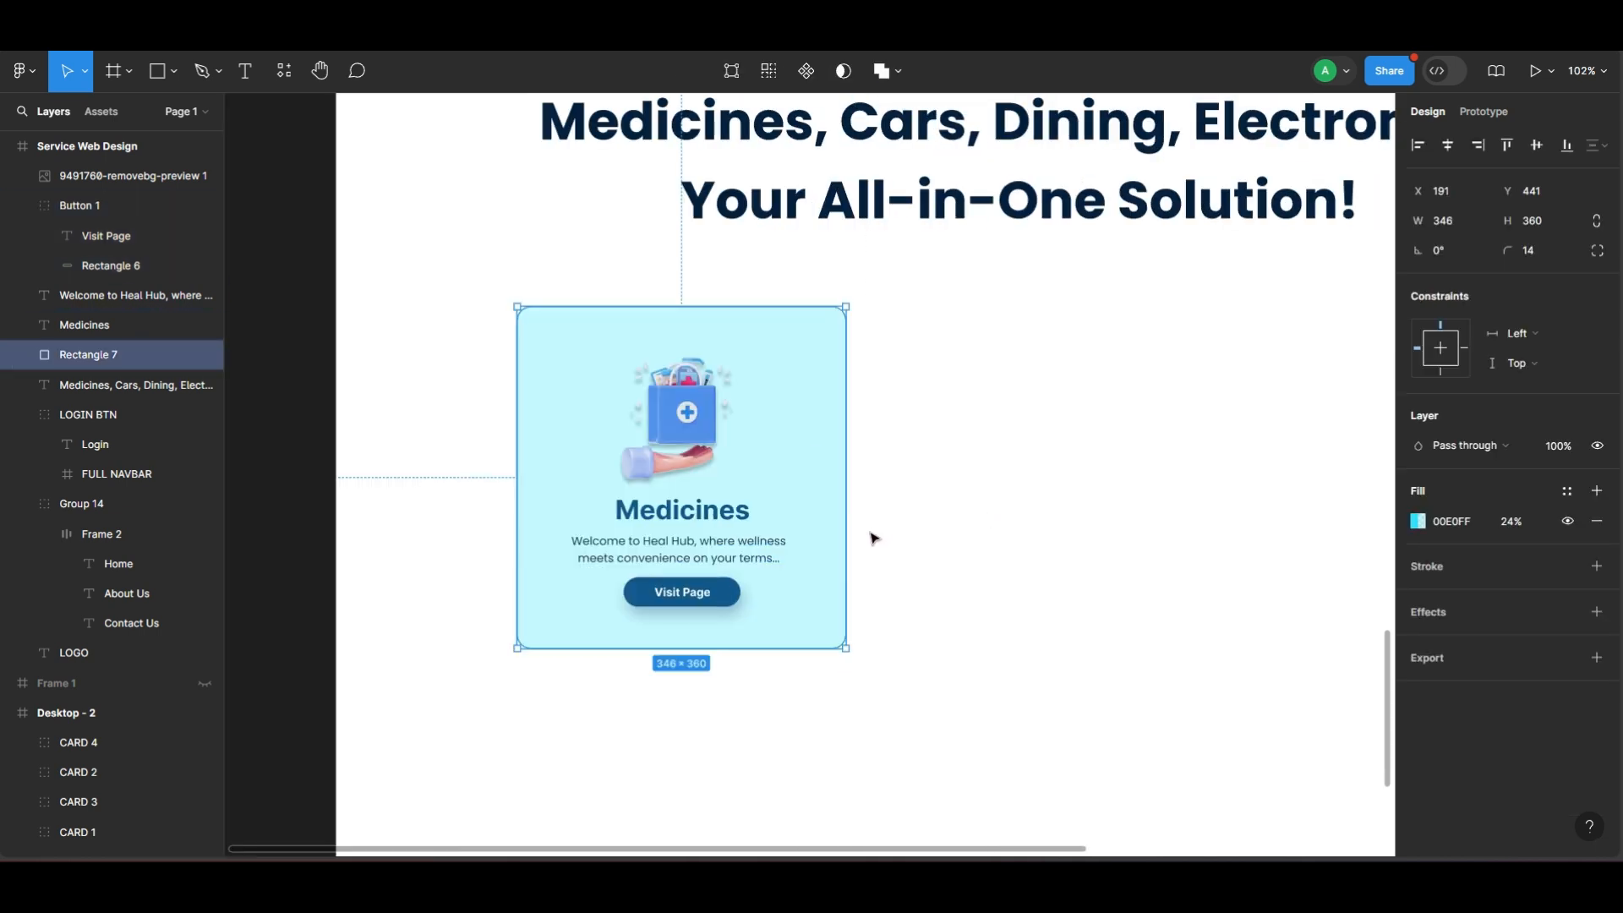
left_click(700, 450)
left_click(691, 511, "shift")
left_click(715, 559, "shift")
left_click(717, 592, "shift")
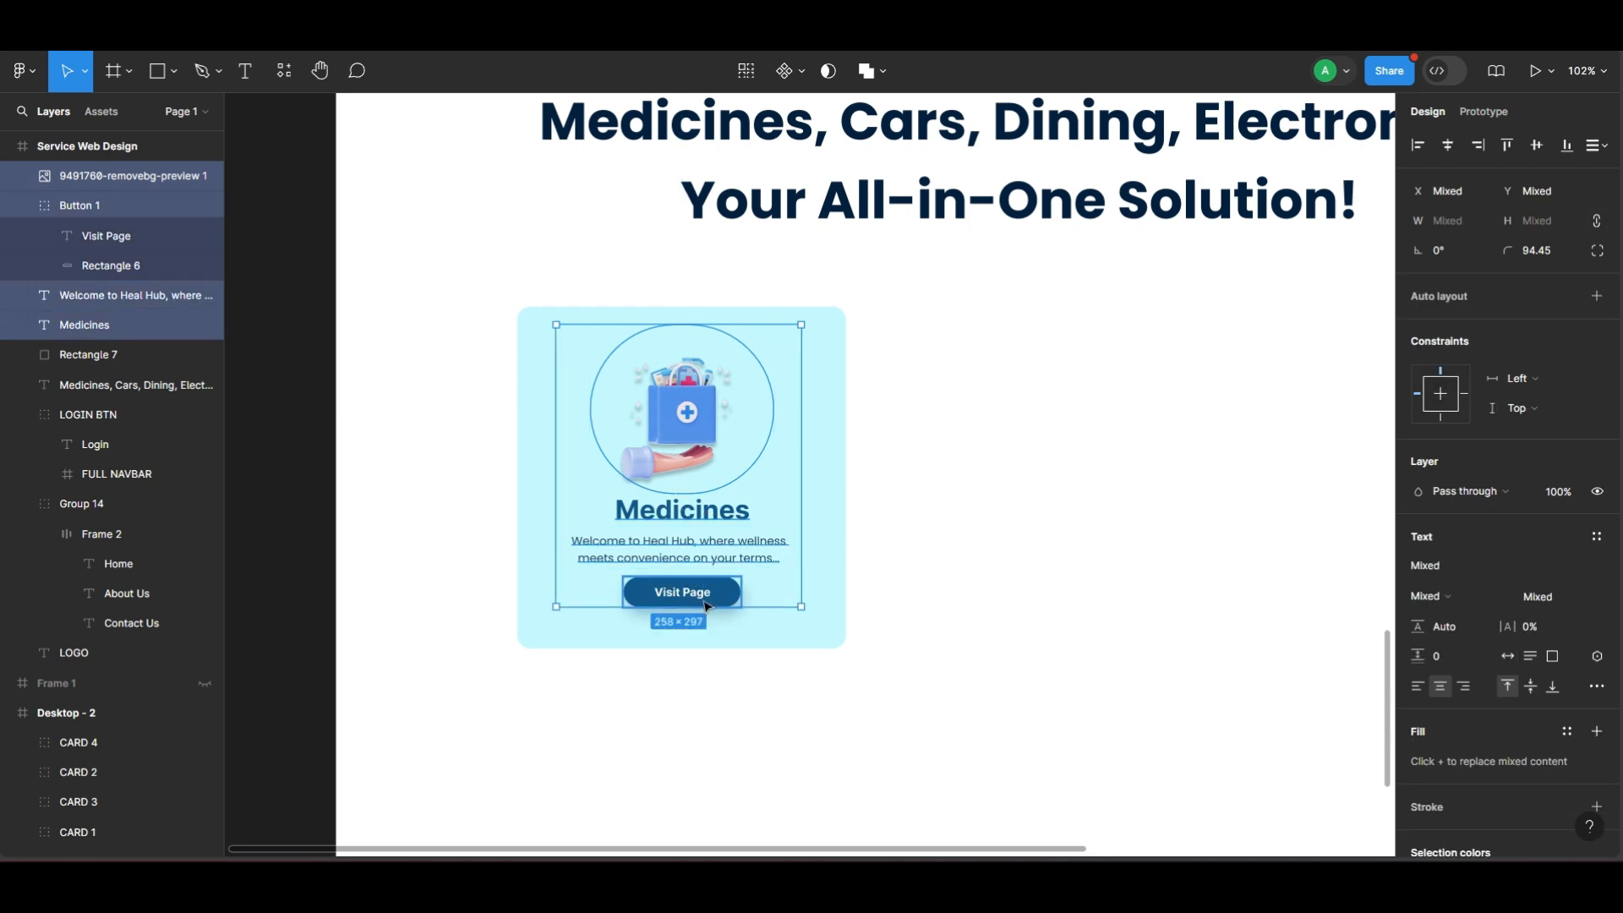
left_click(829, 550, "shift")
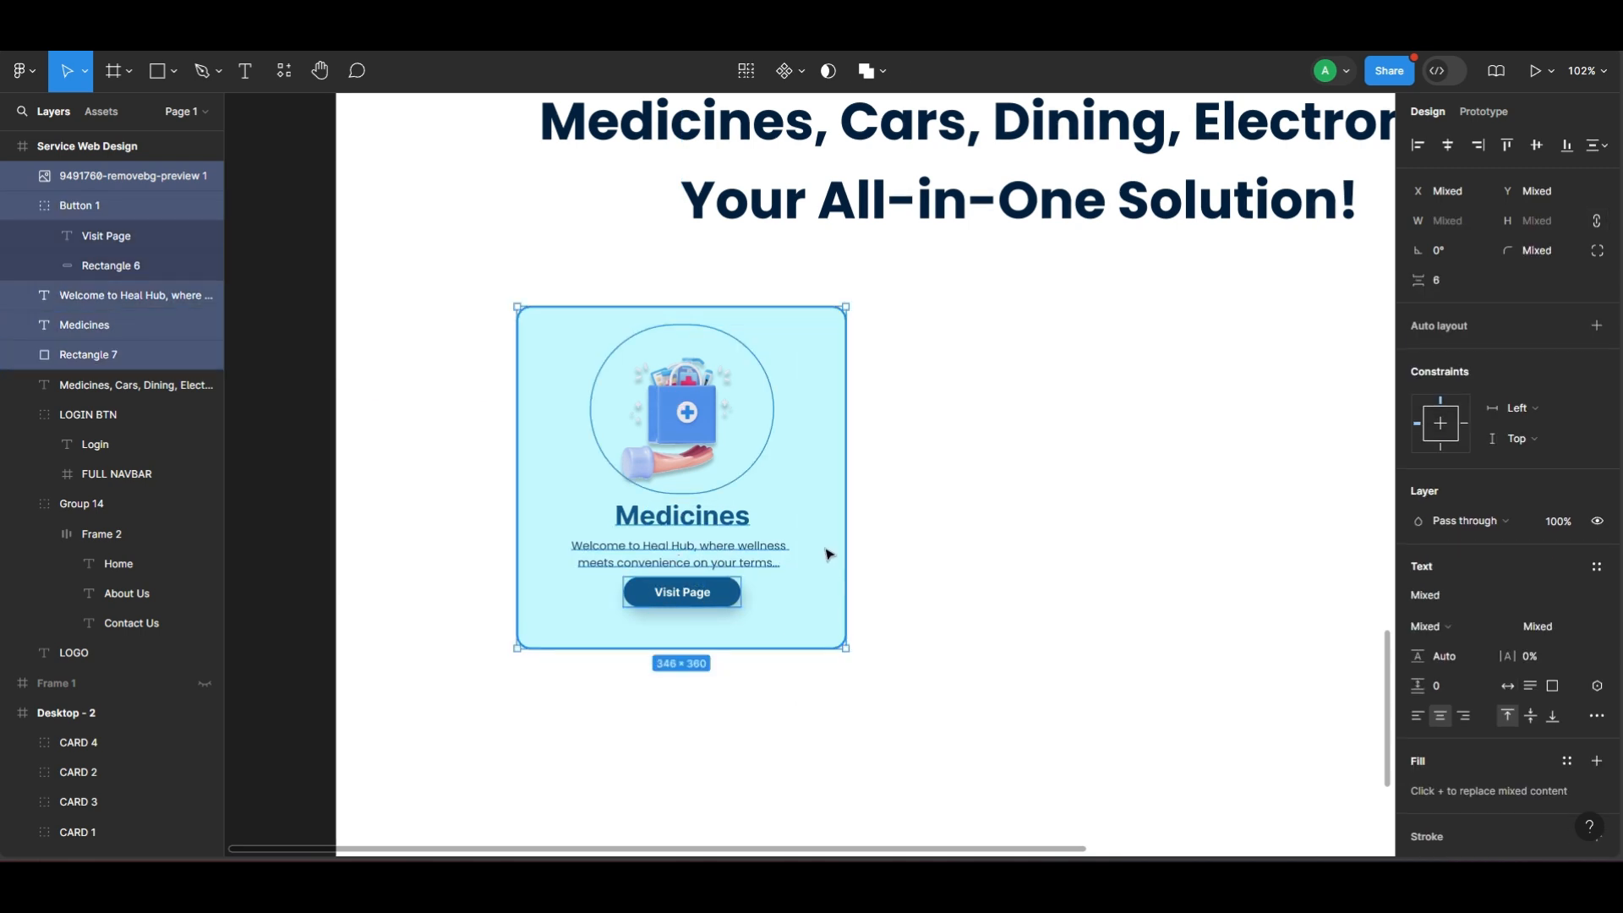
key("ctrl+g")
Rename the new group as CARD 1.
double_click(162, 175)
type("C")
type("ARD 1")
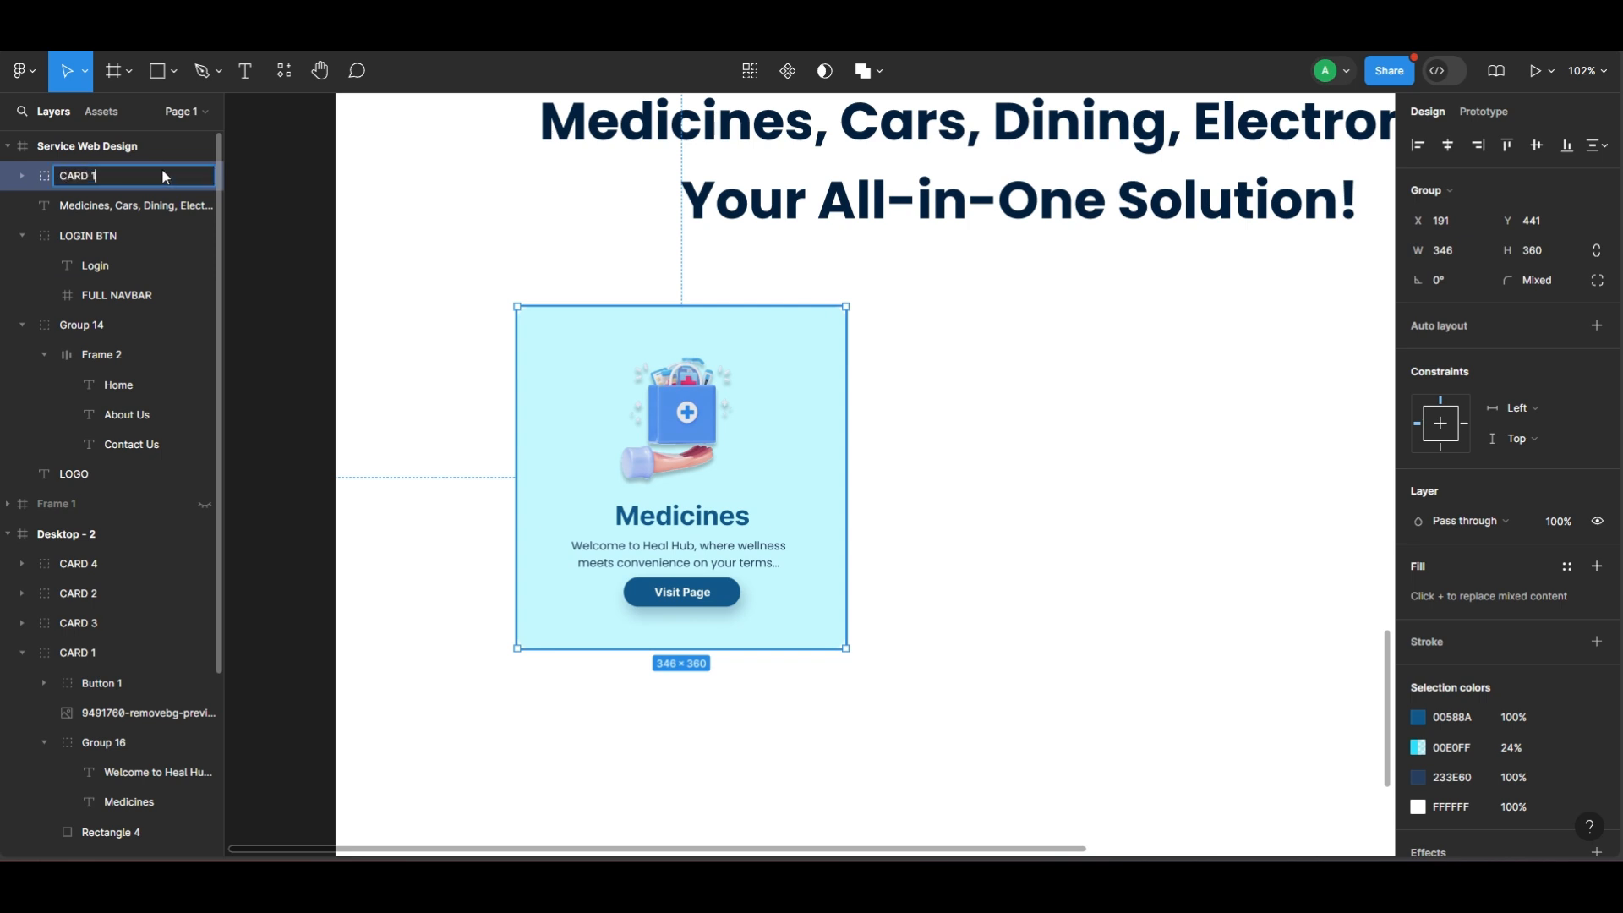
left_click(964, 319)
Paste the copied Dine Ease, Find Cars and Electronics cards and place them in a two-by-two grid with the Medicines card.
left_click(826, 445)
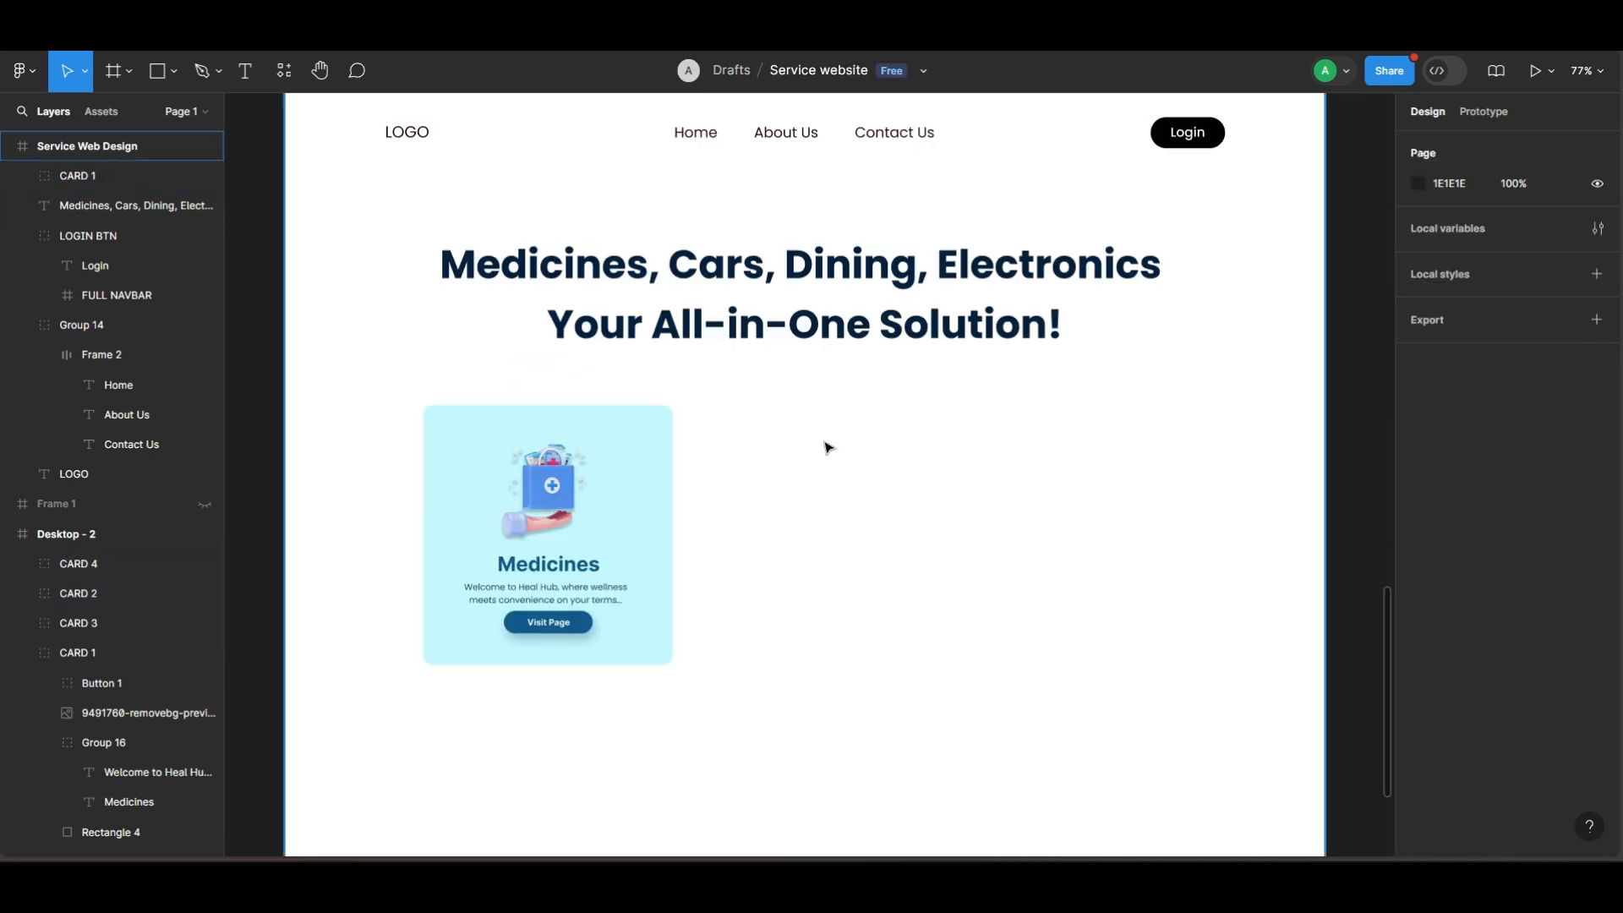
key("ctrl+v")
left_click_drag(901, 470, 788, 667)
scroll(1068, 554, "down", 3)
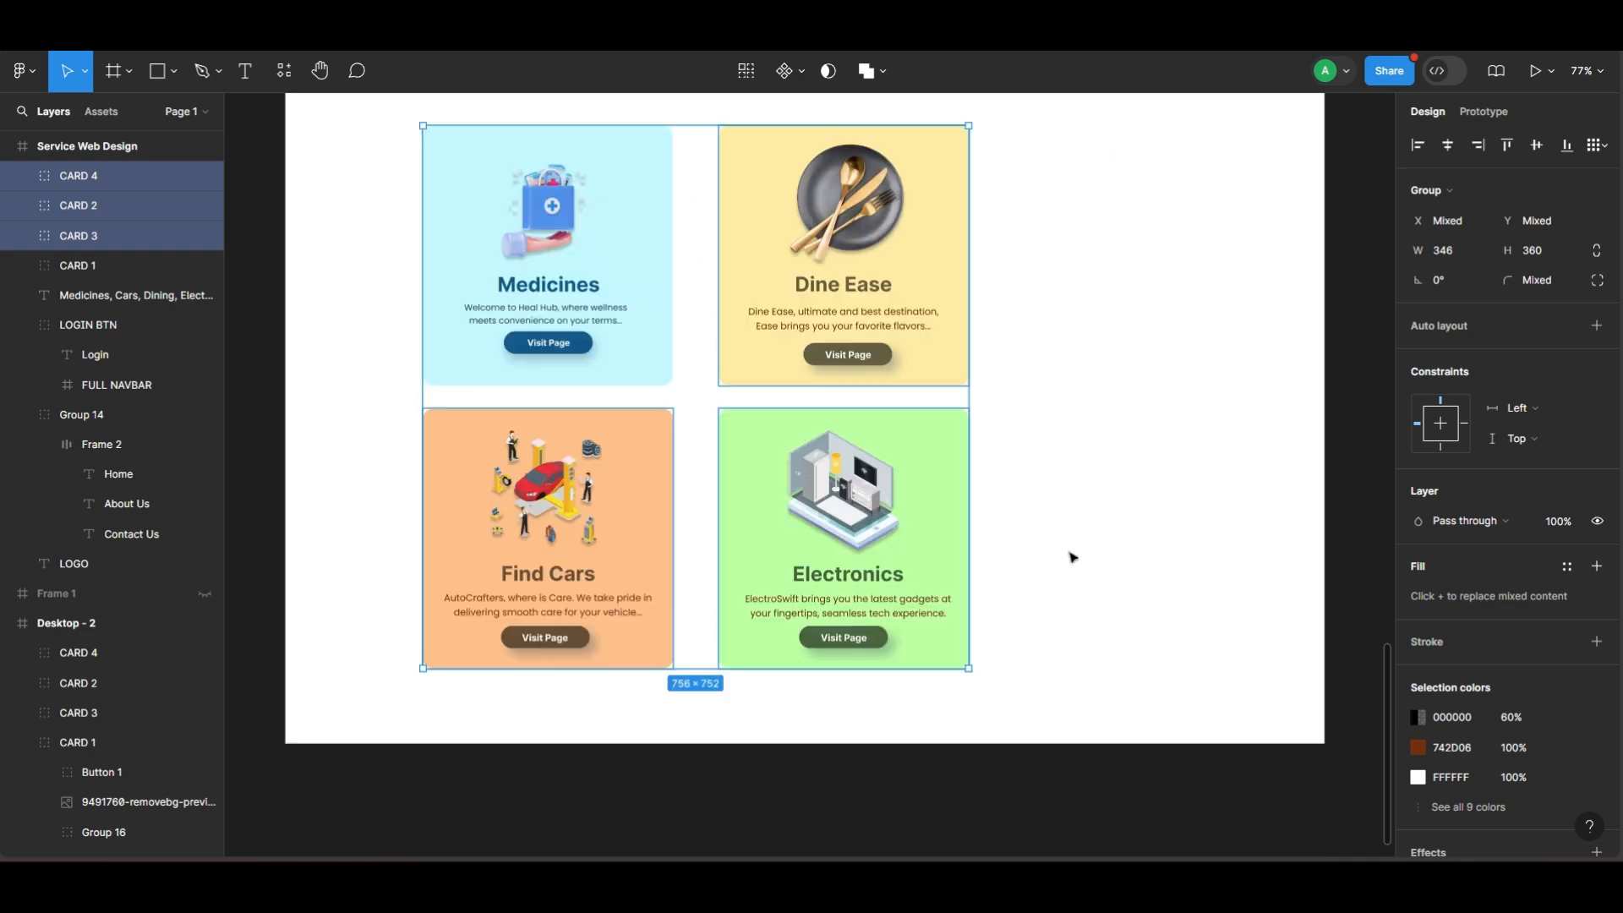
scroll(1068, 555, "up", 1)
left_click(1069, 555)
Select all four service cards and move them together to the horizontal centre of the page.
left_click(634, 326)
left_click(752, 338, "shift")
left_click(643, 574, "shift")
left_click_drag(727, 468, 838, 460)
left_click(968, 406)
Nudge the Dine Ease card's yellow background rectangle 5 px to the right, and select the card's inner content group.
scroll(968, 348, "up", 5)
scroll(982, 325, "up", 2)
double_click(983, 330)
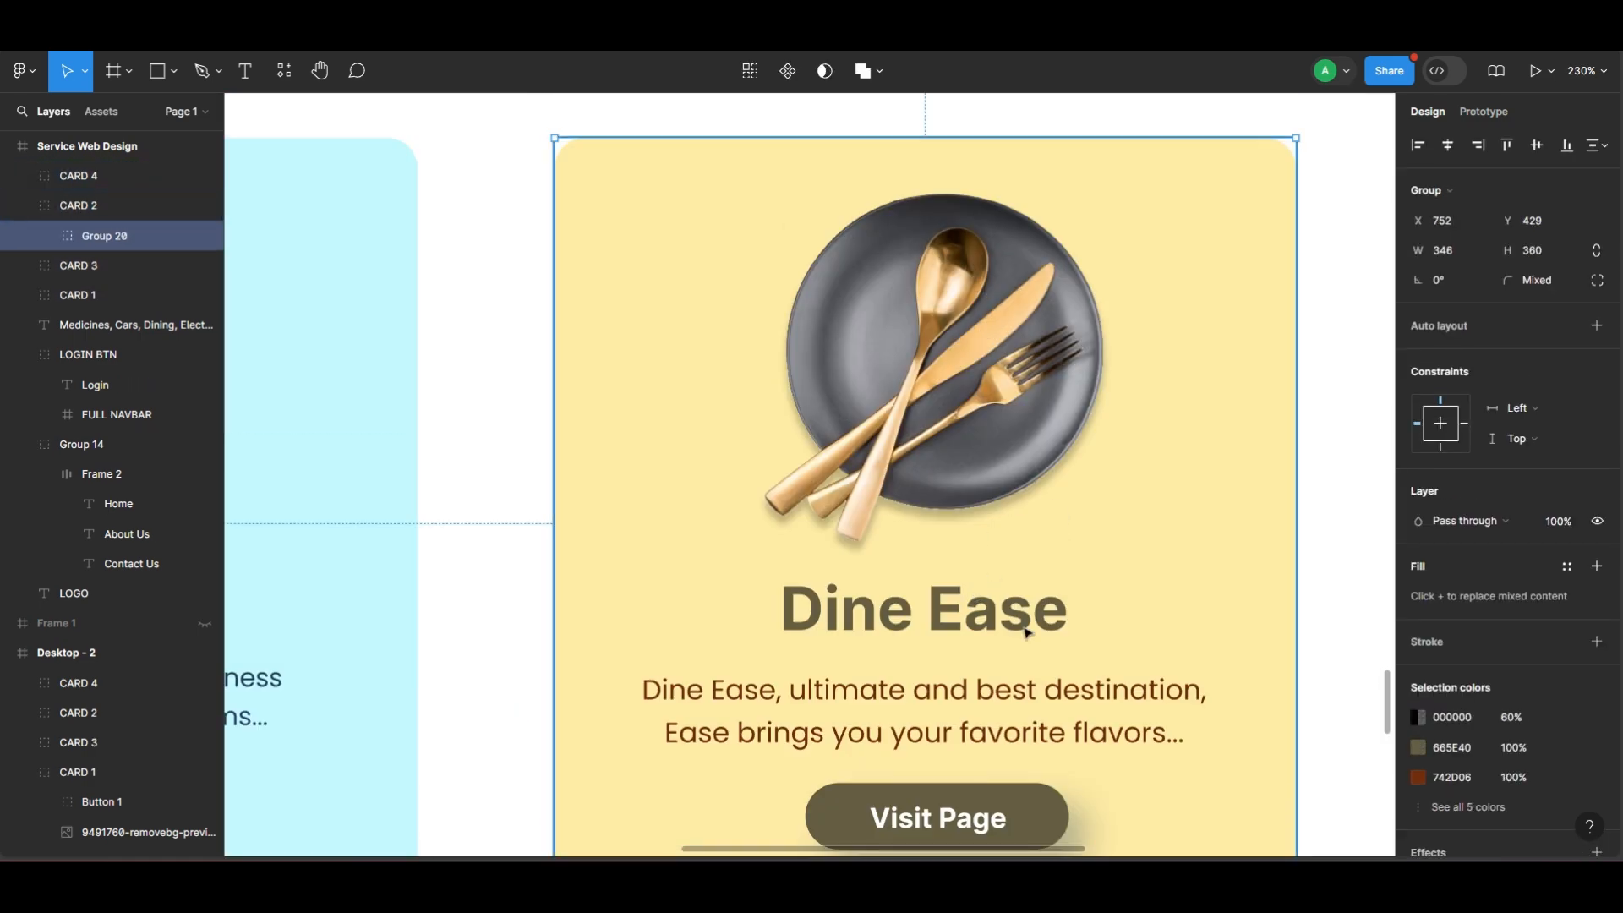
double_click(1115, 596)
key("Right")
key("Right")
key("Right")
key("Right")
key("Right")
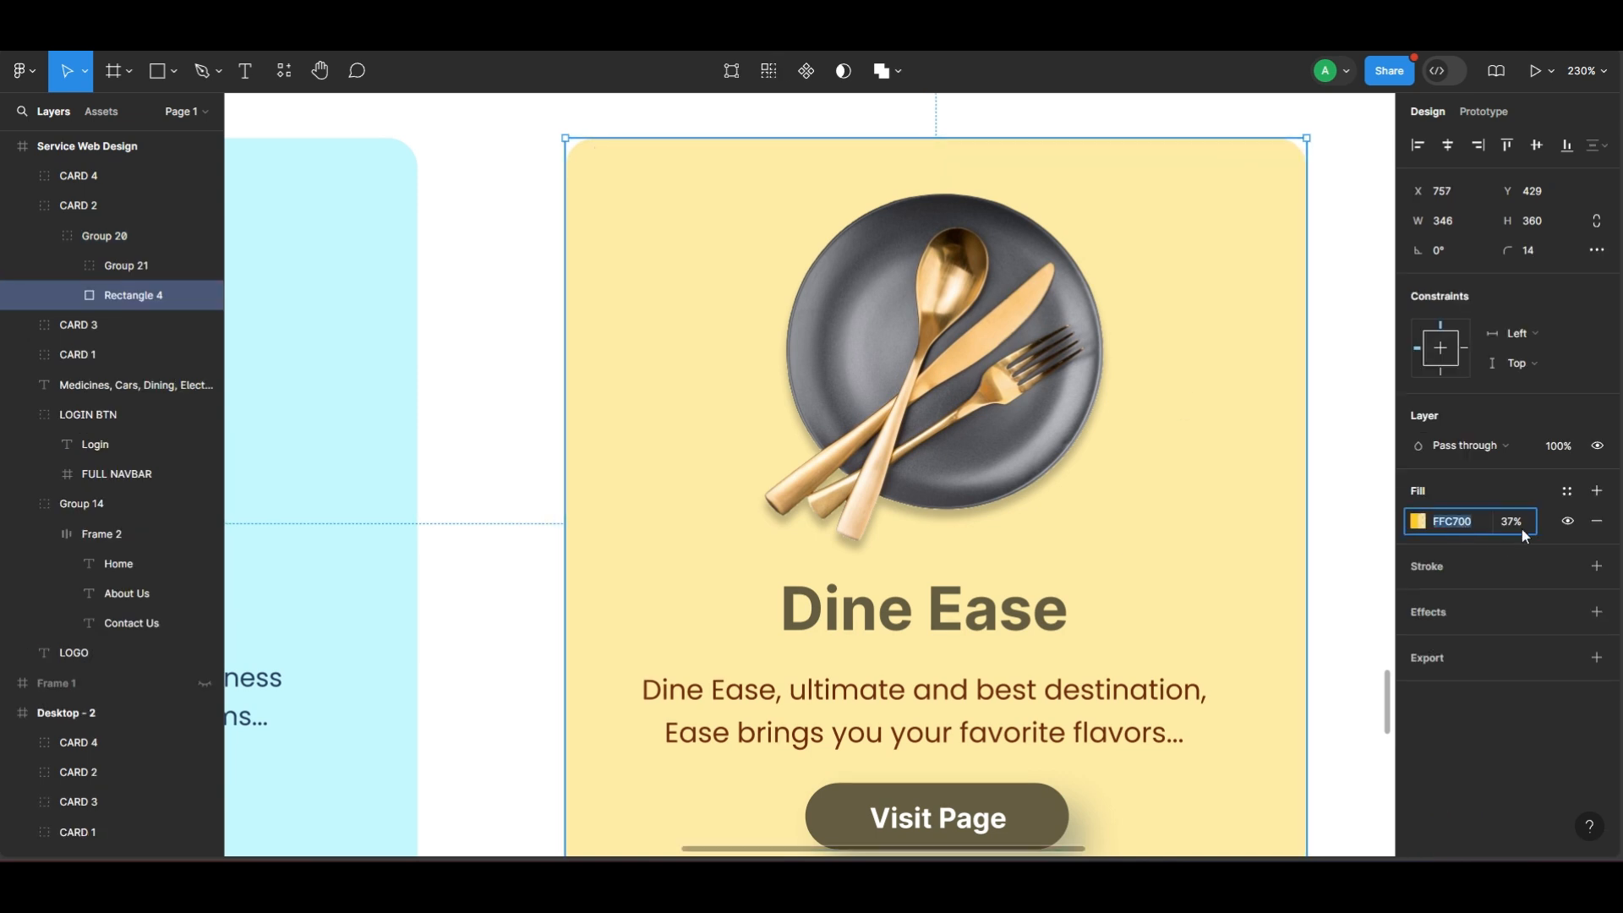
scroll(1043, 598, "down", 3)
left_click(1032, 635)
scroll(1029, 636, "down", 6)
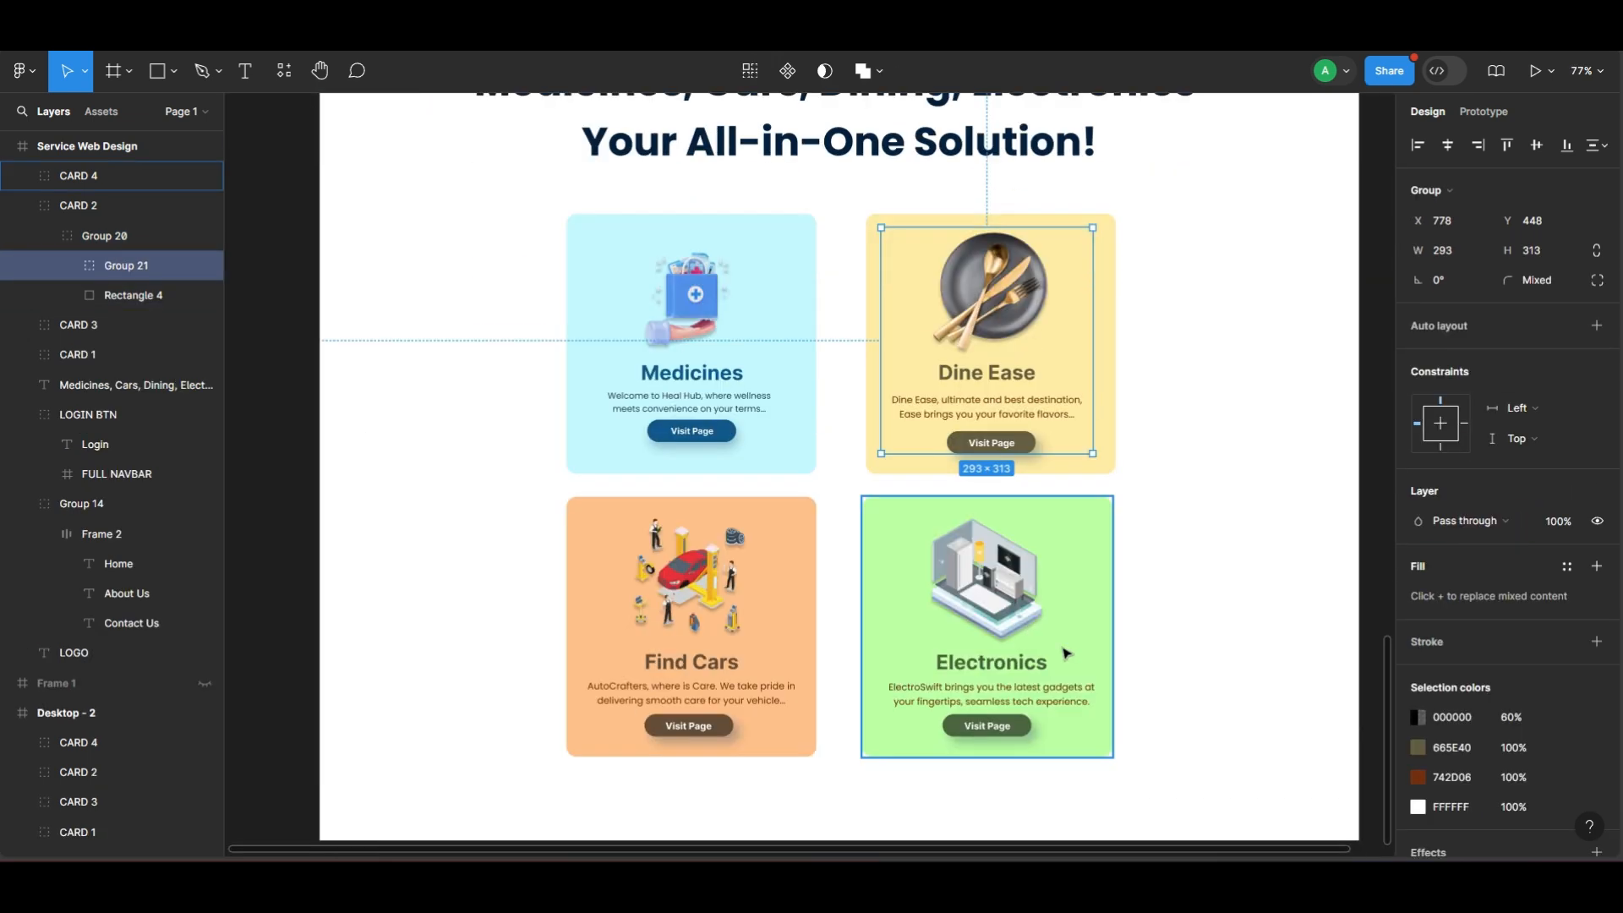